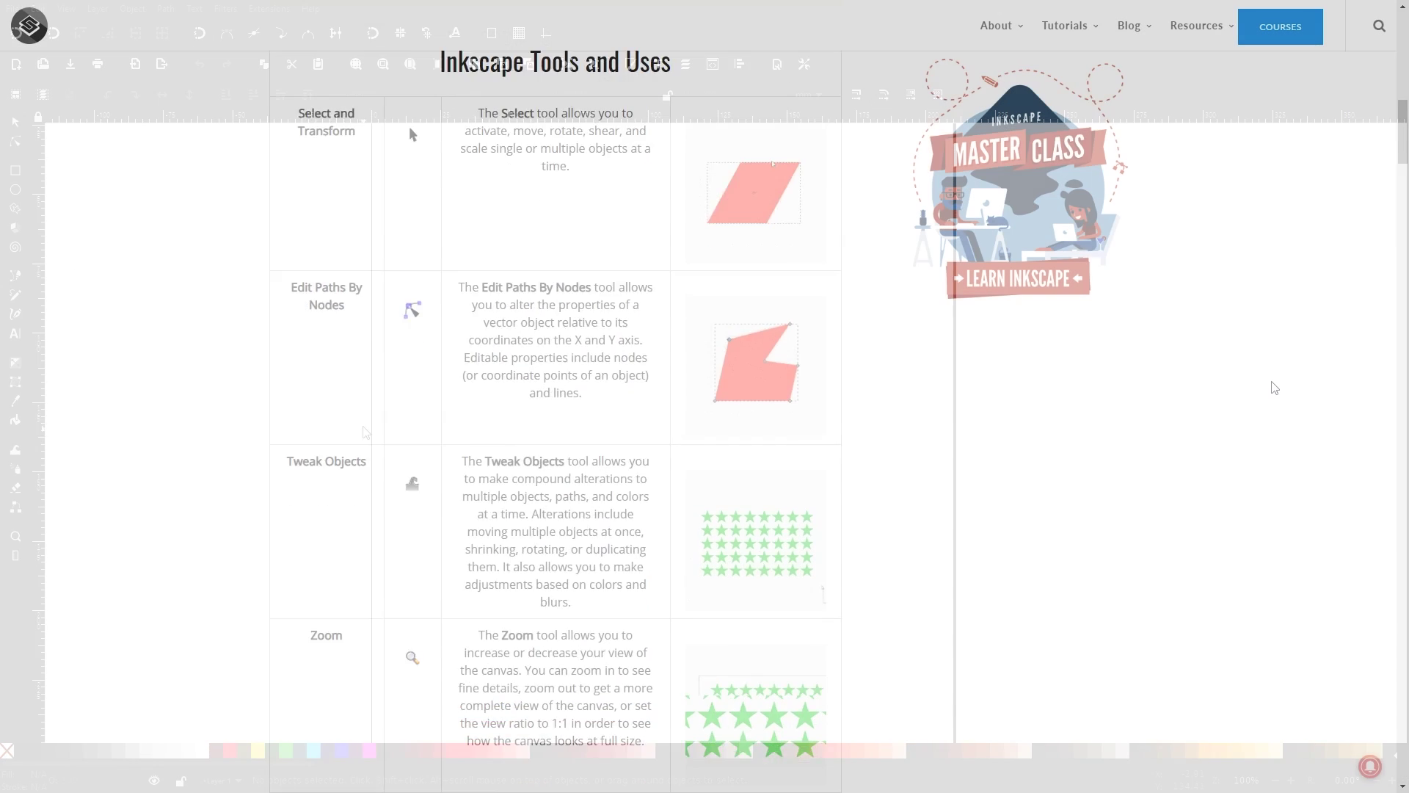
- Scroll through the Inkscape Tools and Uses table down to the Master Class Course Contents tables
scroll(1277, 353, down, 10)
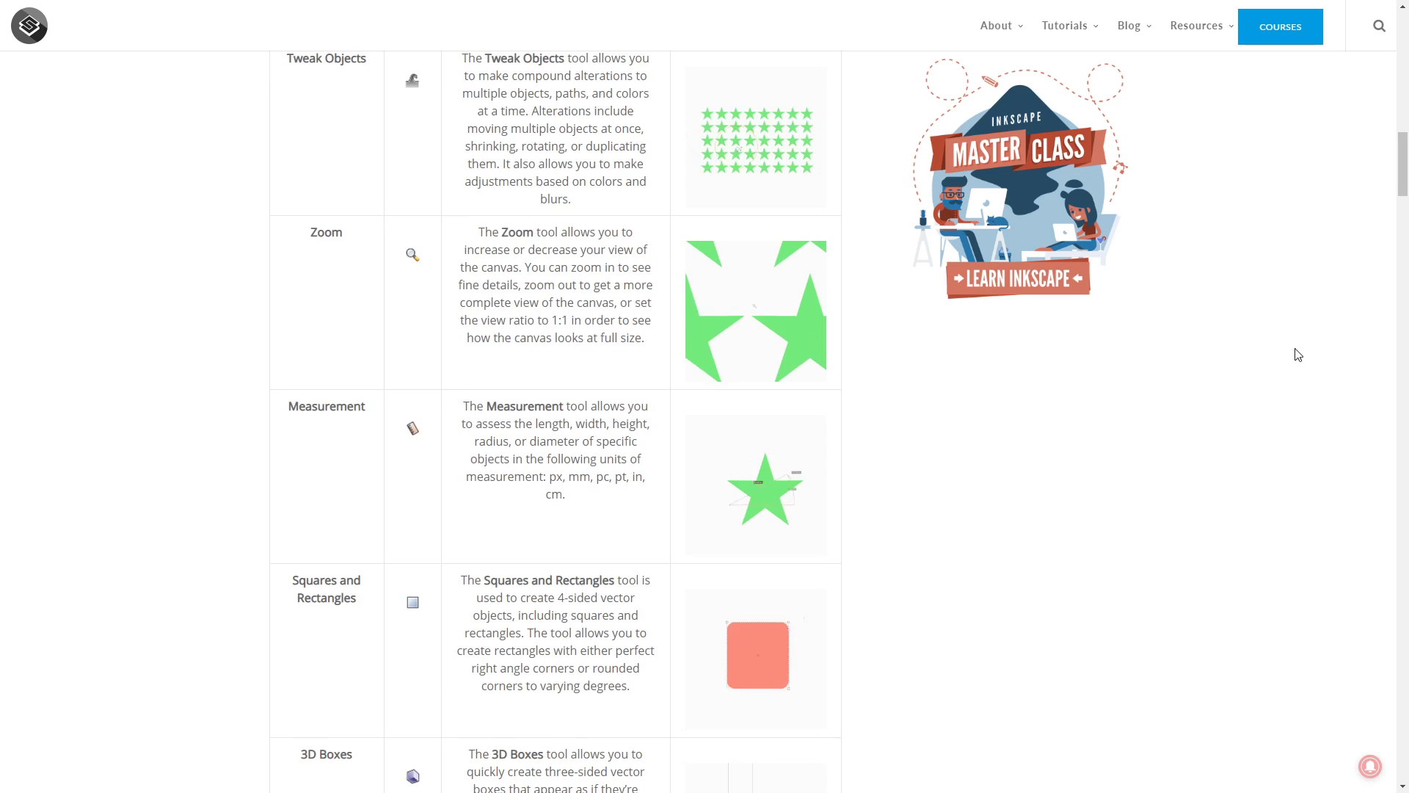
scroll(1277, 352, down, 10)
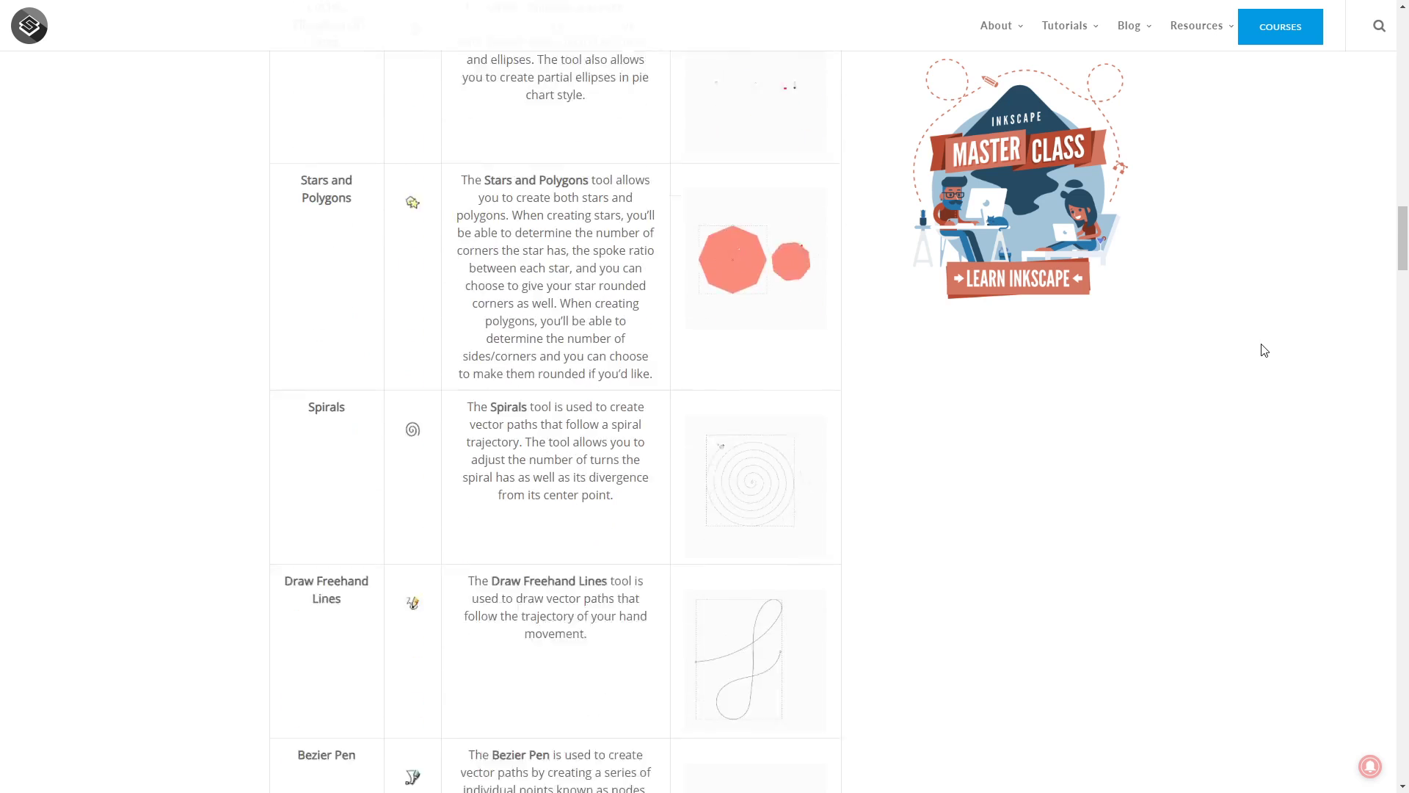
scroll(1264, 350, down, 12)
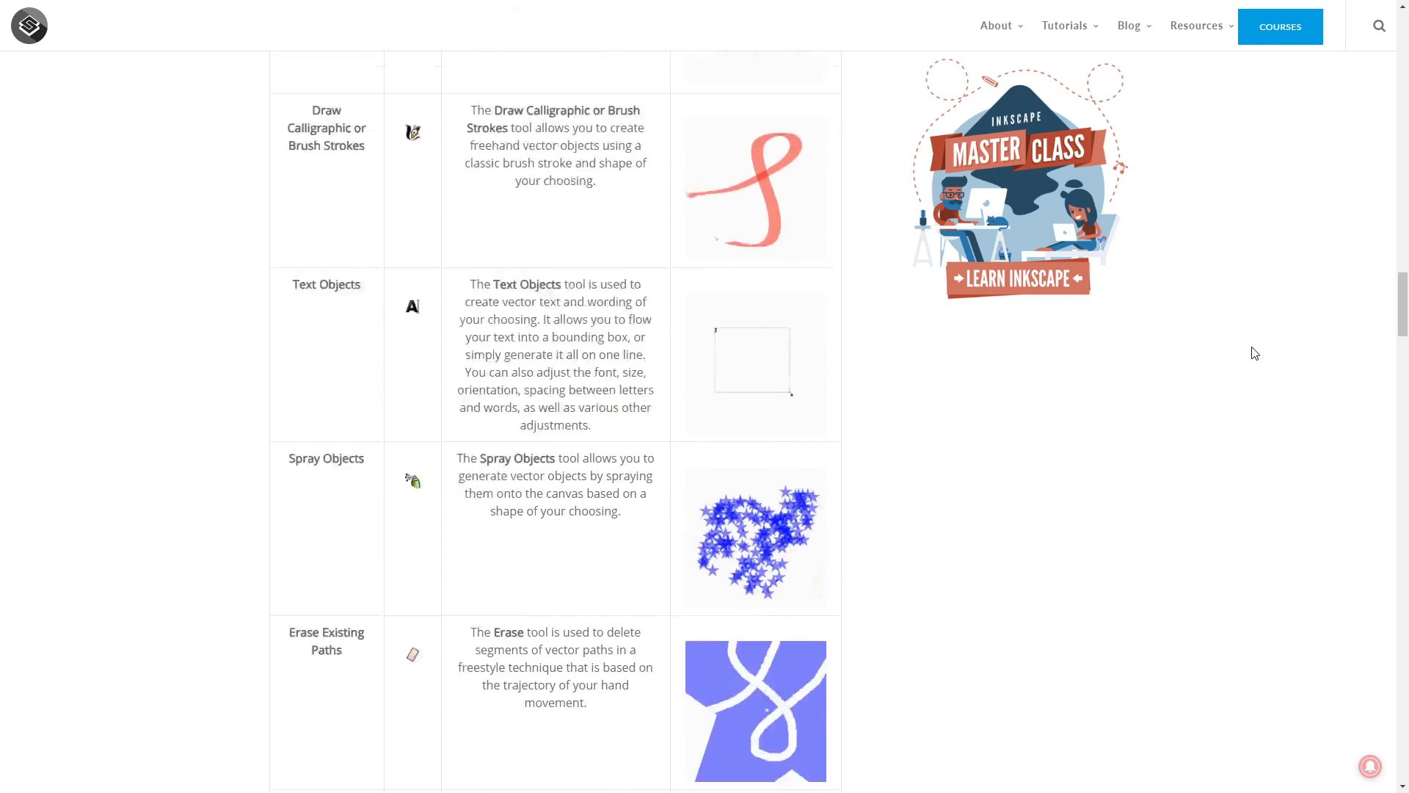
scroll(1251, 353, down, 4)
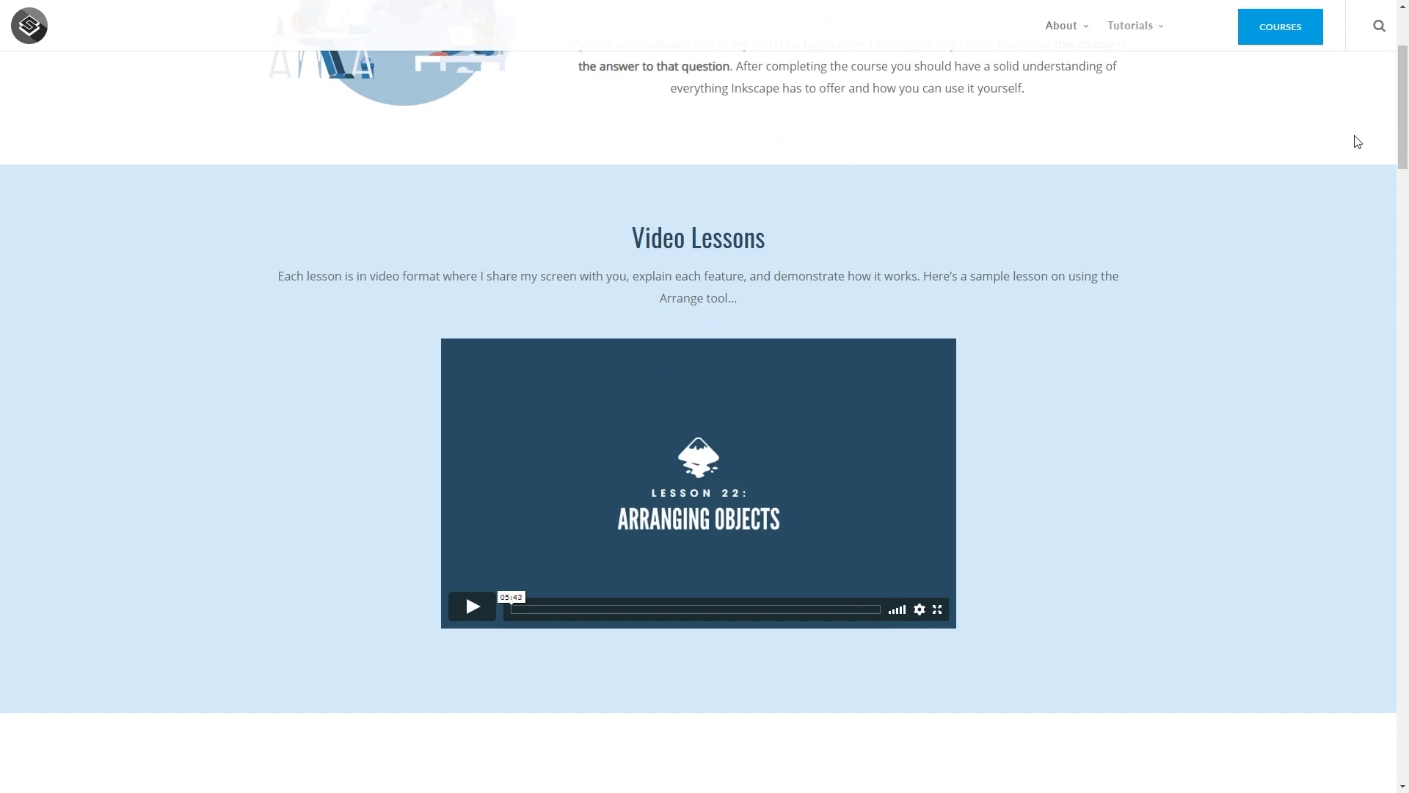
scroll(1357, 141, down, 1)
scroll(1357, 141, down, 12)
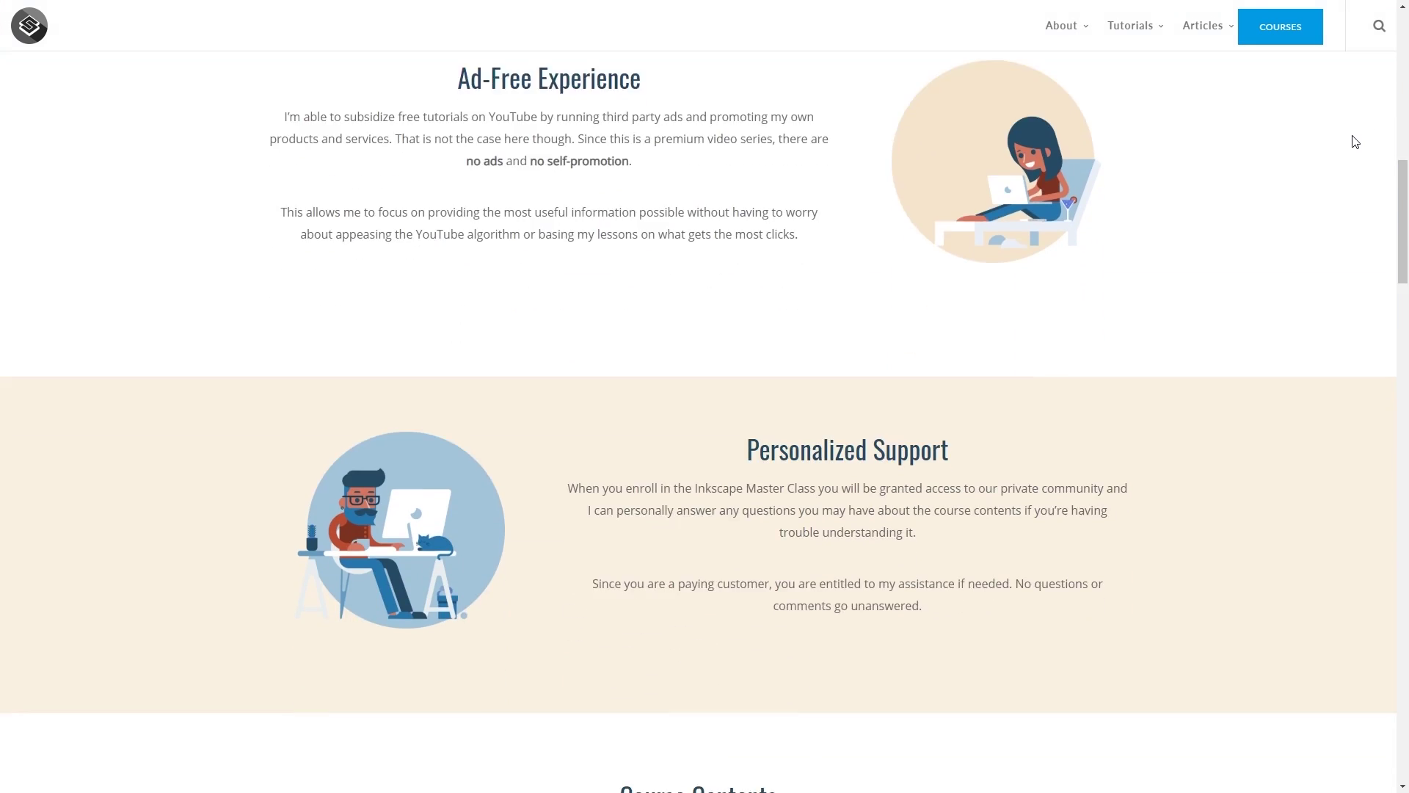
scroll(1356, 141, down, 12)
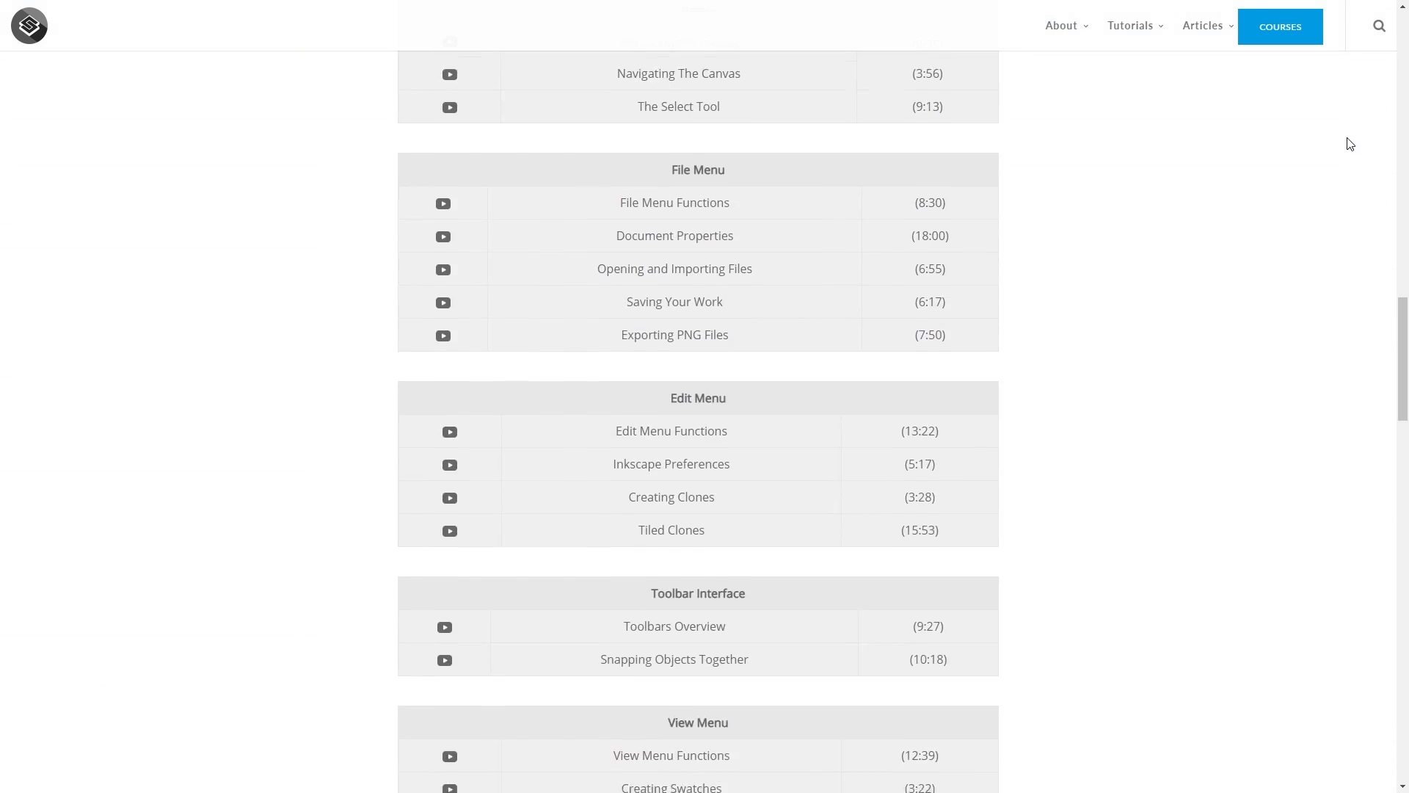
scroll(1344, 145, down, 12)
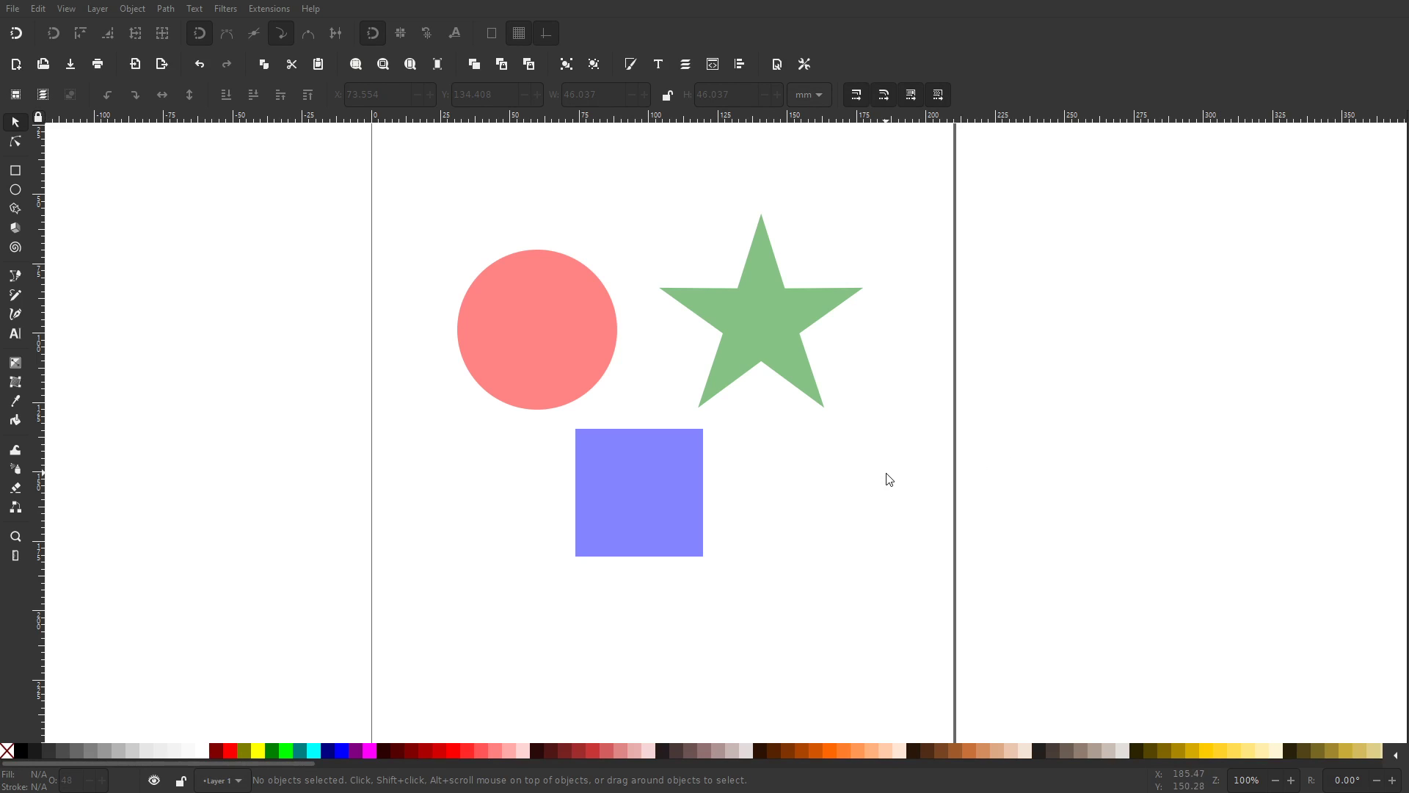
- Select the square, circle and star one by one, then rubber-band select all three
drag(889, 479, 882, 509)
click(630, 505)
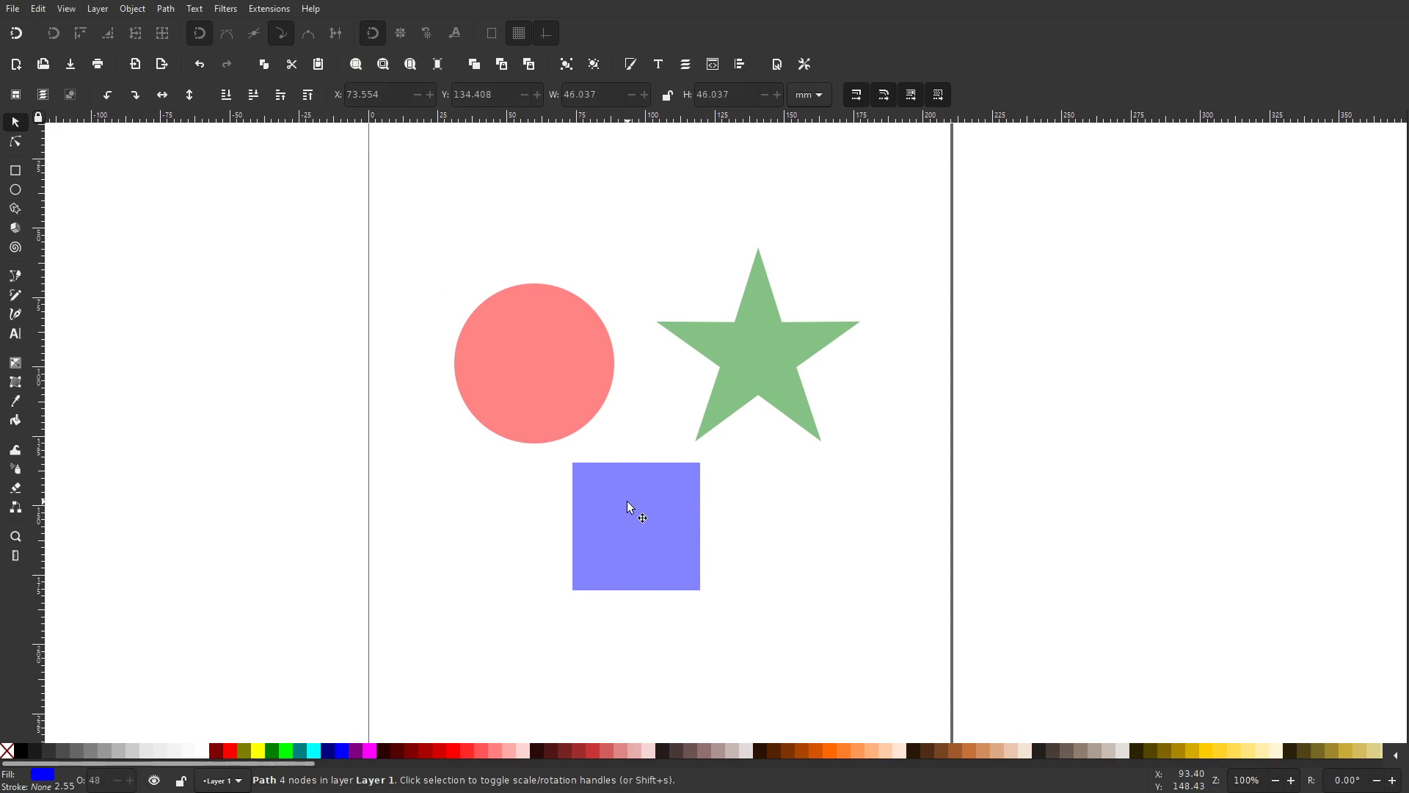
click(563, 386)
click(783, 358)
drag(982, 619, 386, 189)
- Select only the blue square and drag its corner to about double size
click(705, 541)
click(692, 531)
drag(701, 593, 779, 666)
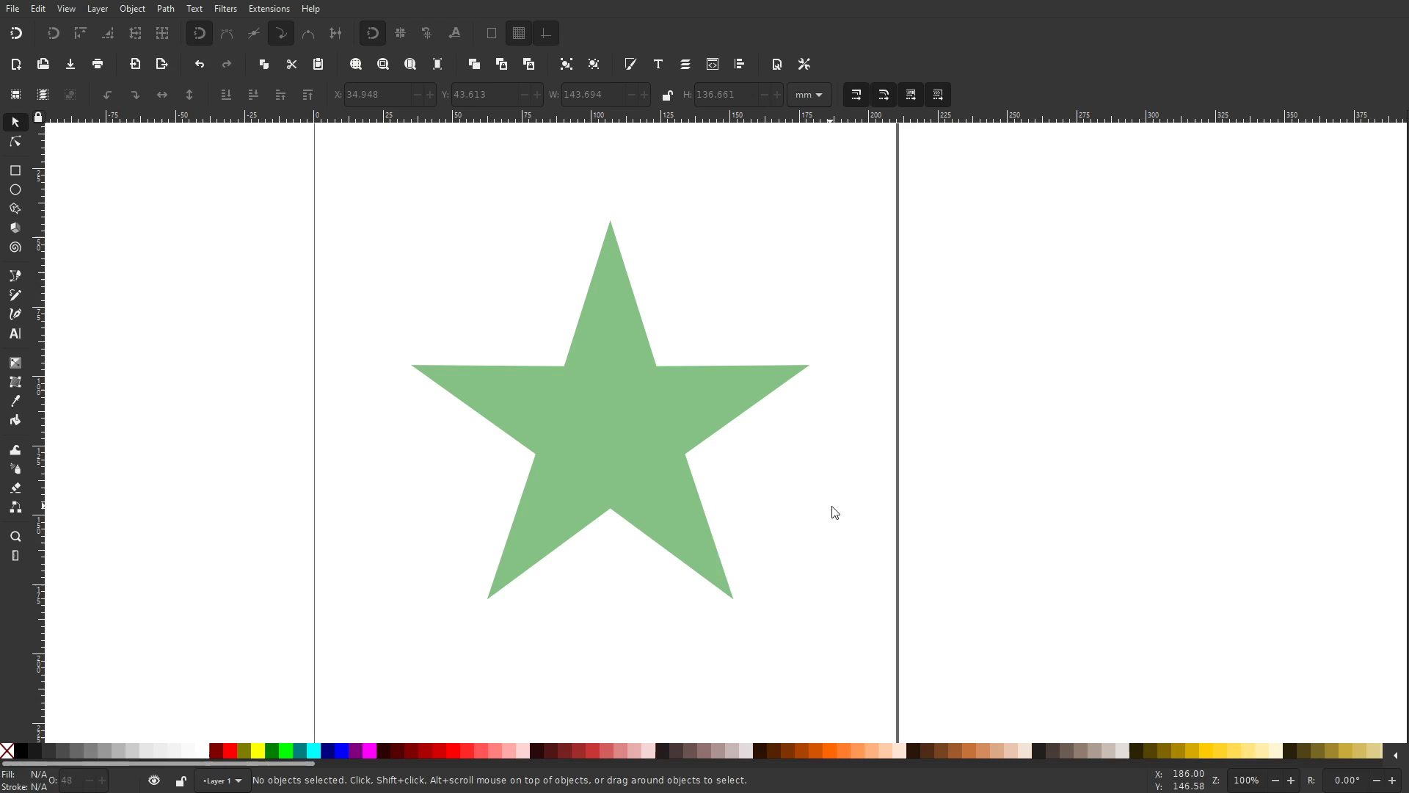
- With the Node tool, pull the star's upper-left inner node up and smooth that edge by adding then deleting a node
scroll(829, 512, up, 1)
scroll(855, 518, down, 1)
key(n)
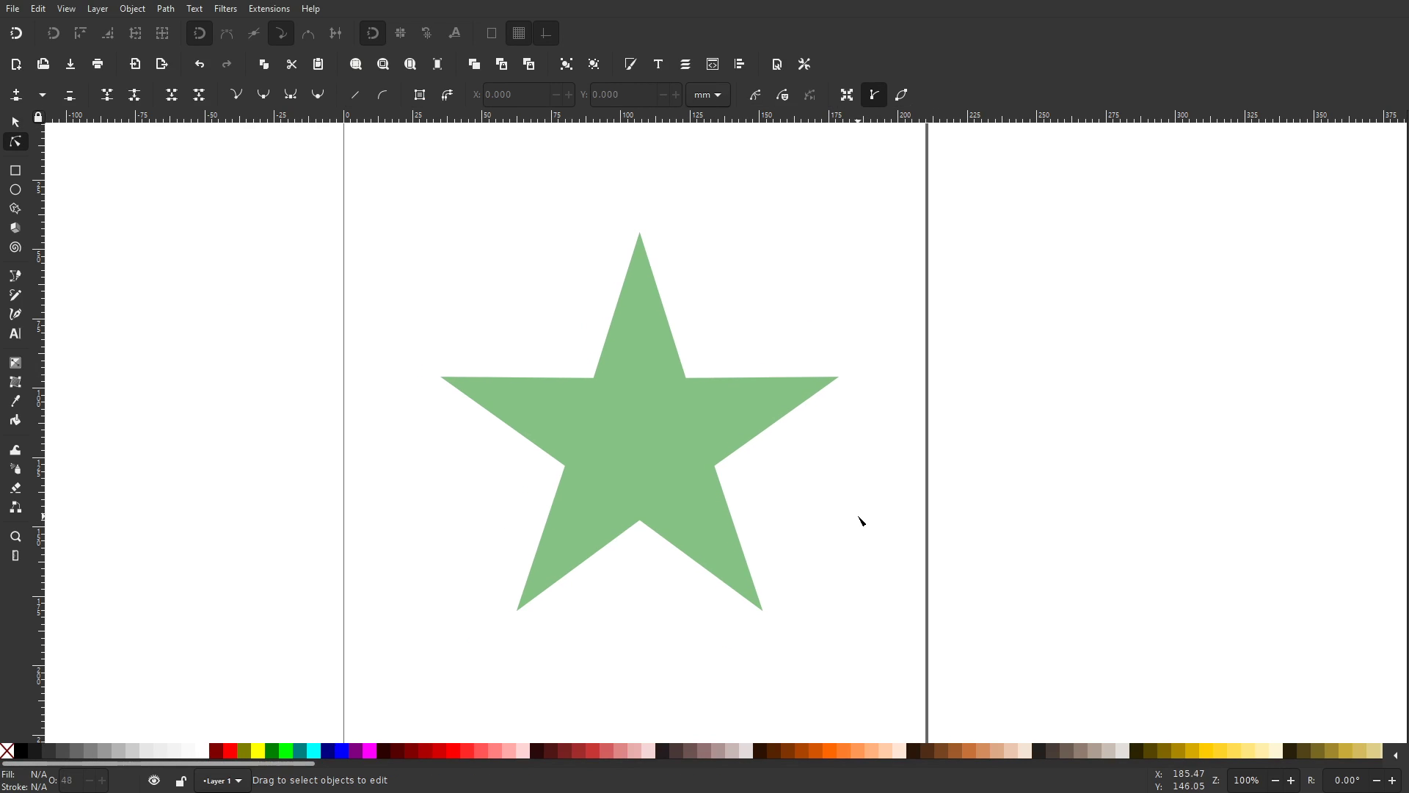
click(655, 447)
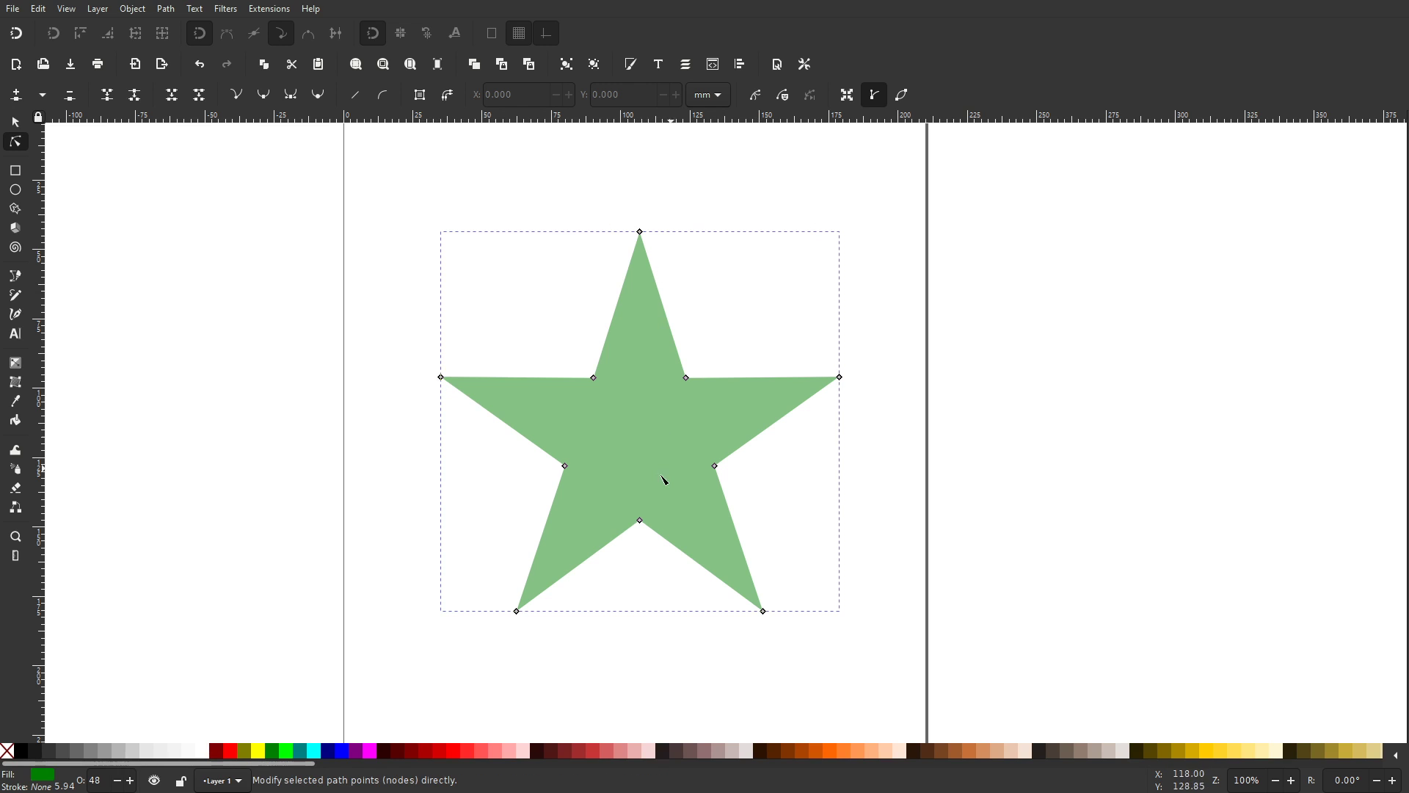
drag(595, 378, 550, 390)
double_click(537, 342)
key(Delete)
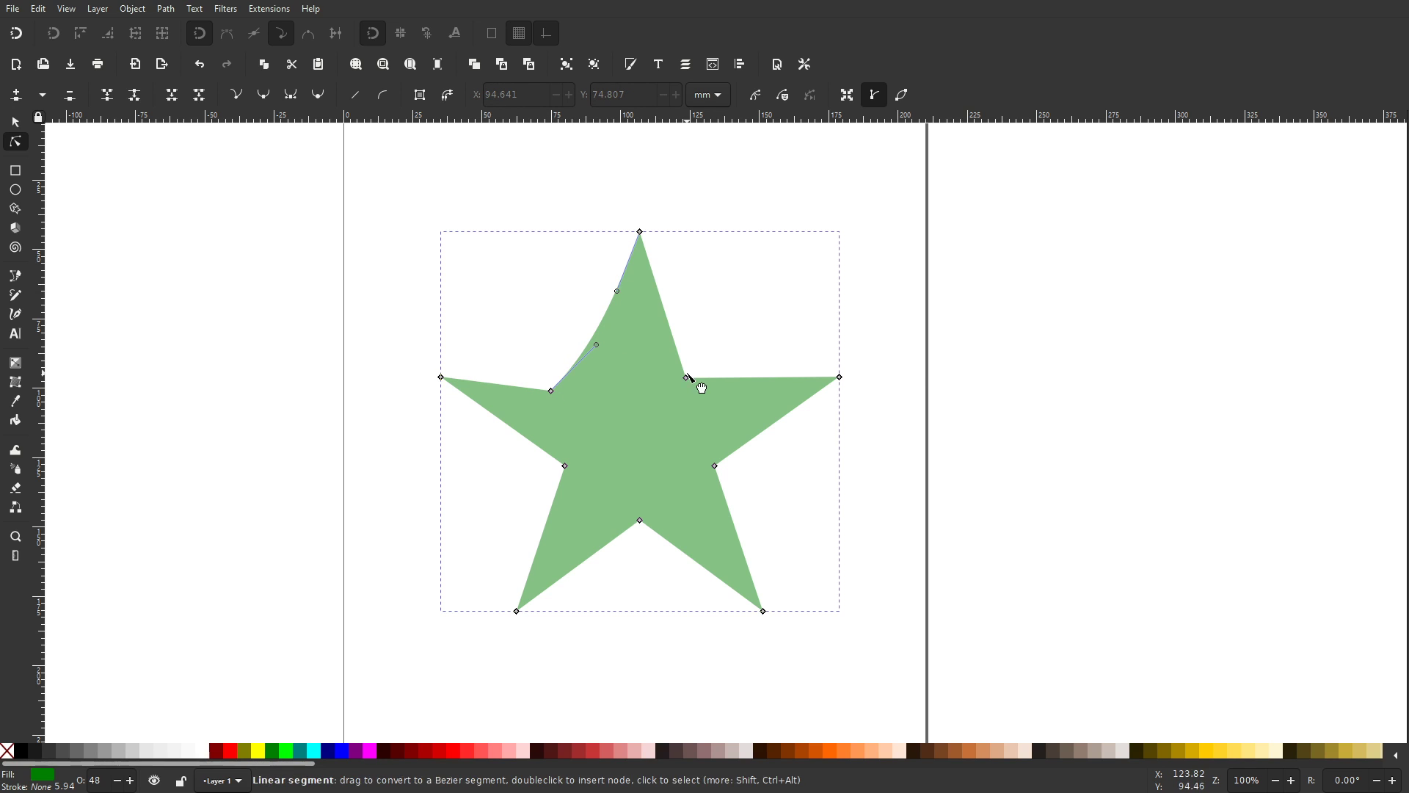
- Pull the star's right inner node toward the top and bend the lower-right edge into curves
ctrl+click(687, 378)
drag(687, 379, 793, 221)
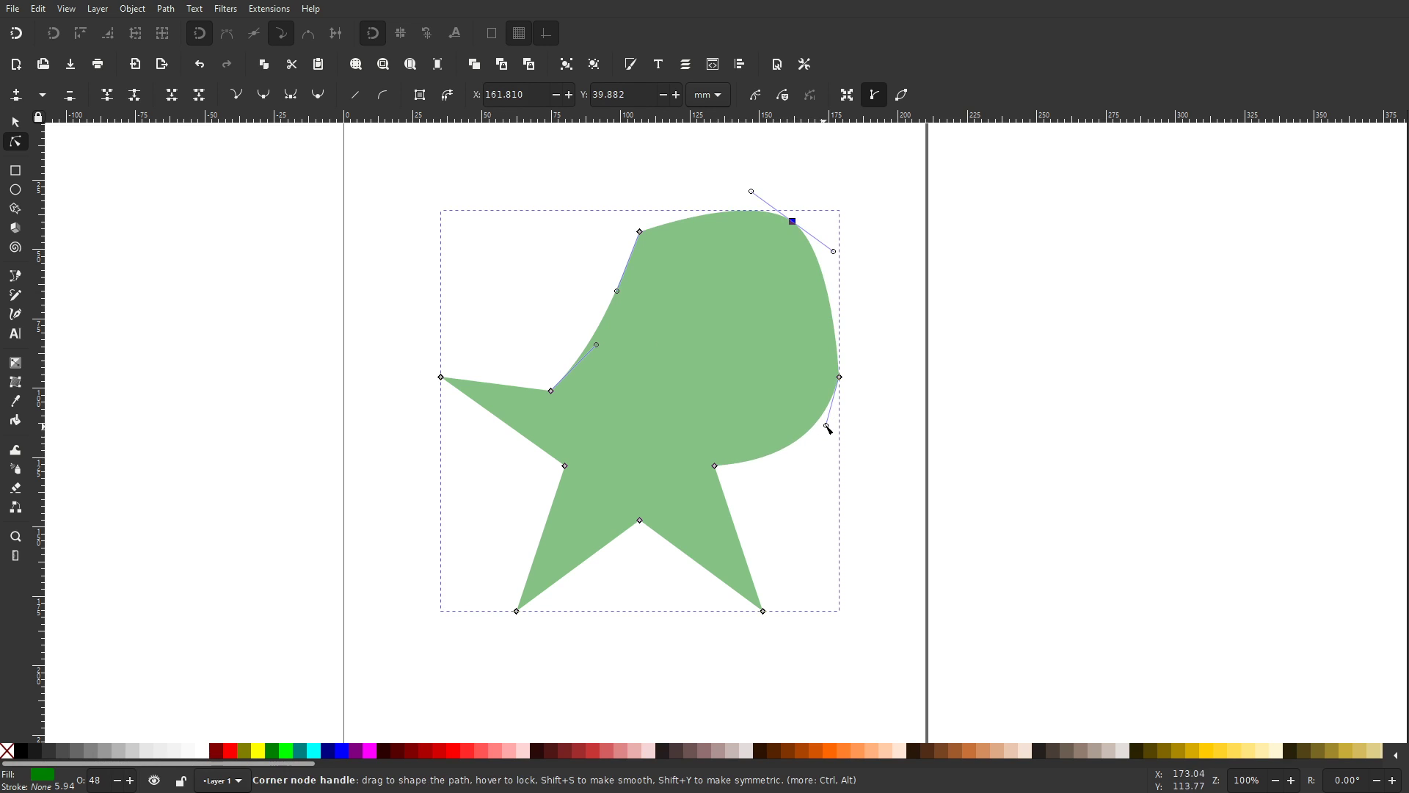
drag(827, 424, 778, 391)
click(716, 466)
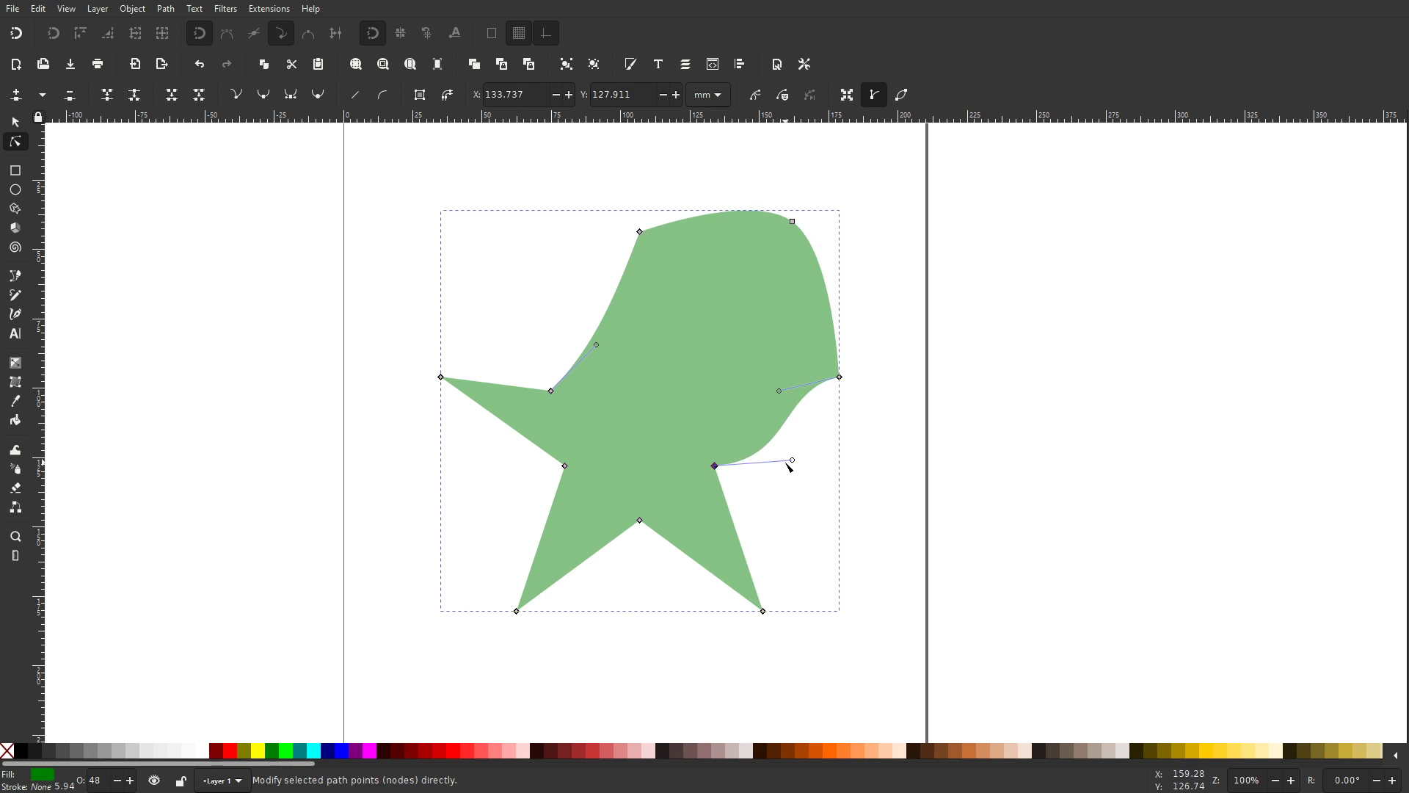
drag(794, 461, 826, 482)
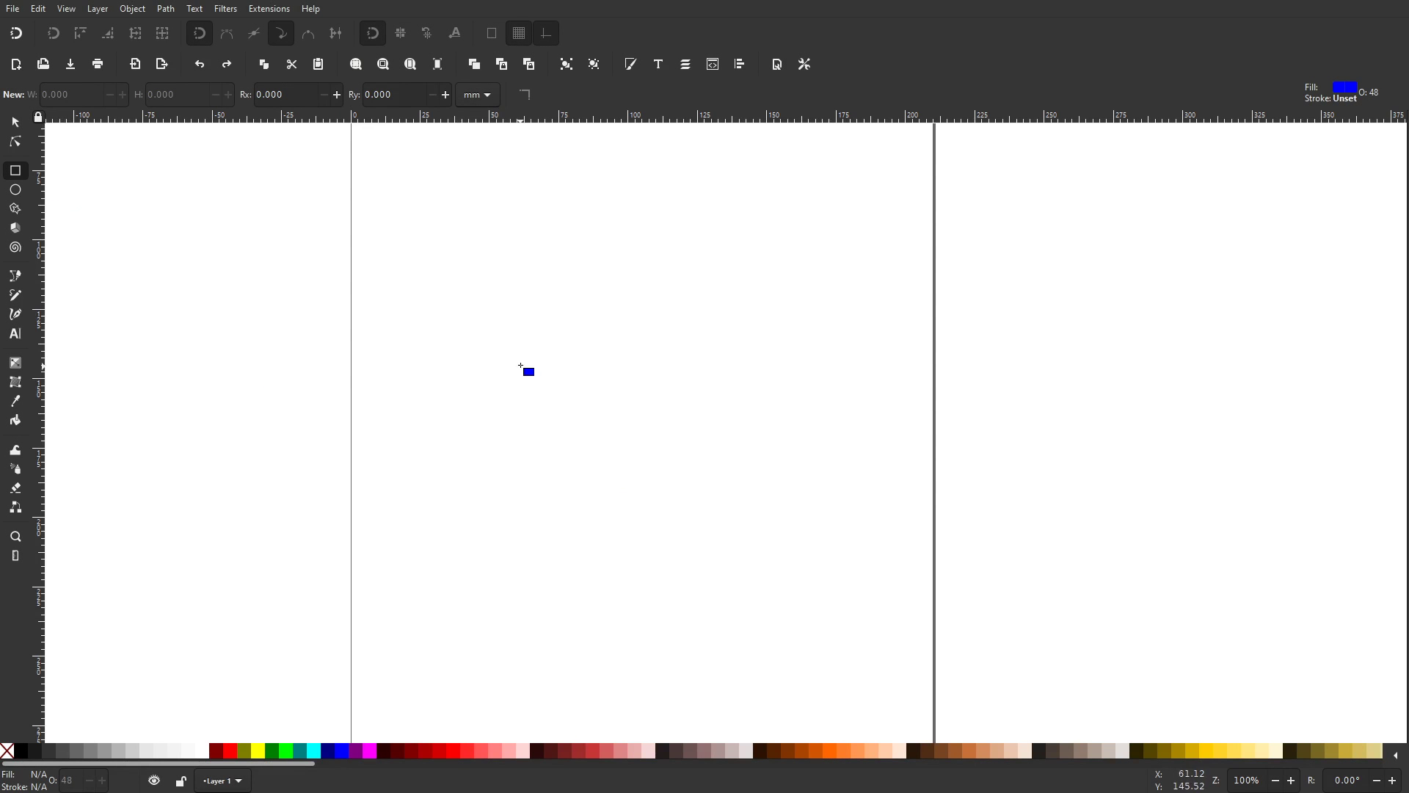
- Draw a small rectangle, a long thin bar and a larger square, then move the square down
mouse_move(393, 172)
mouse_down()
mouse_move(519, 213)
mouse_move(488, 272)
mouse_up()
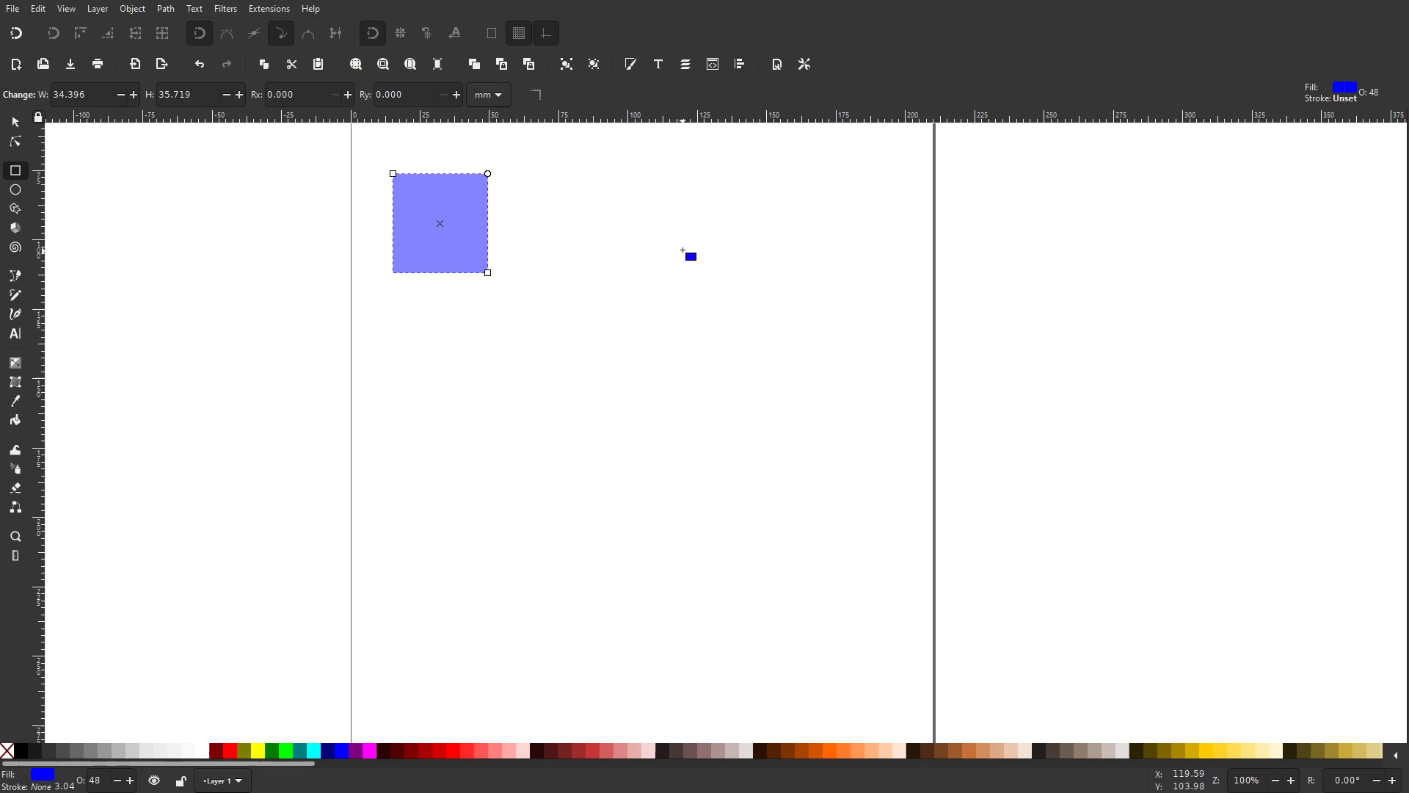
drag(621, 214, 831, 242)
drag(556, 278, 756, 466)
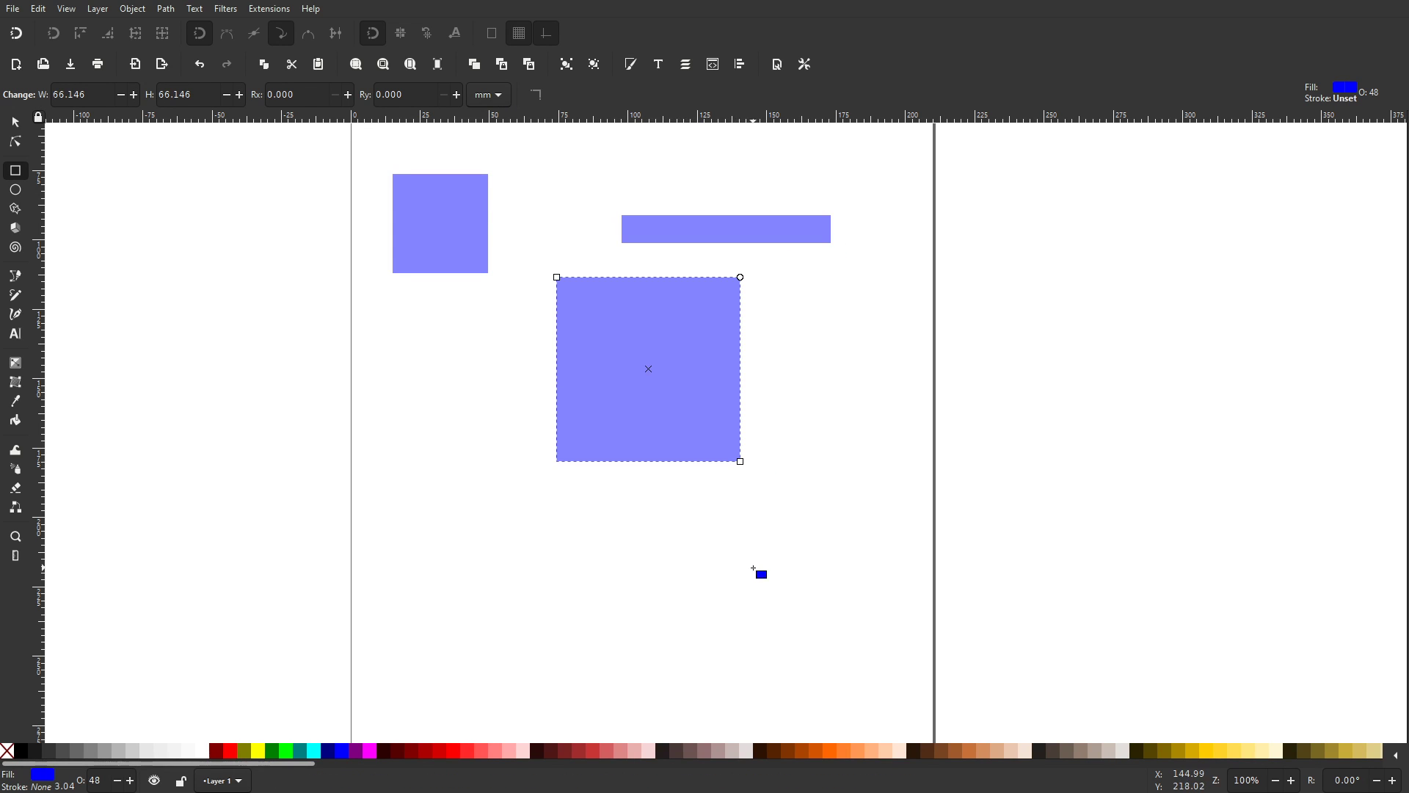
key(s)
drag(663, 345, 679, 415)
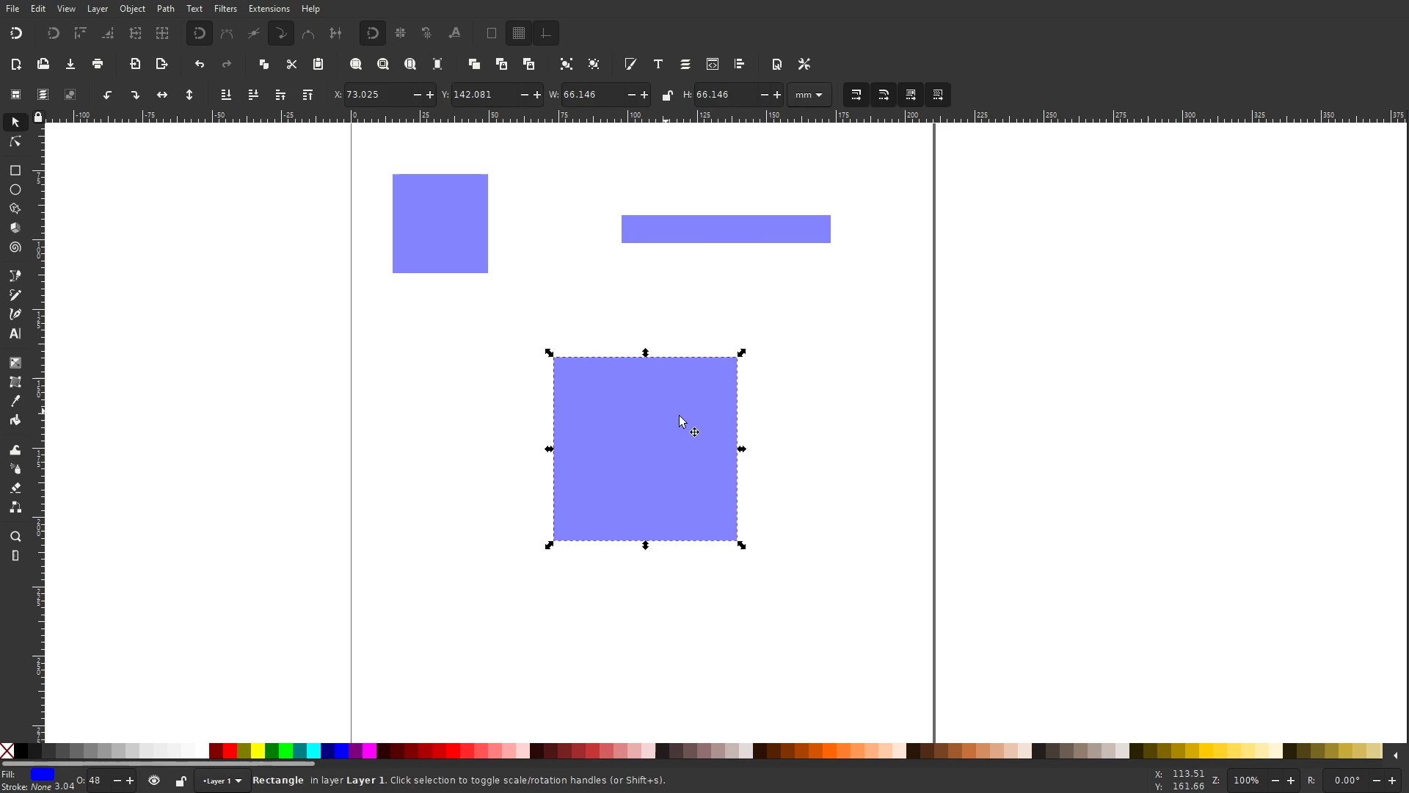
- Round the large square's corners with its rounding handles, then make the corners sharp again
key(e)
ctrl+scroll(753, 321, up, 3)
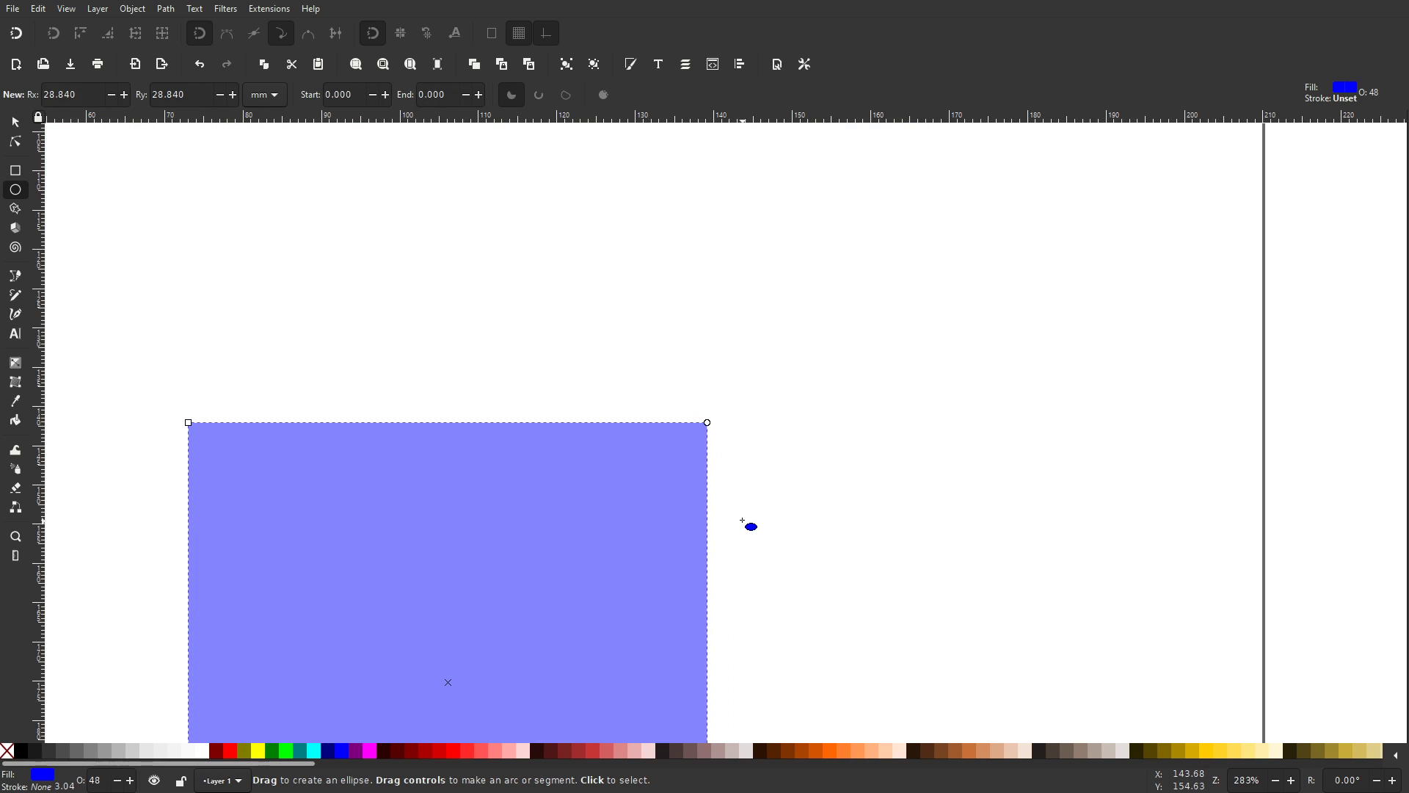
key(r)
scroll(742, 520, down, 2)
drag(718, 371, 743, 434)
ctrl+scroll(761, 411, down, 2)
mouse_move(743, 380)
mouse_down()
mouse_move(740, 452)
mouse_move(741, 394)
mouse_up()
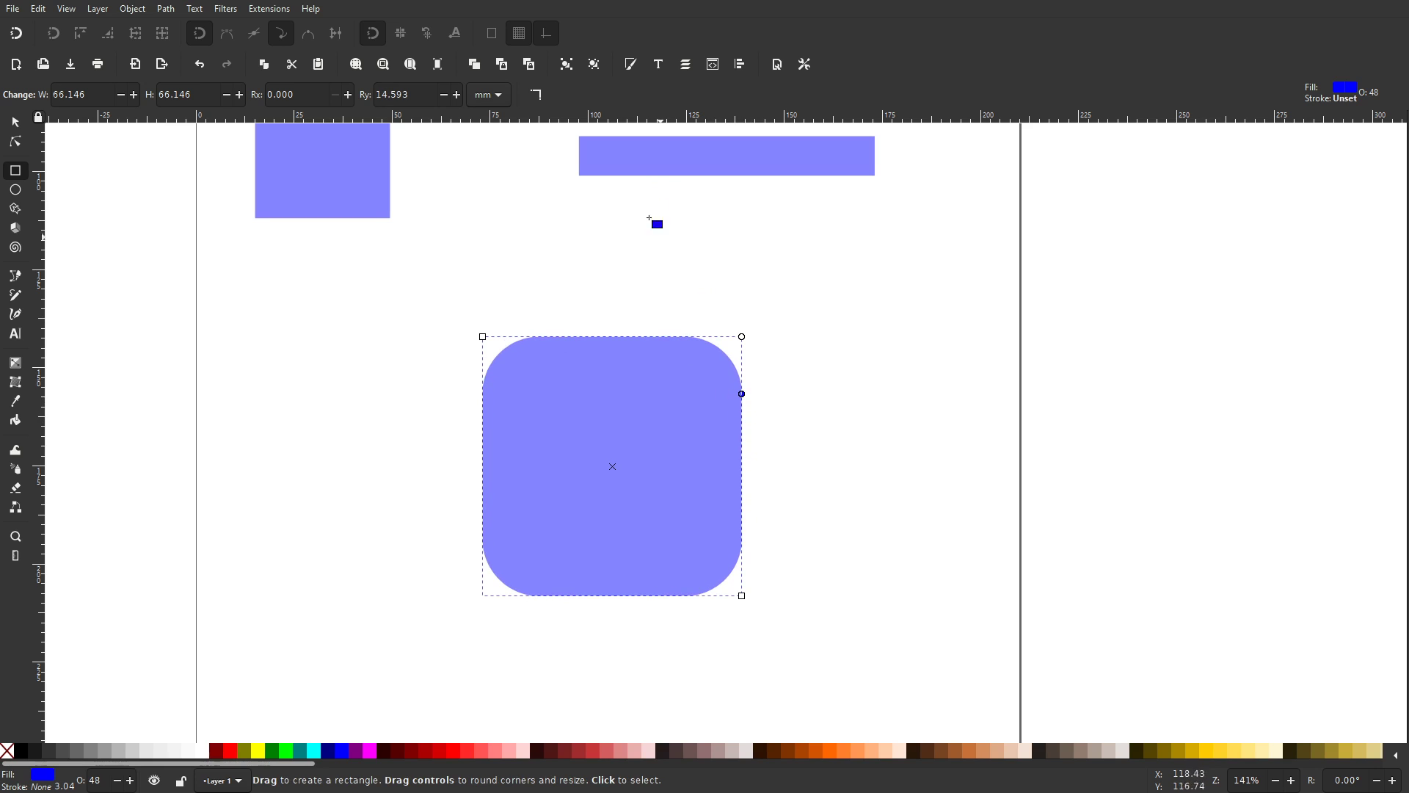
click(538, 94)
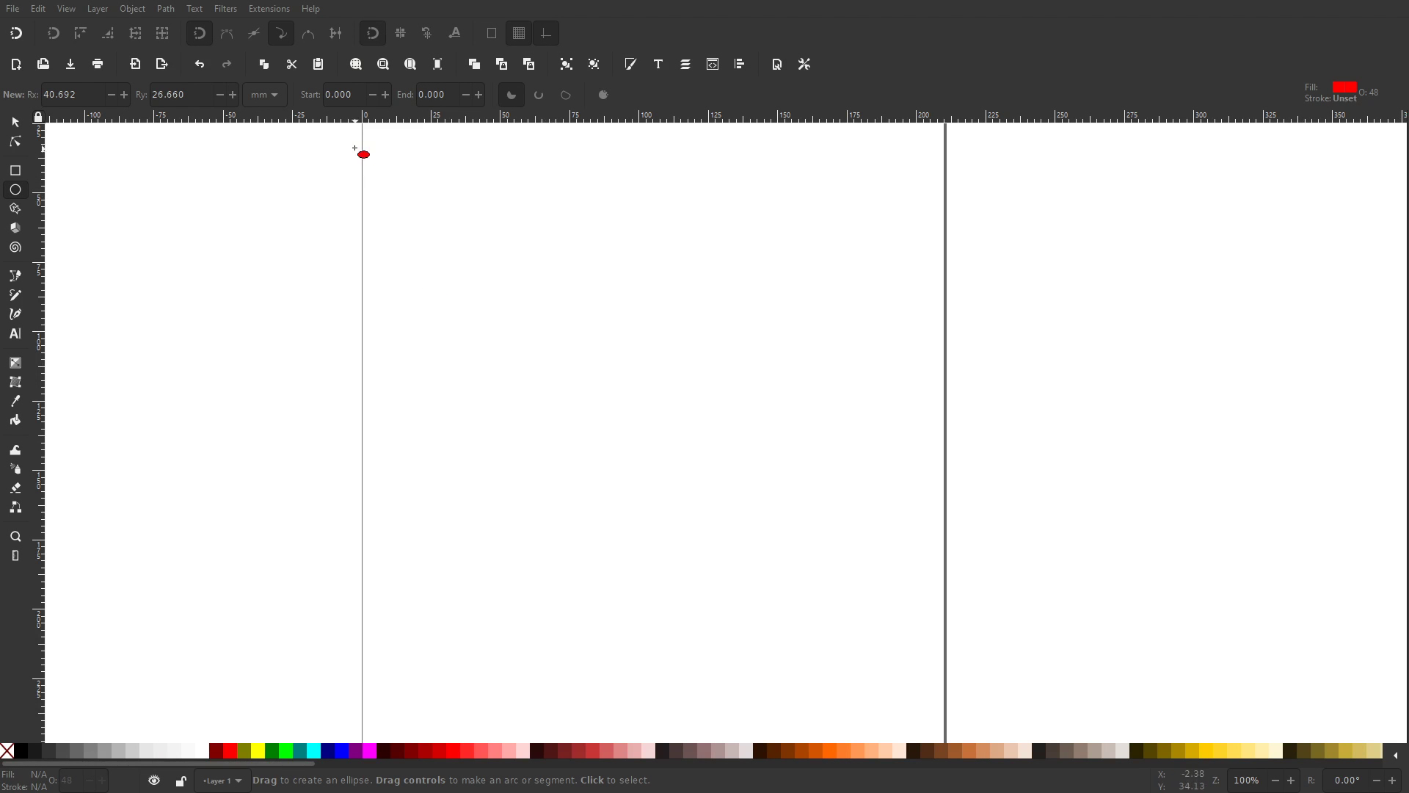
- Draw a wide ellipse near the top of the page and a circle below it
drag(387, 182, 812, 275)
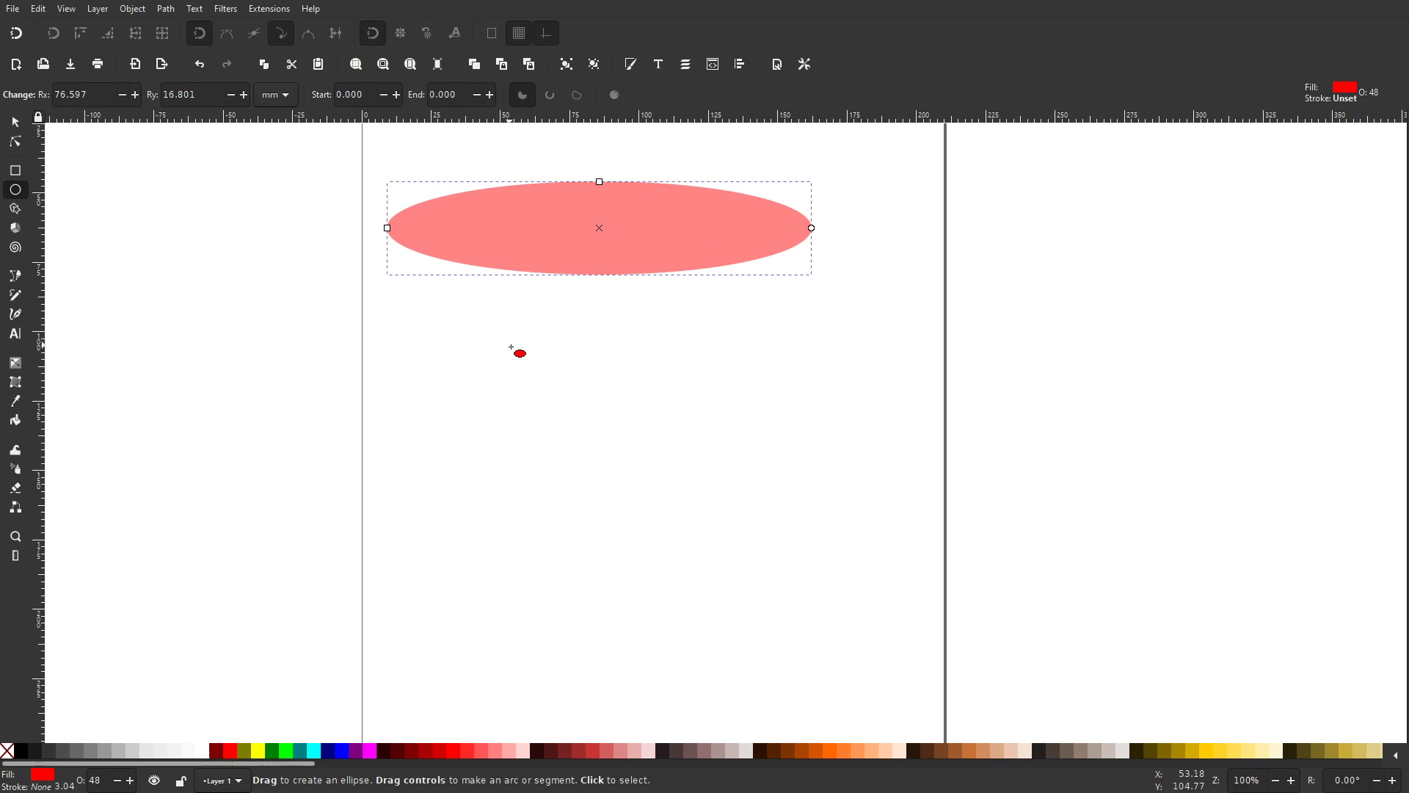
drag(511, 347, 783, 609)
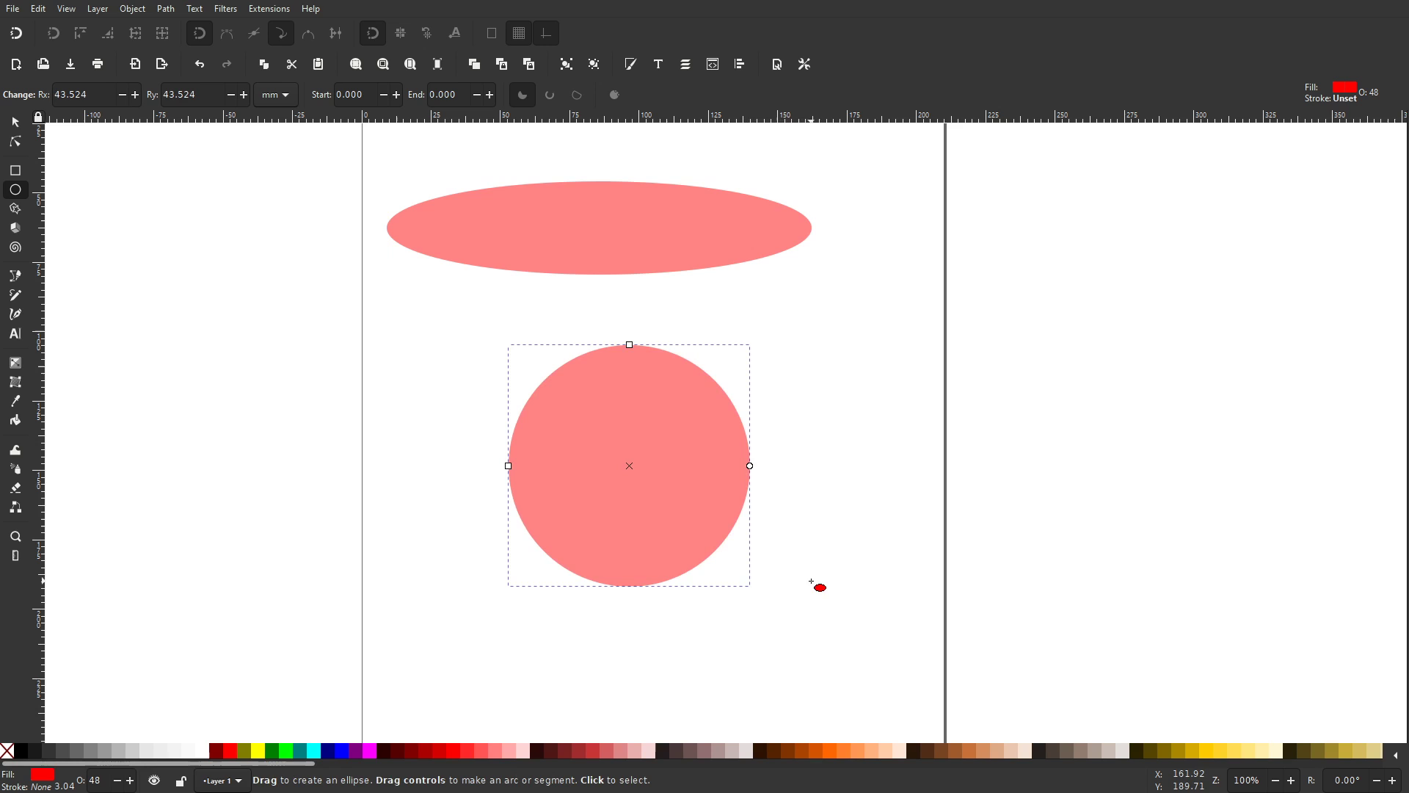
ctrl+scroll(776, 494, up, 1)
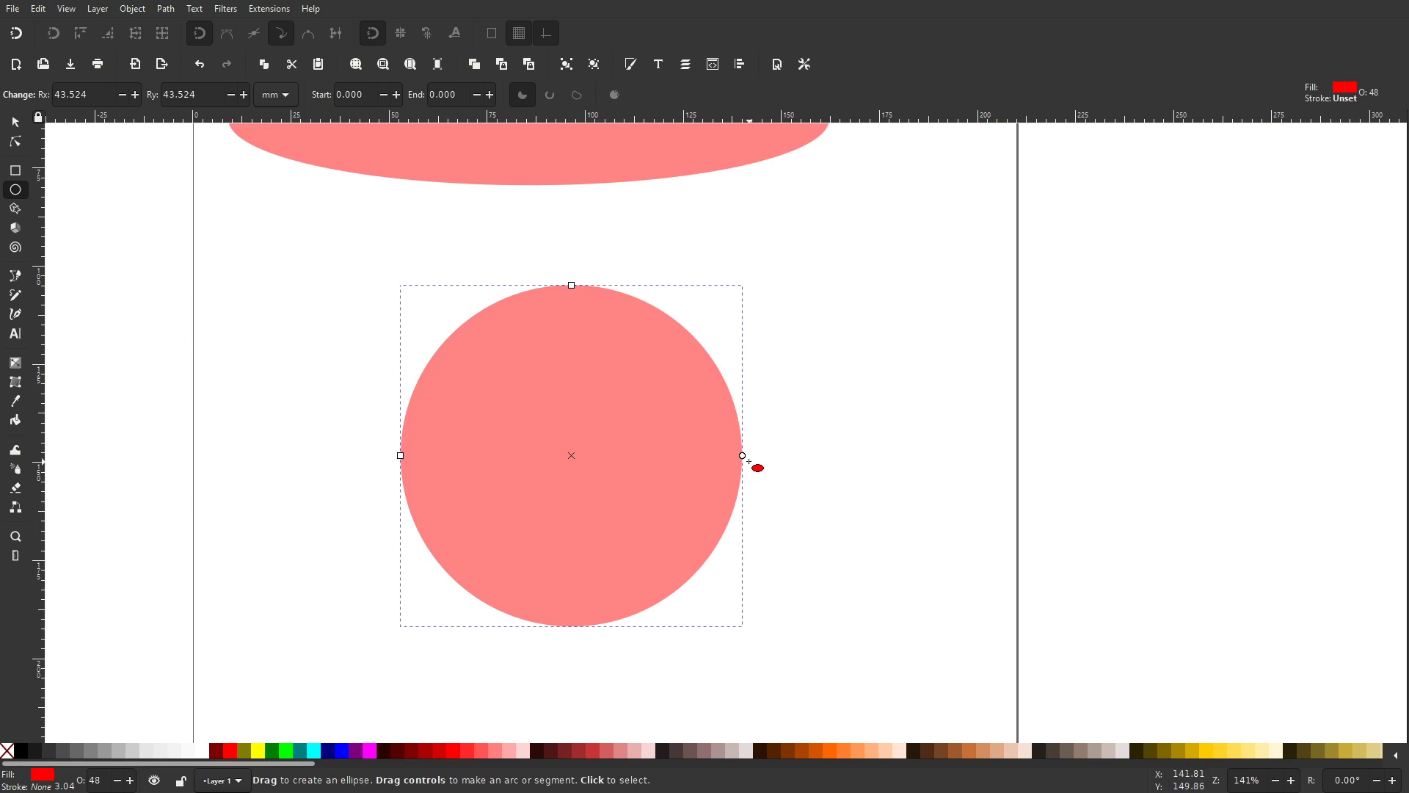
- Cut the circle into a pie wedge, then restore it to a whole circle
drag(743, 456, 843, 633)
drag(763, 573, 568, 420)
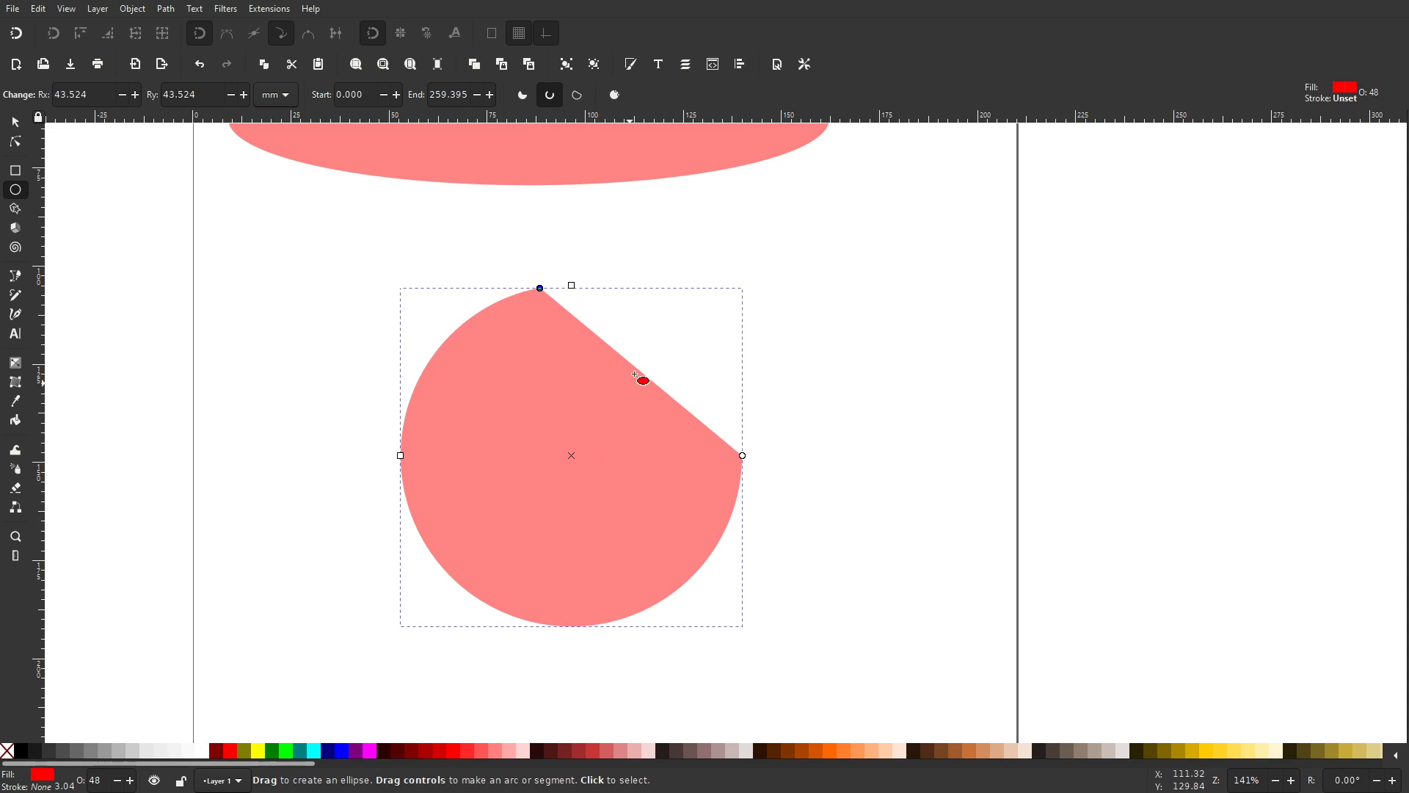
click(615, 96)
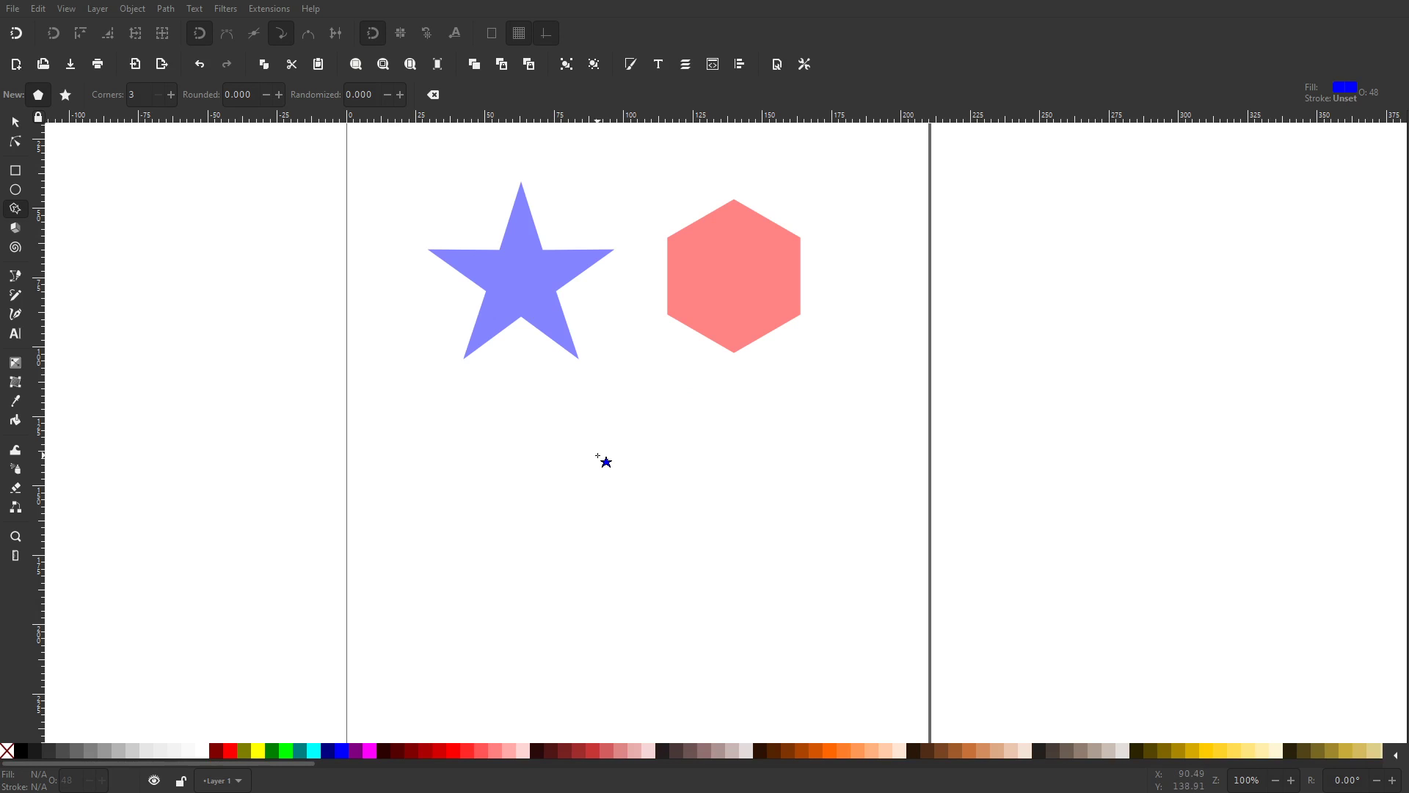
- Turn the red hexagon into a six-pointed star and draw another star below it
click(525, 279)
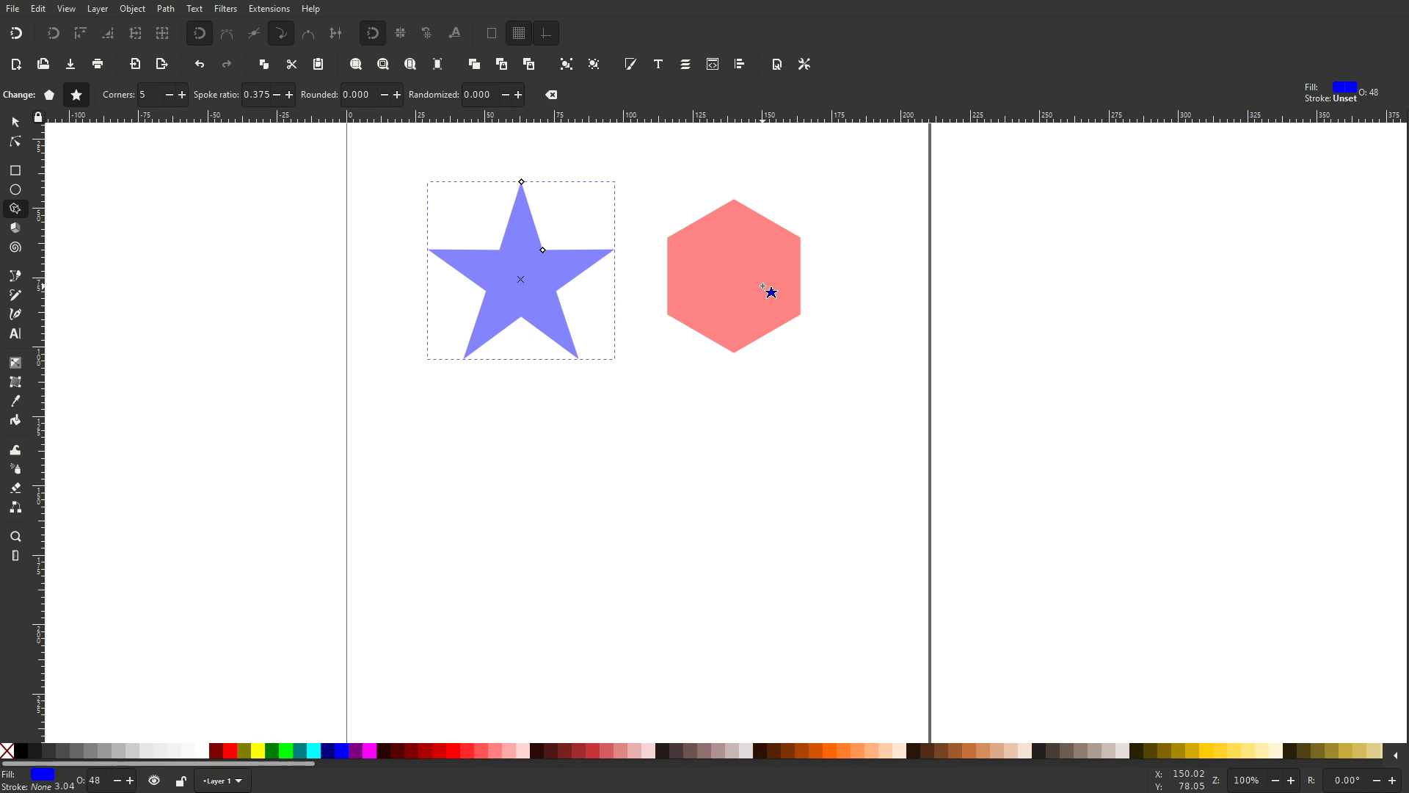
click(764, 287)
click(76, 94)
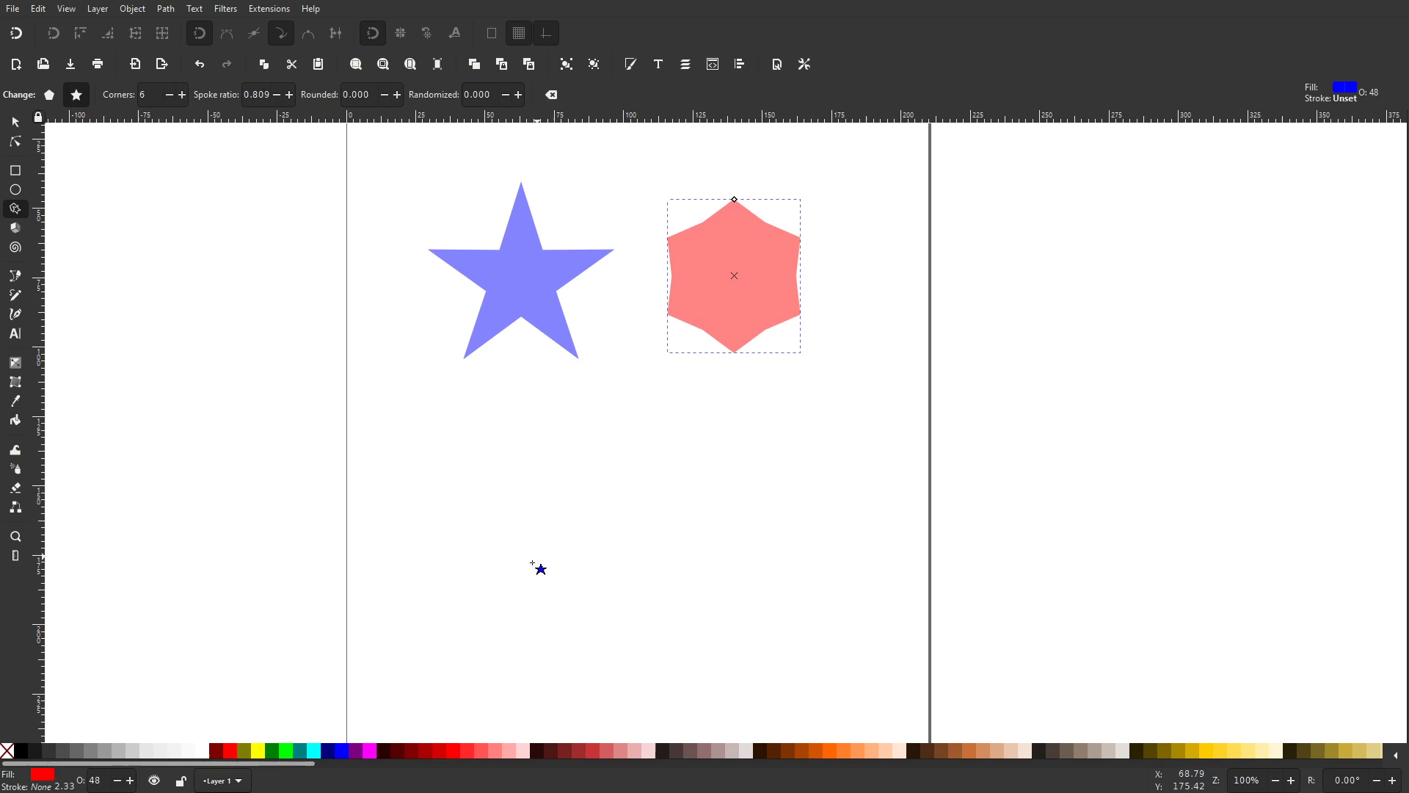
drag(553, 575, 575, 539)
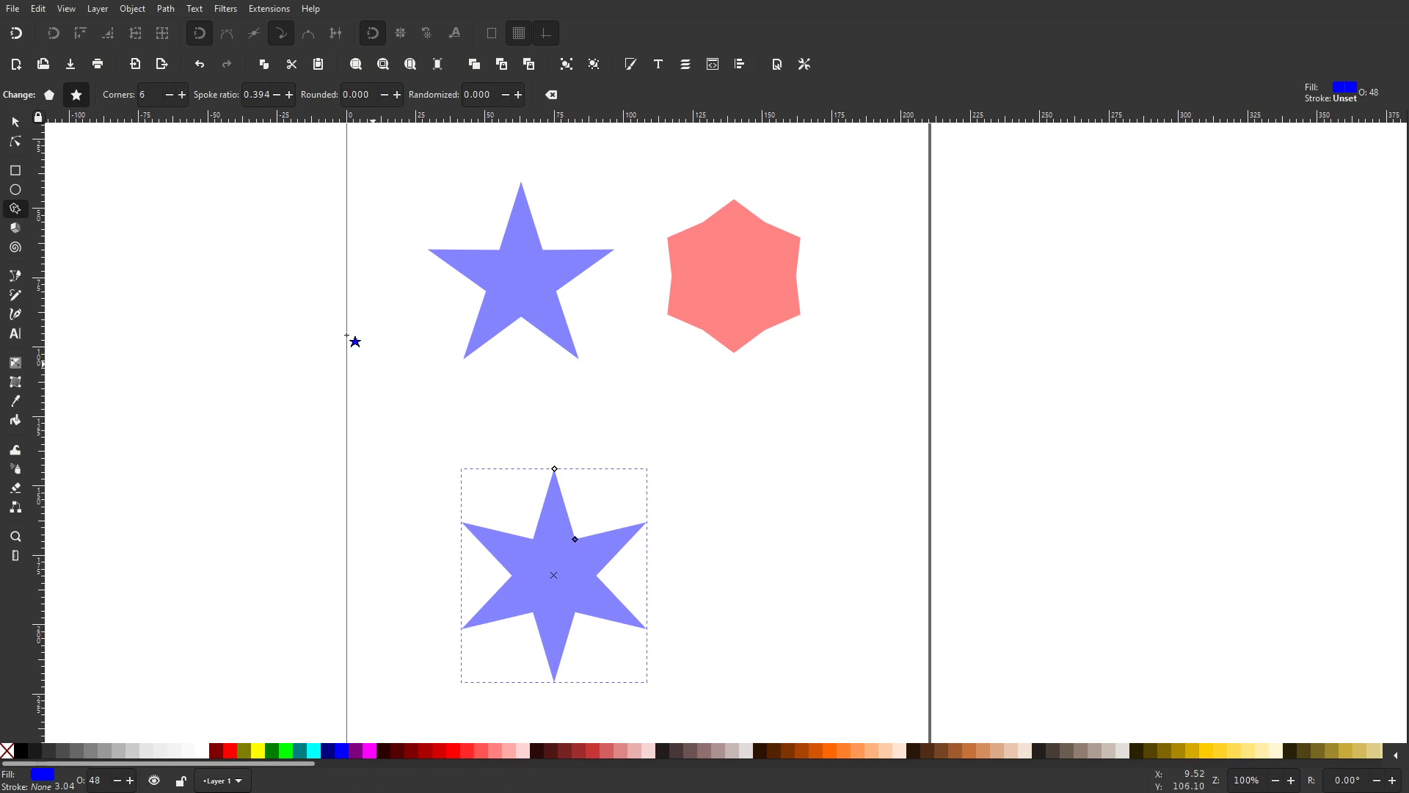
- Round the new star's corners to 0.780 and lengthen its arms slightly
click(397, 95)
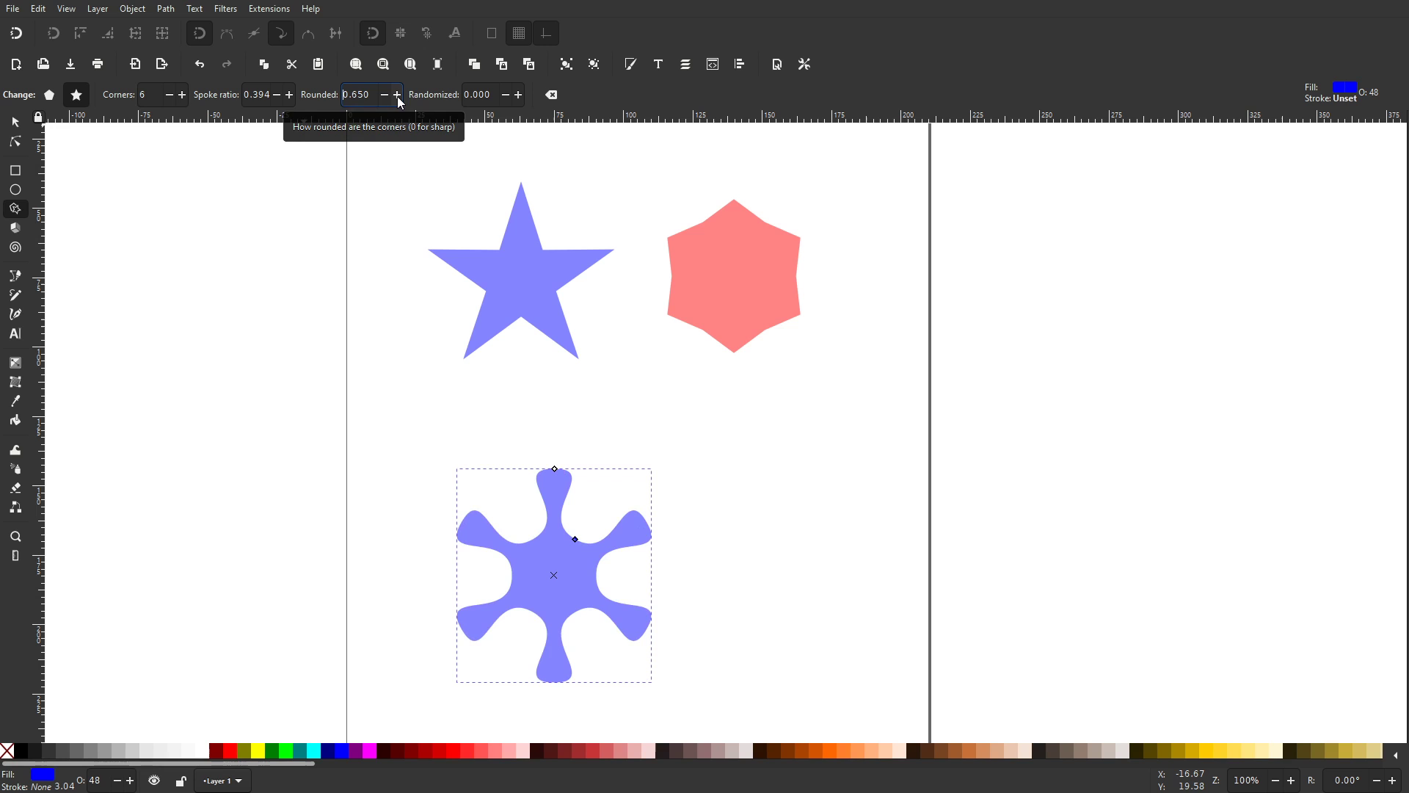
click(290, 95)
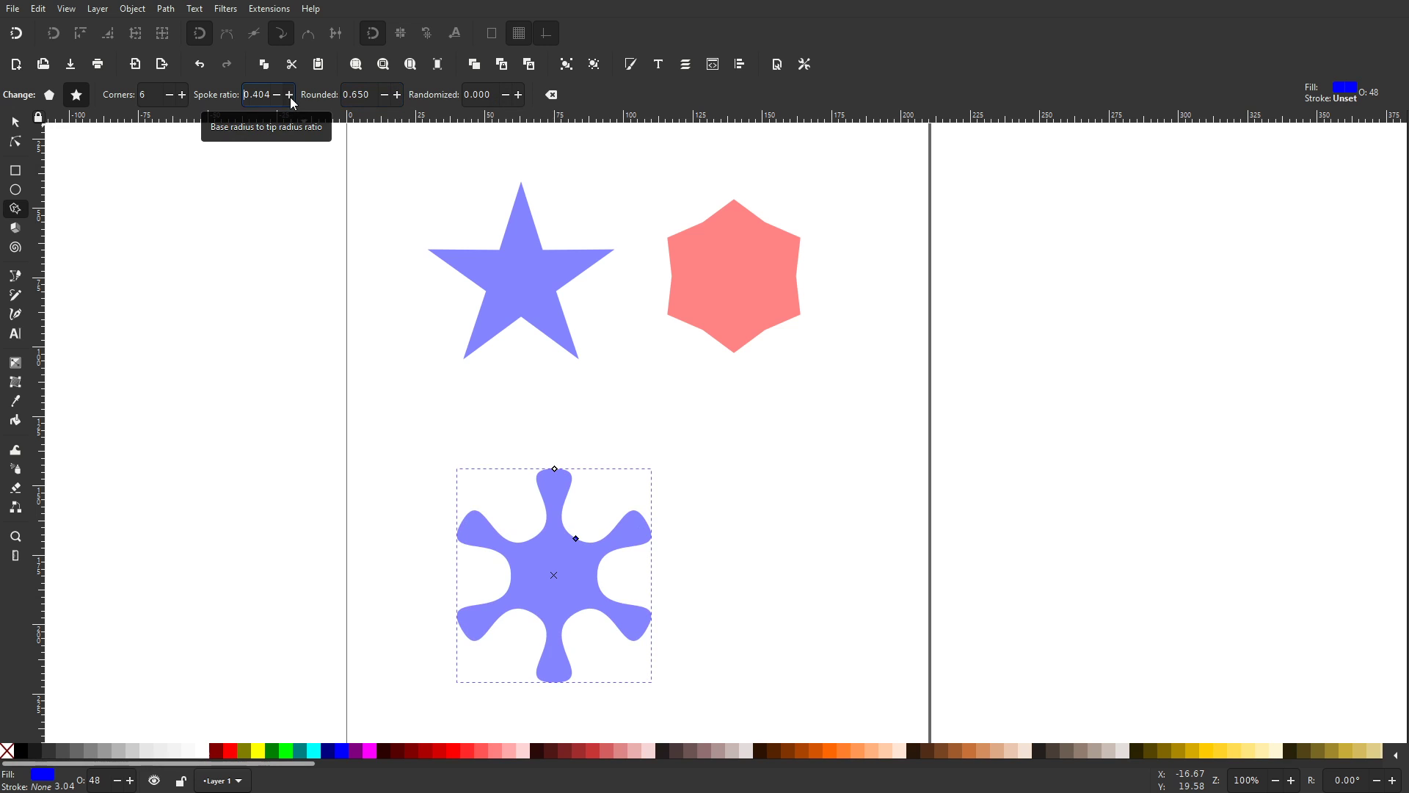
click(290, 94)
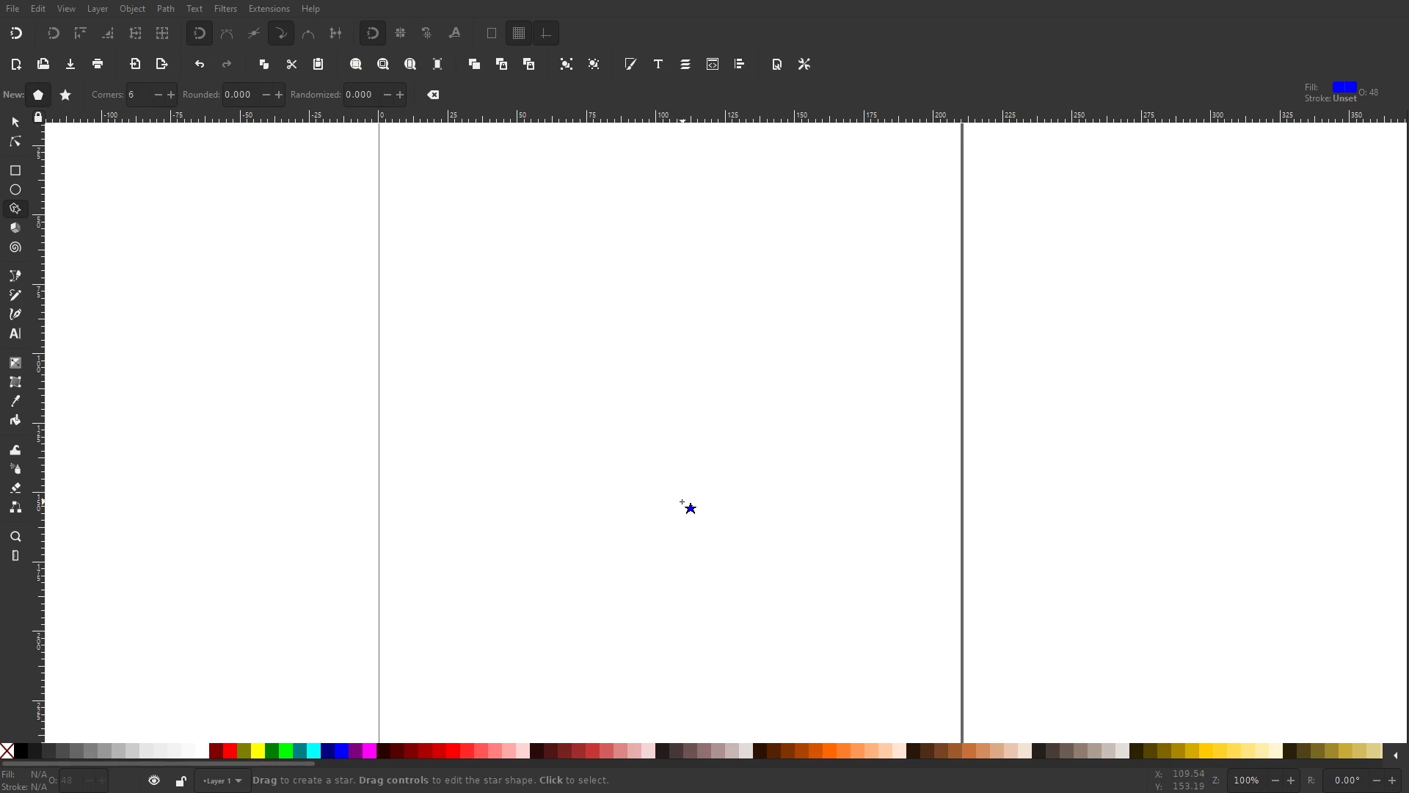
- Draw a large polygon, raise it to 10 corners, and reshape it from a corner handle
drag(649, 489, 649, 348)
click(182, 95)
click(182, 95)
click(183, 94)
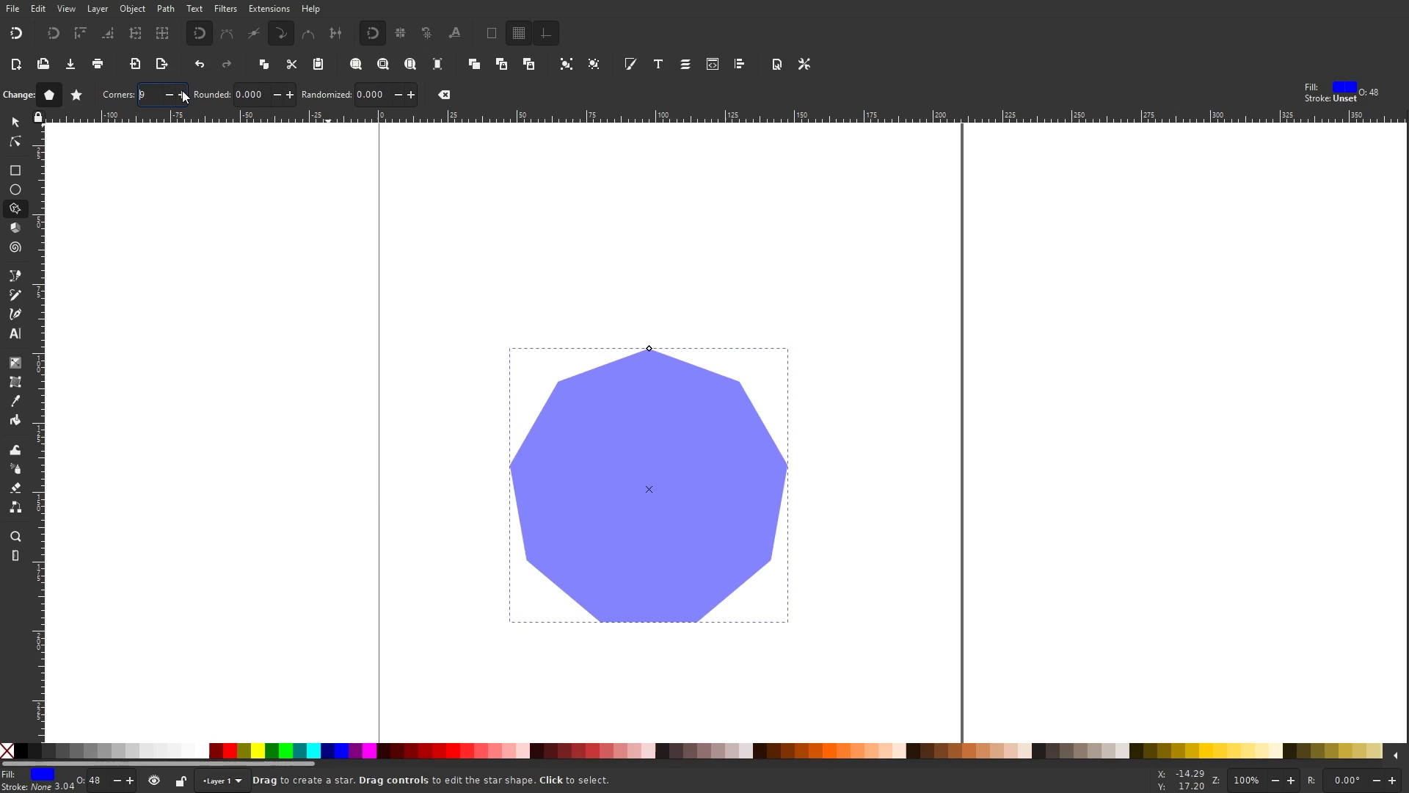
click(182, 94)
scroll(293, 95, up, 9)
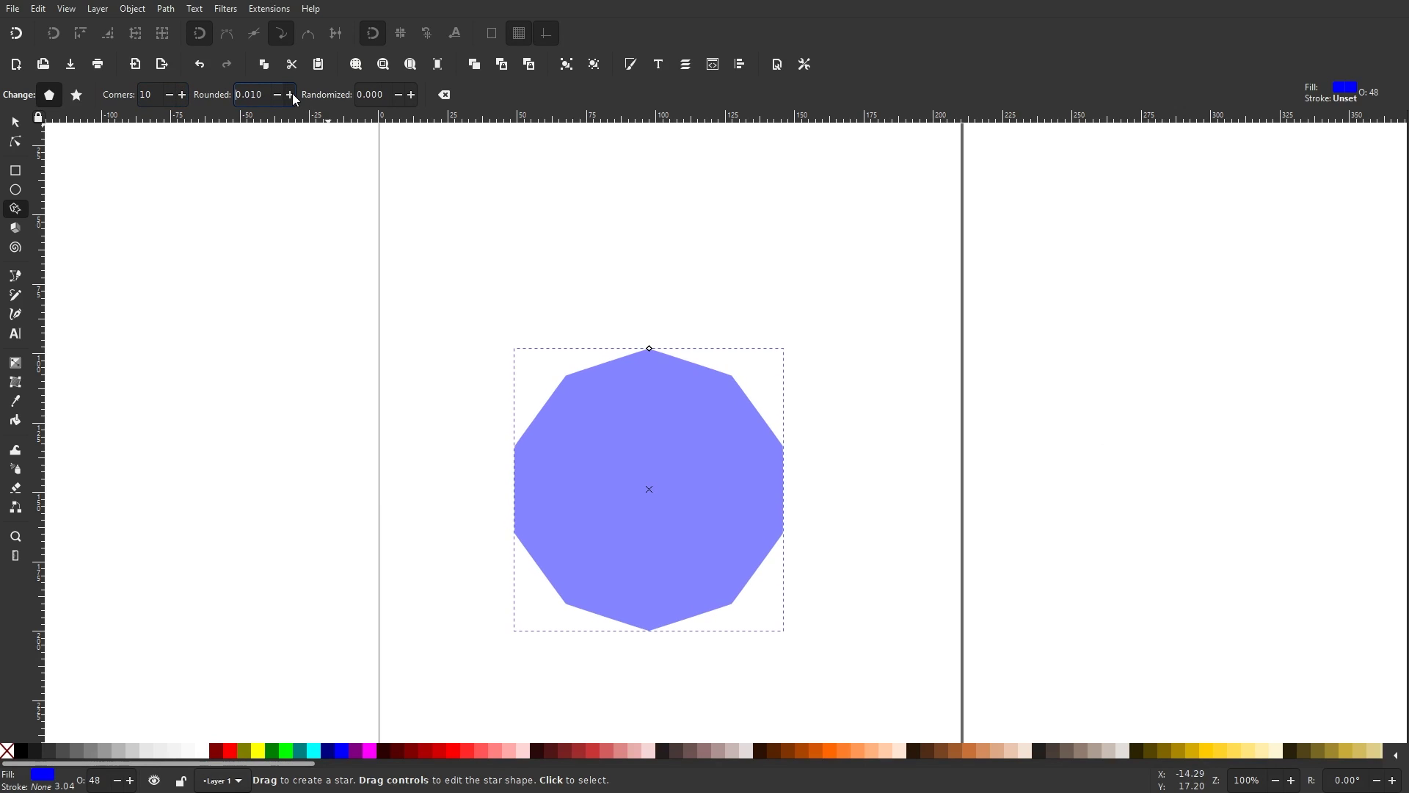
scroll(292, 95, up, 10)
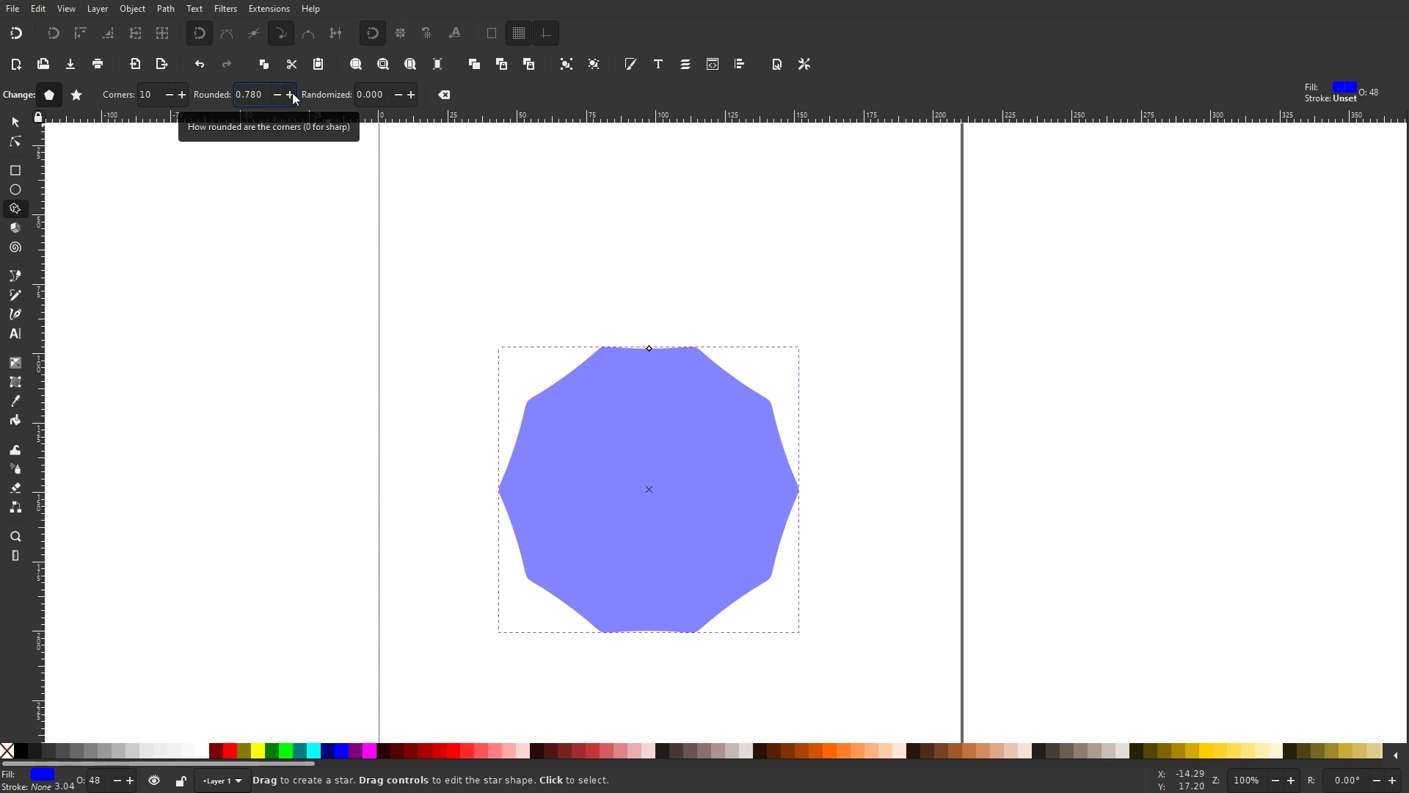
drag(650, 349, 744, 308)
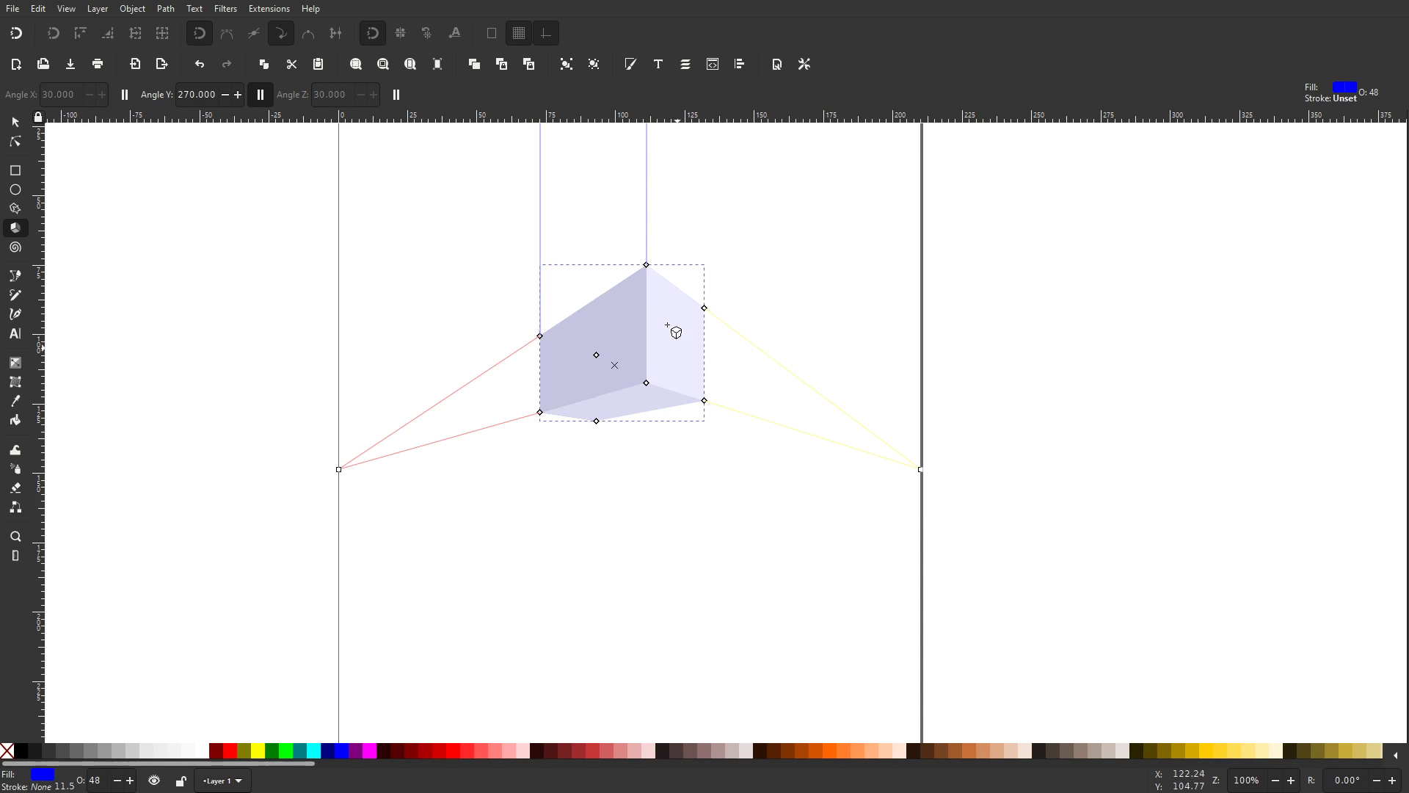
- Make the 3D box taller and wider, then pull the left and right vanishing points inward
drag(741, 326, 717, 374)
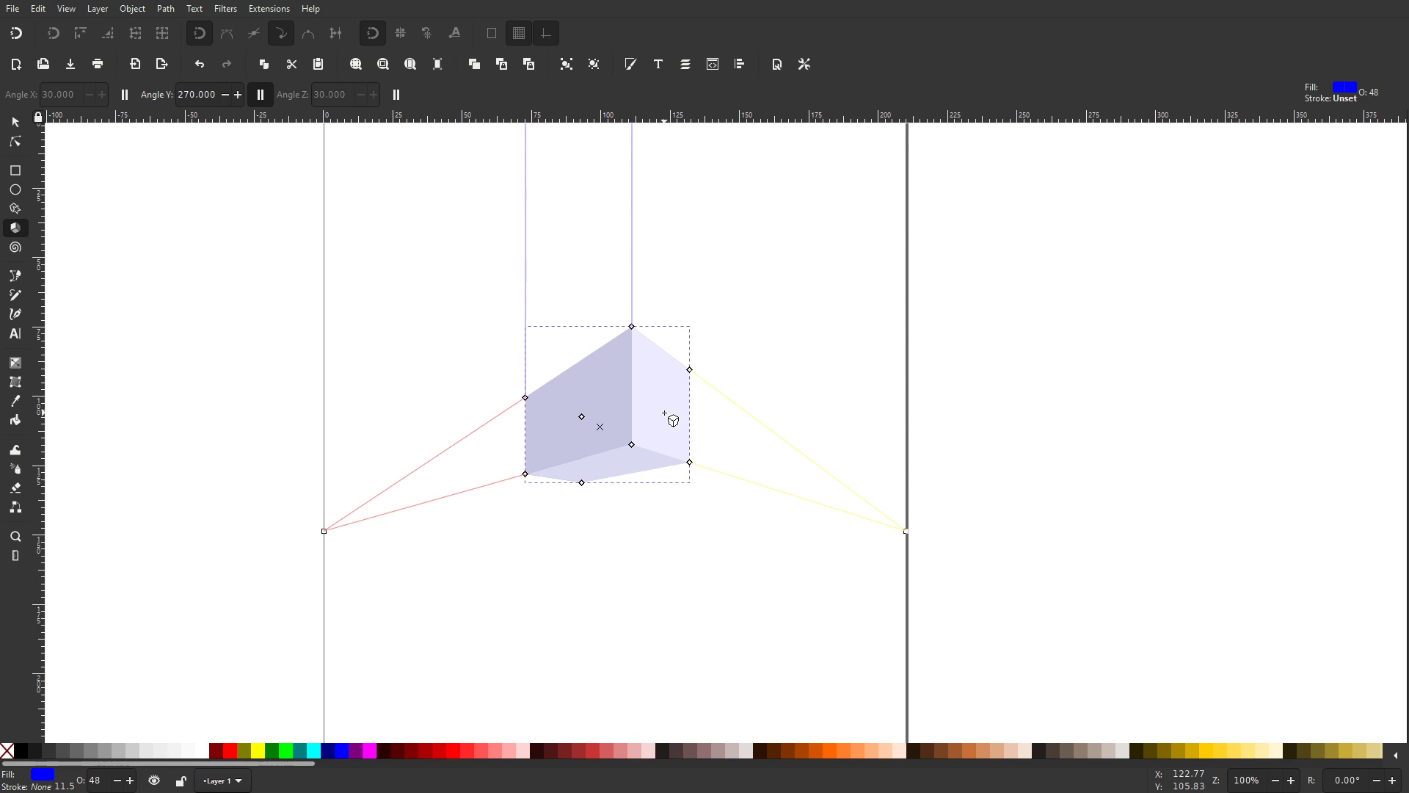
scroll(676, 419, up, 1)
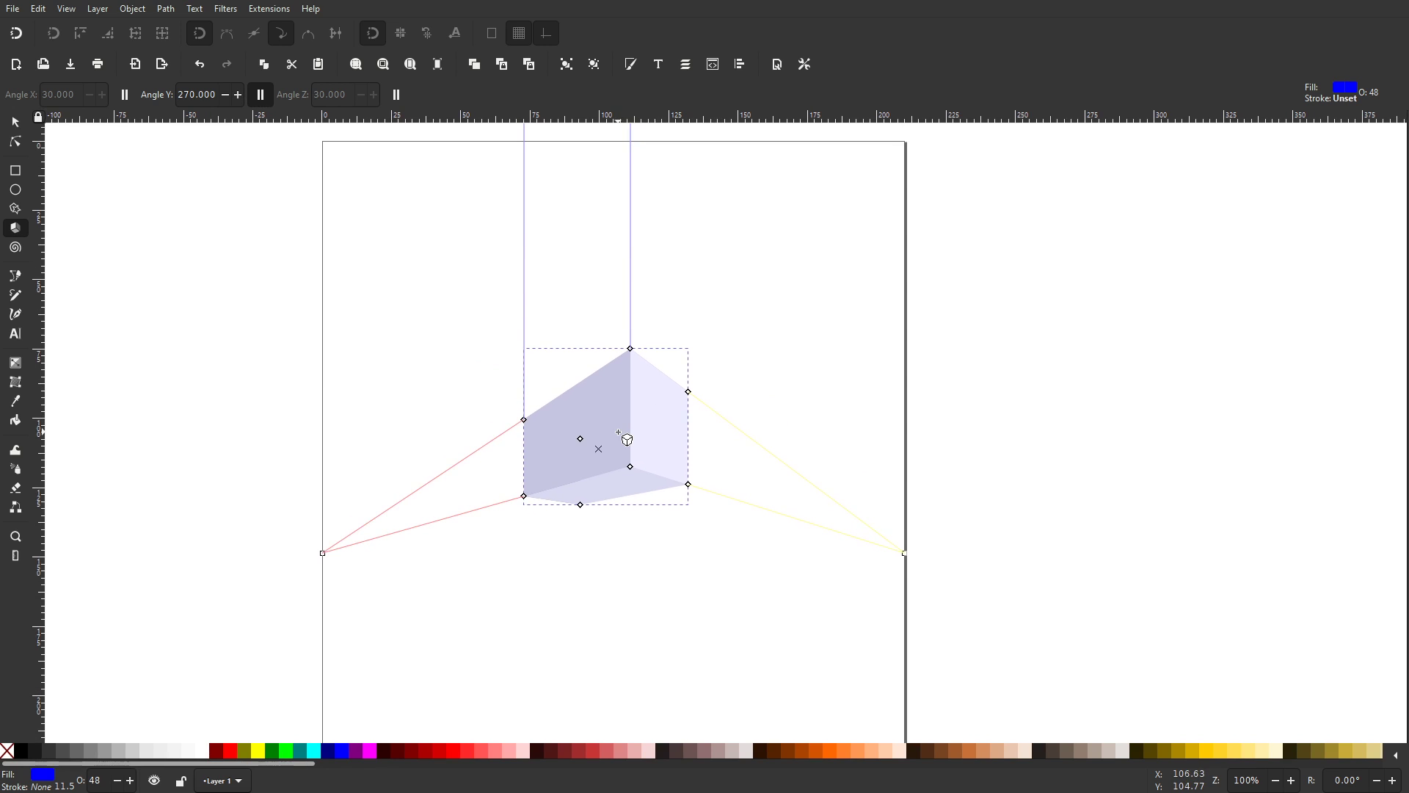
scroll(628, 440, down, 1)
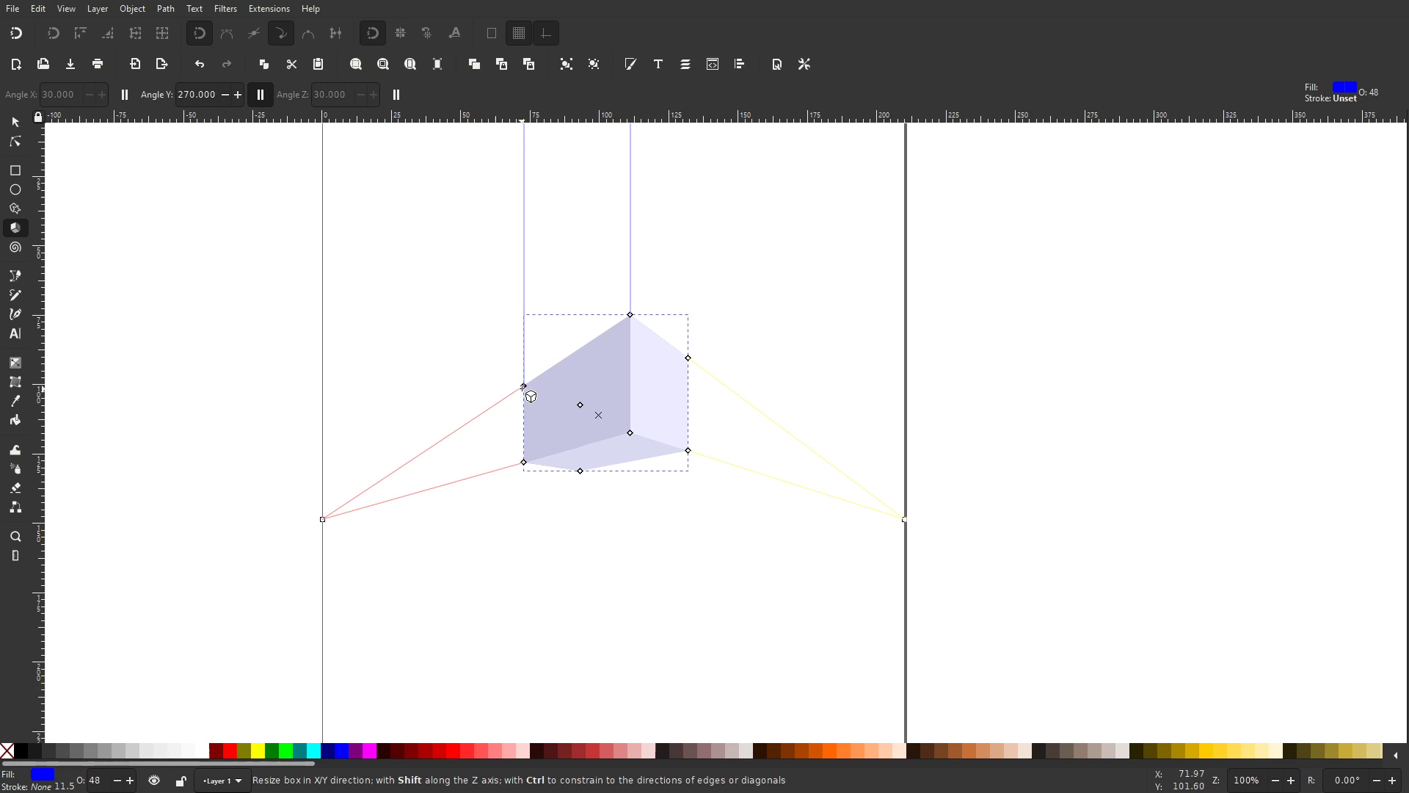
drag(523, 382, 541, 321)
drag(630, 240, 673, 258)
drag(734, 324, 757, 385)
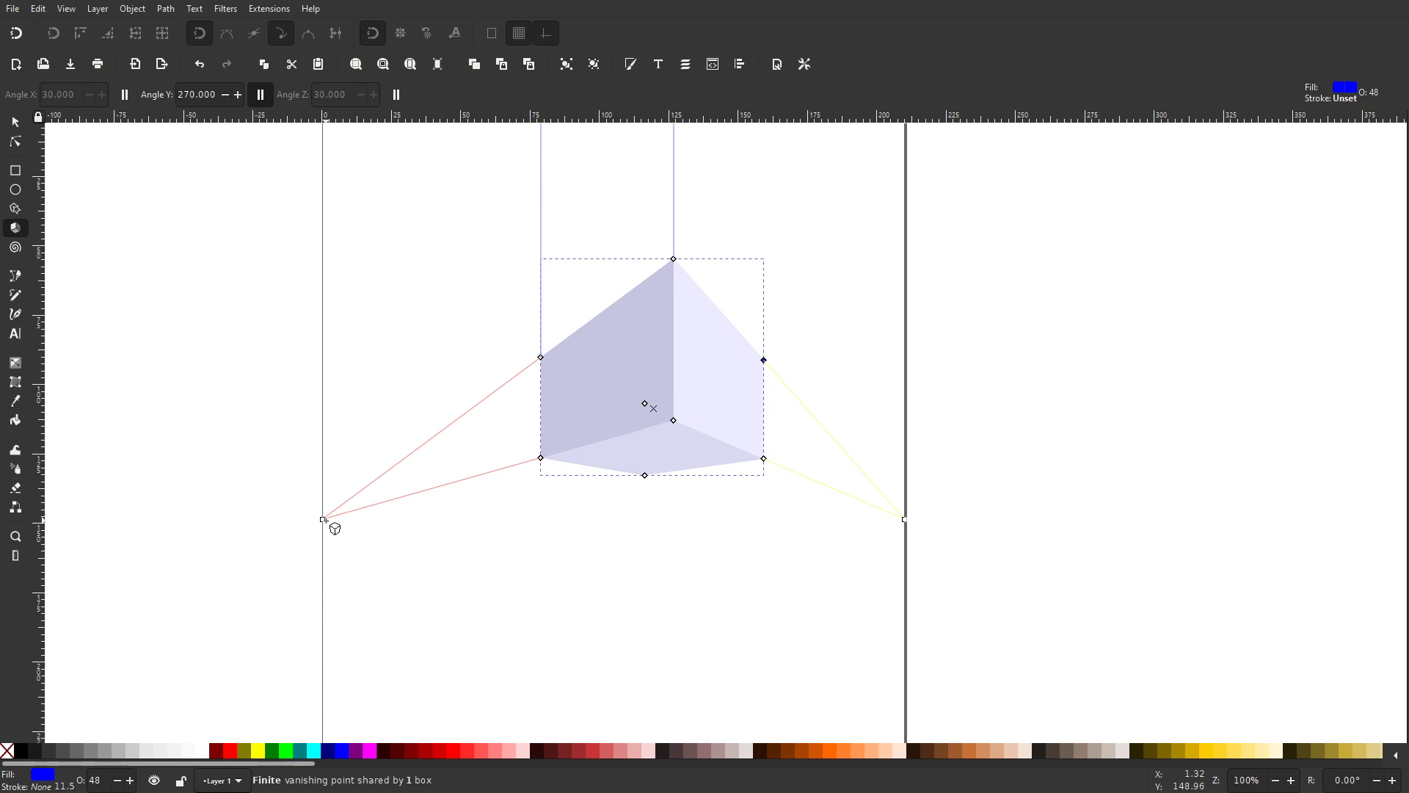
drag(322, 519, 439, 542)
drag(910, 526, 769, 524)
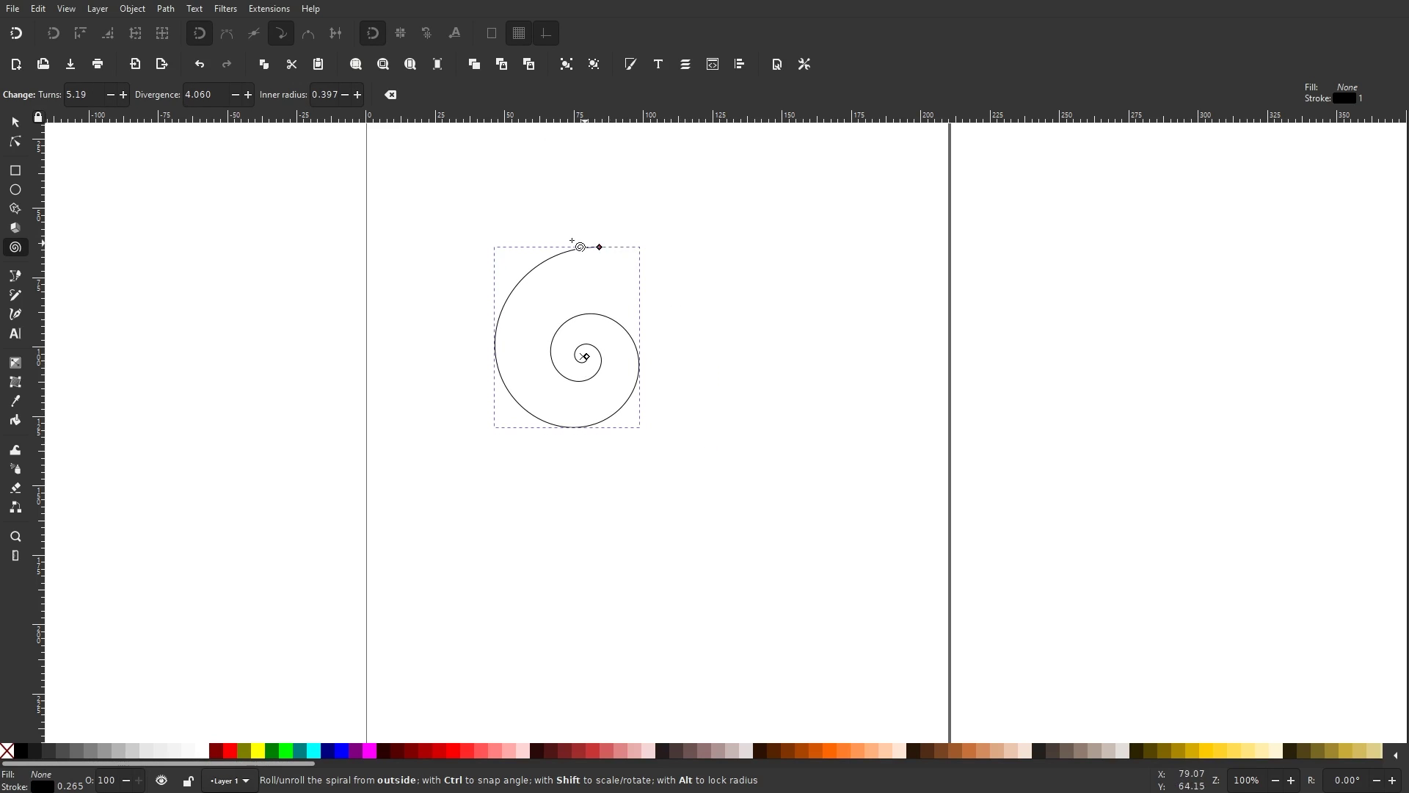
- Unroll the spiral to a larger size and adjust its divergence so the loops open wide
drag(573, 241, 645, 345)
drag(513, 490, 523, 311)
click(248, 96)
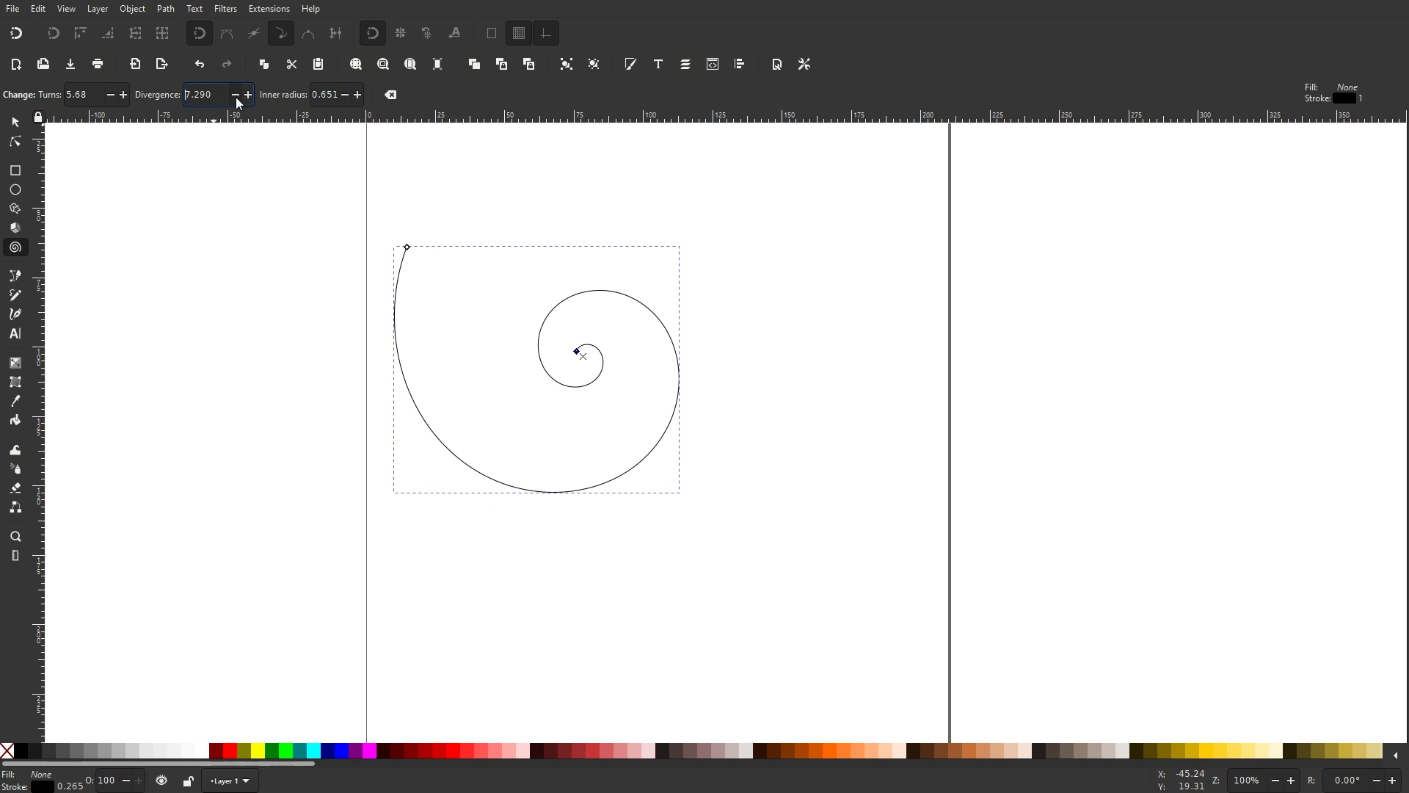
click(236, 97)
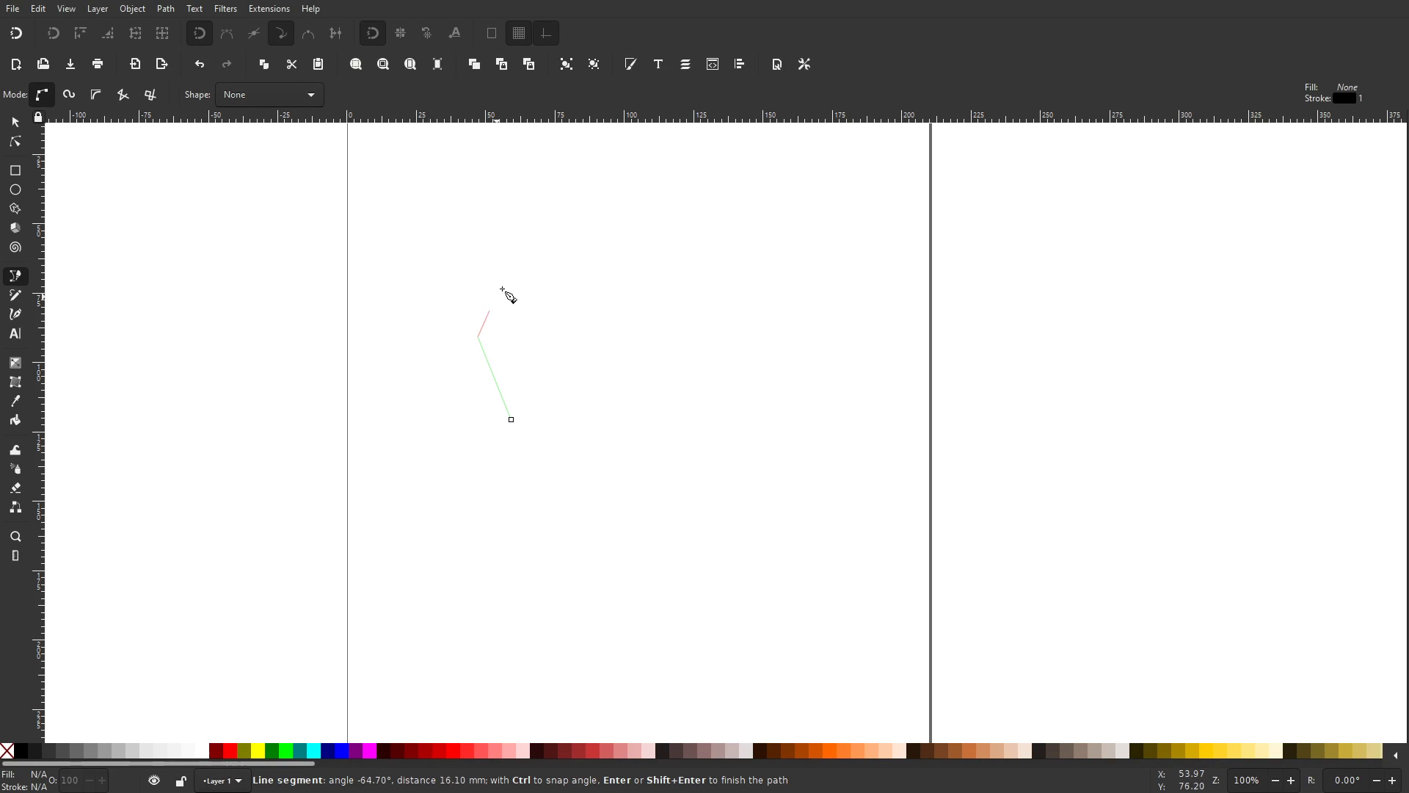
- Draw a closed regular Bezier path mixing curved and corner nodes, then delete it
click(509, 283)
drag(604, 286, 673, 297)
drag(797, 538, 799, 553)
click(680, 561)
click(698, 424)
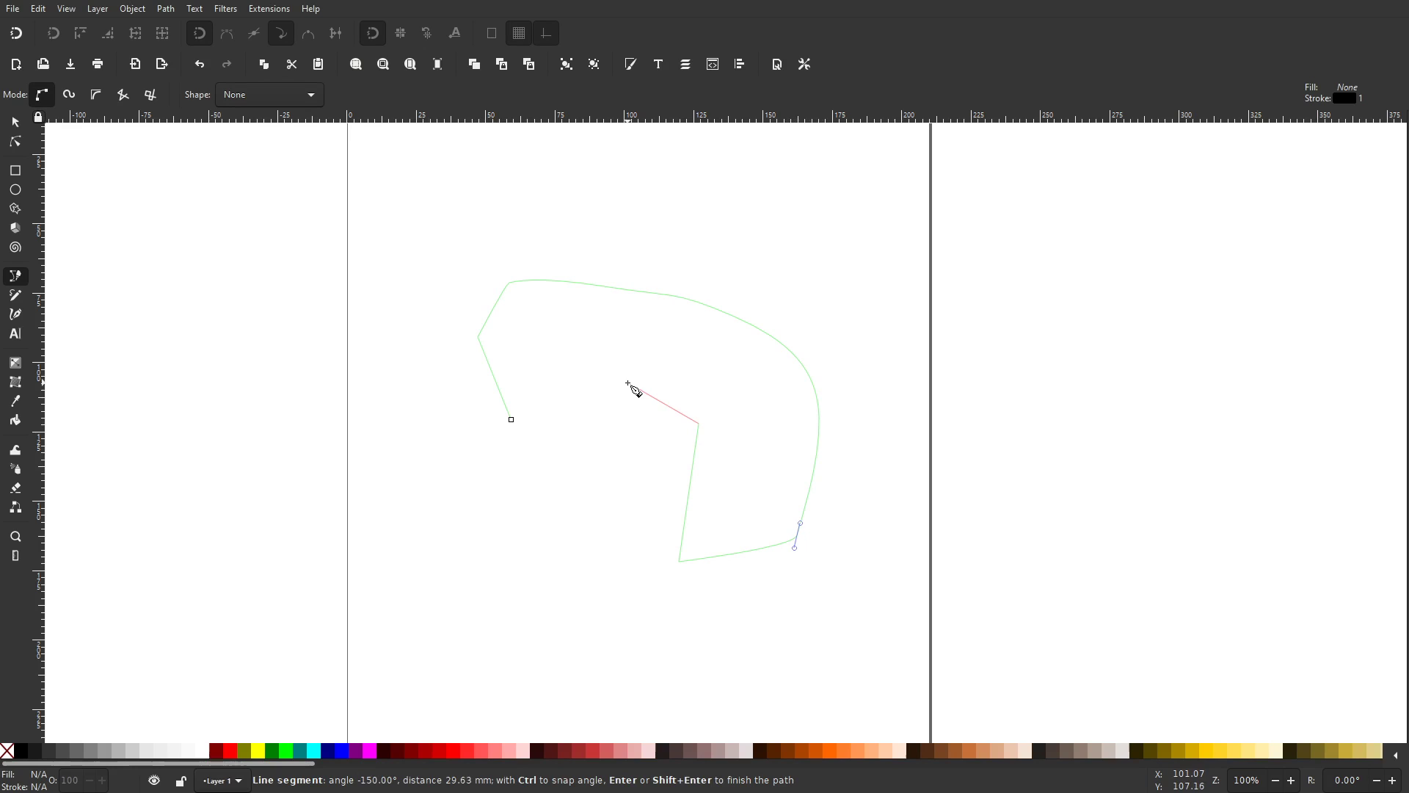
click(628, 383)
click(628, 506)
drag(511, 527, 510, 522)
click(511, 419)
scroll(569, 477, right, 1)
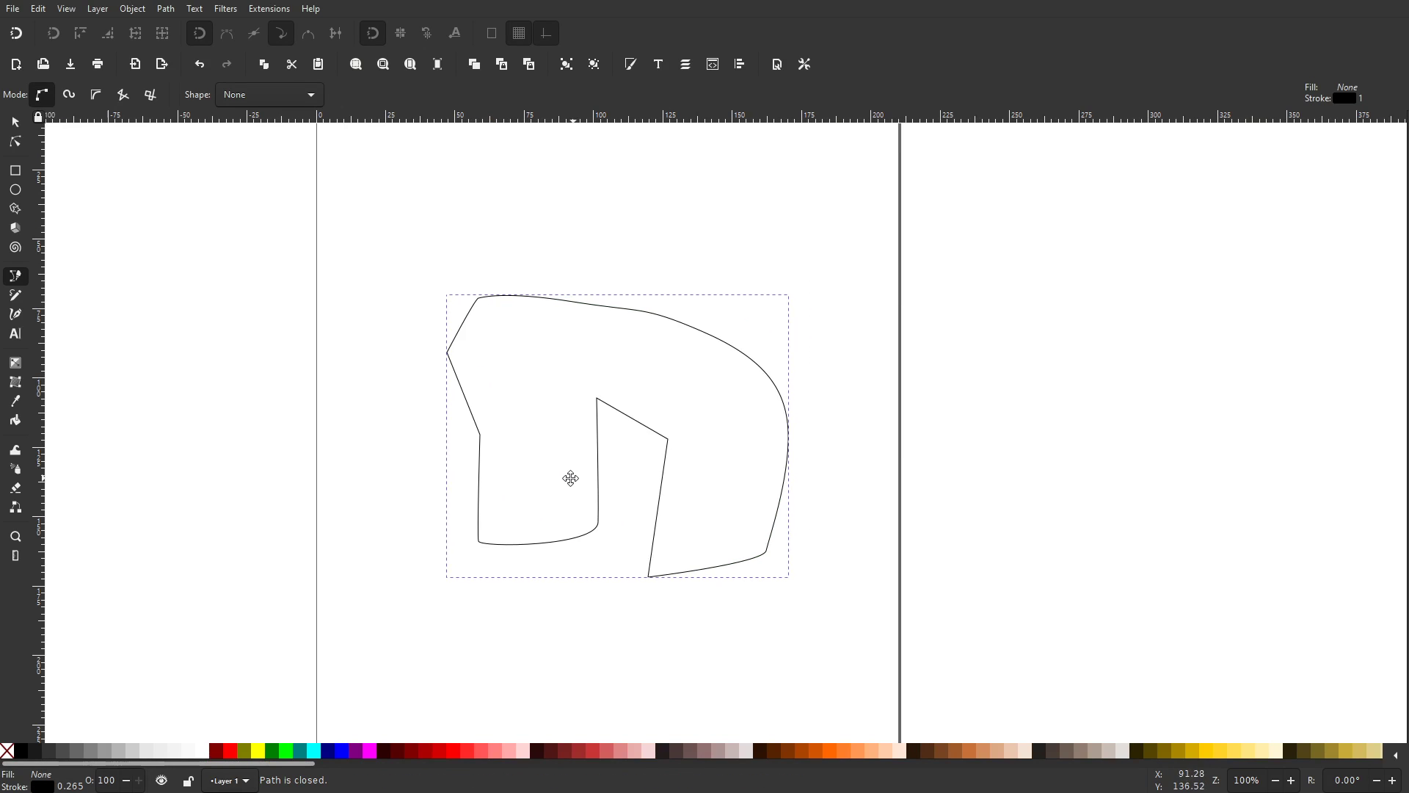
key(Delete)
- Draw a Spiro-mode path of curved nodes ending in a big loop
click(432, 313)
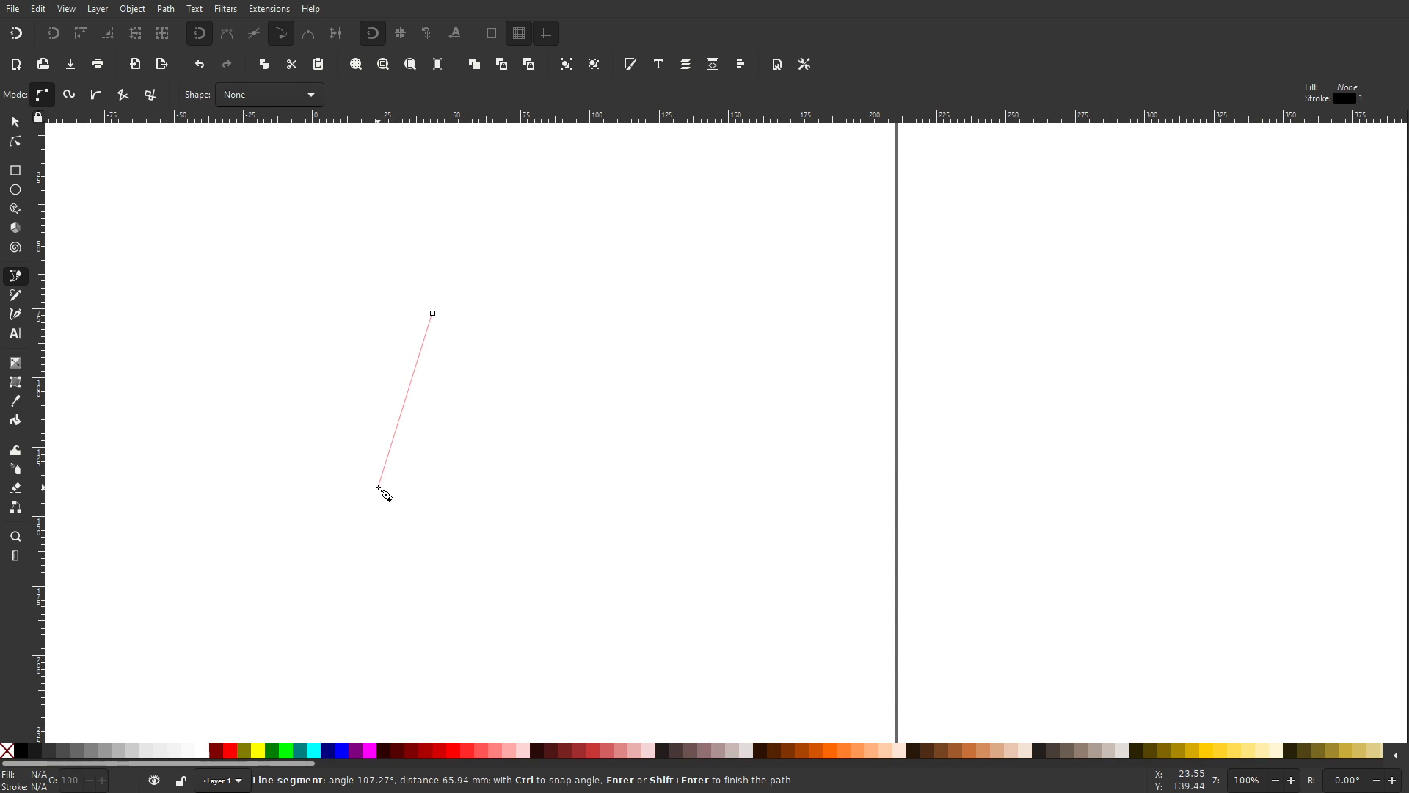
drag(651, 320, 724, 420)
drag(649, 511, 587, 496)
click(526, 534)
click(529, 629)
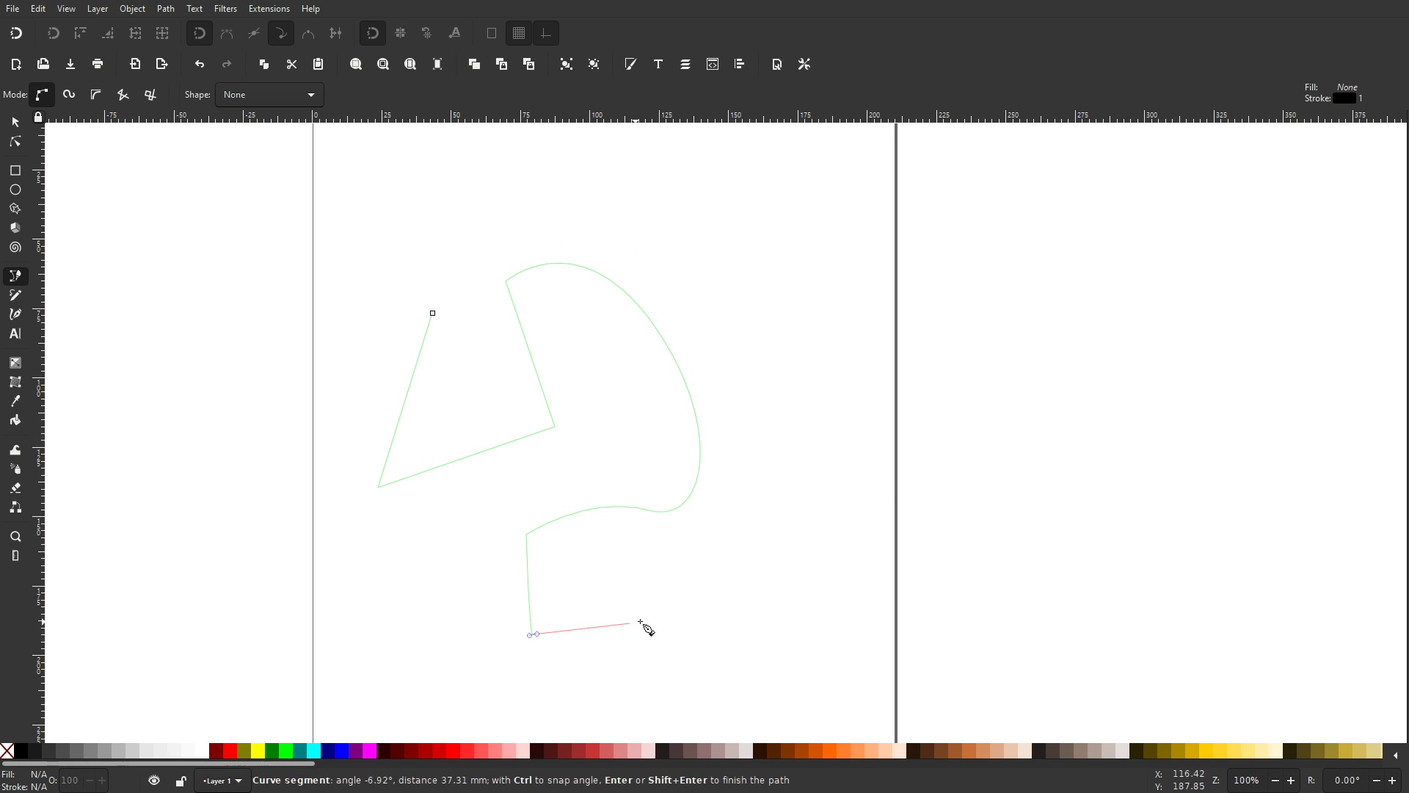
click(694, 566)
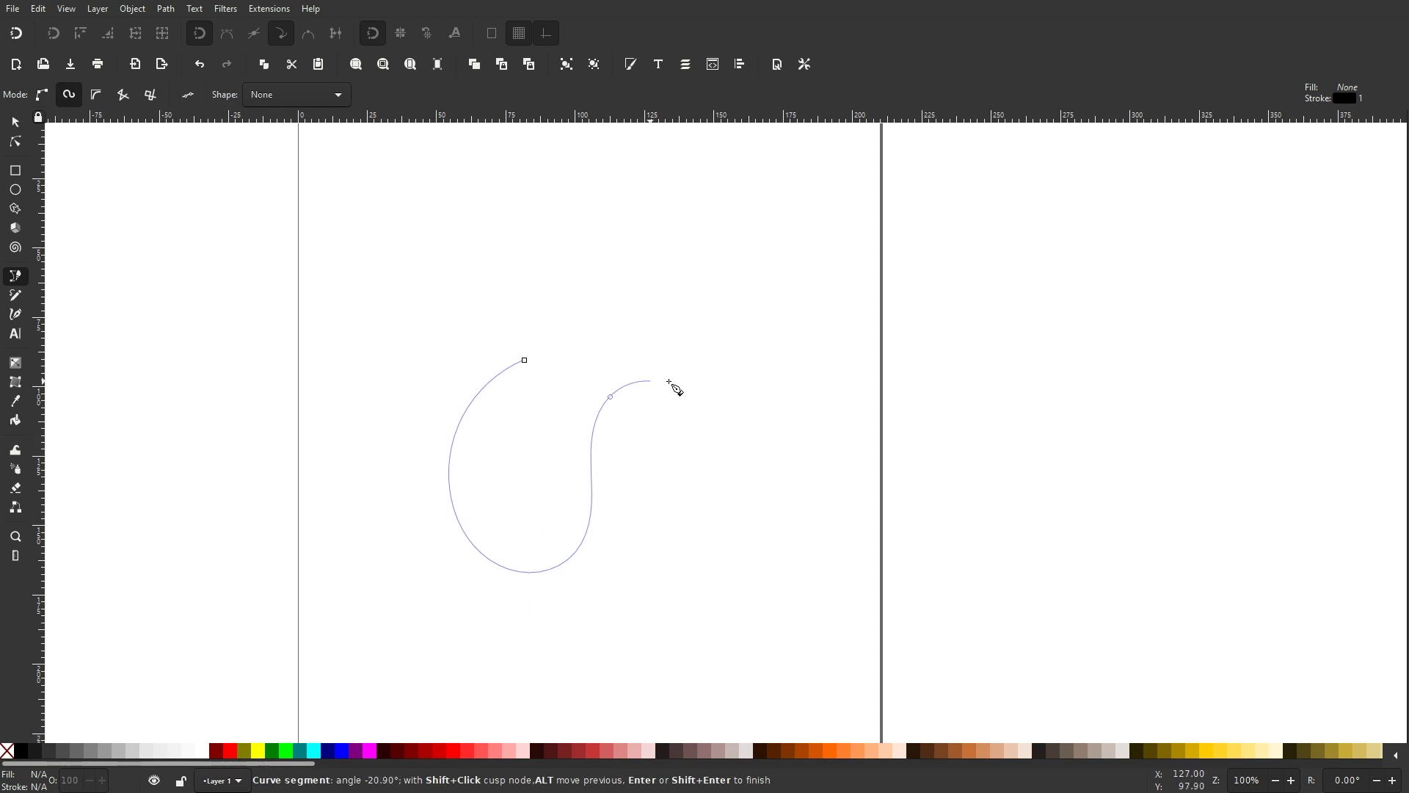
click(791, 556)
click(663, 537)
click(719, 430)
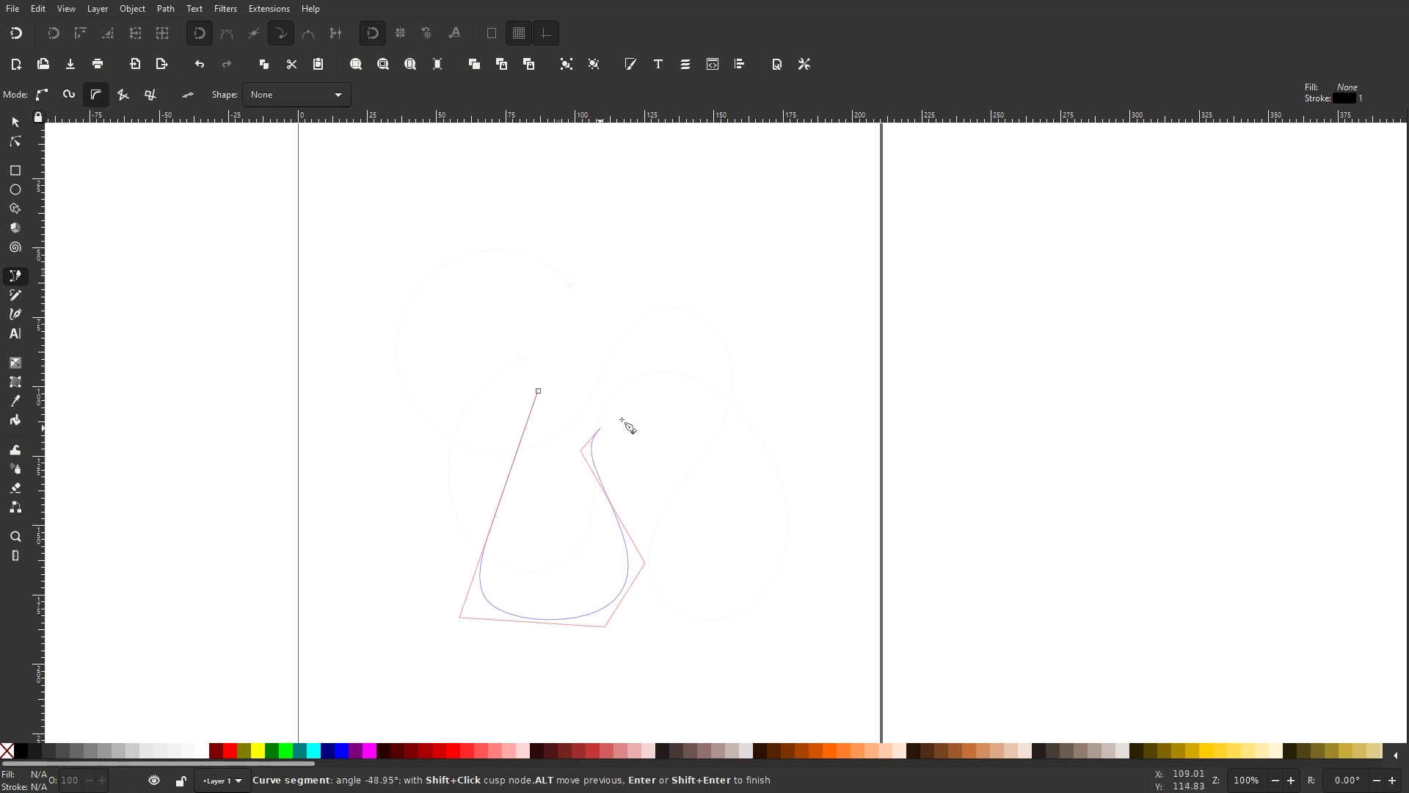
- Draw a B-spline path through five control nodes
click(683, 422)
click(762, 380)
click(747, 295)
click(627, 273)
click(510, 227)
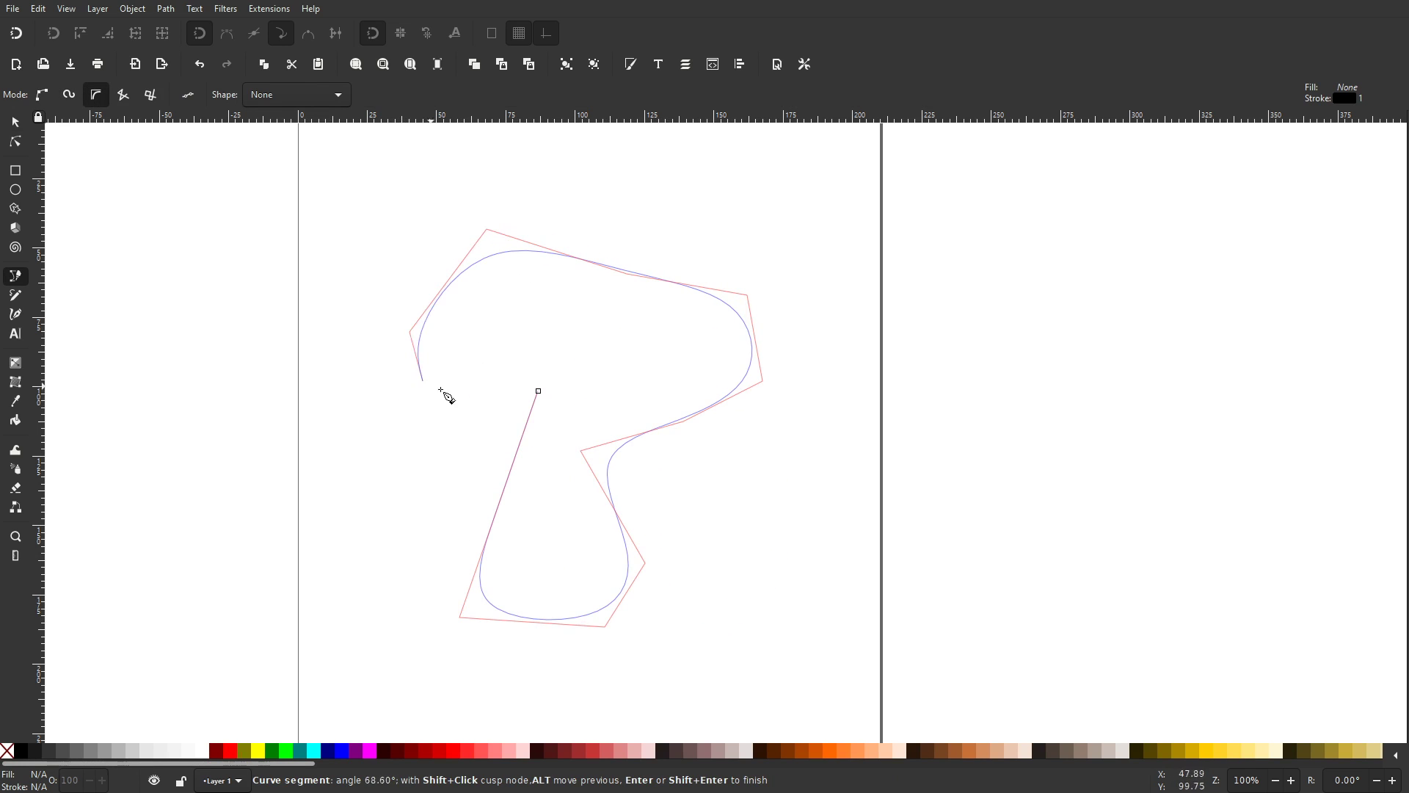
- Draw a right-angle Paraxial path winding into a rectangular spiral
click(447, 393)
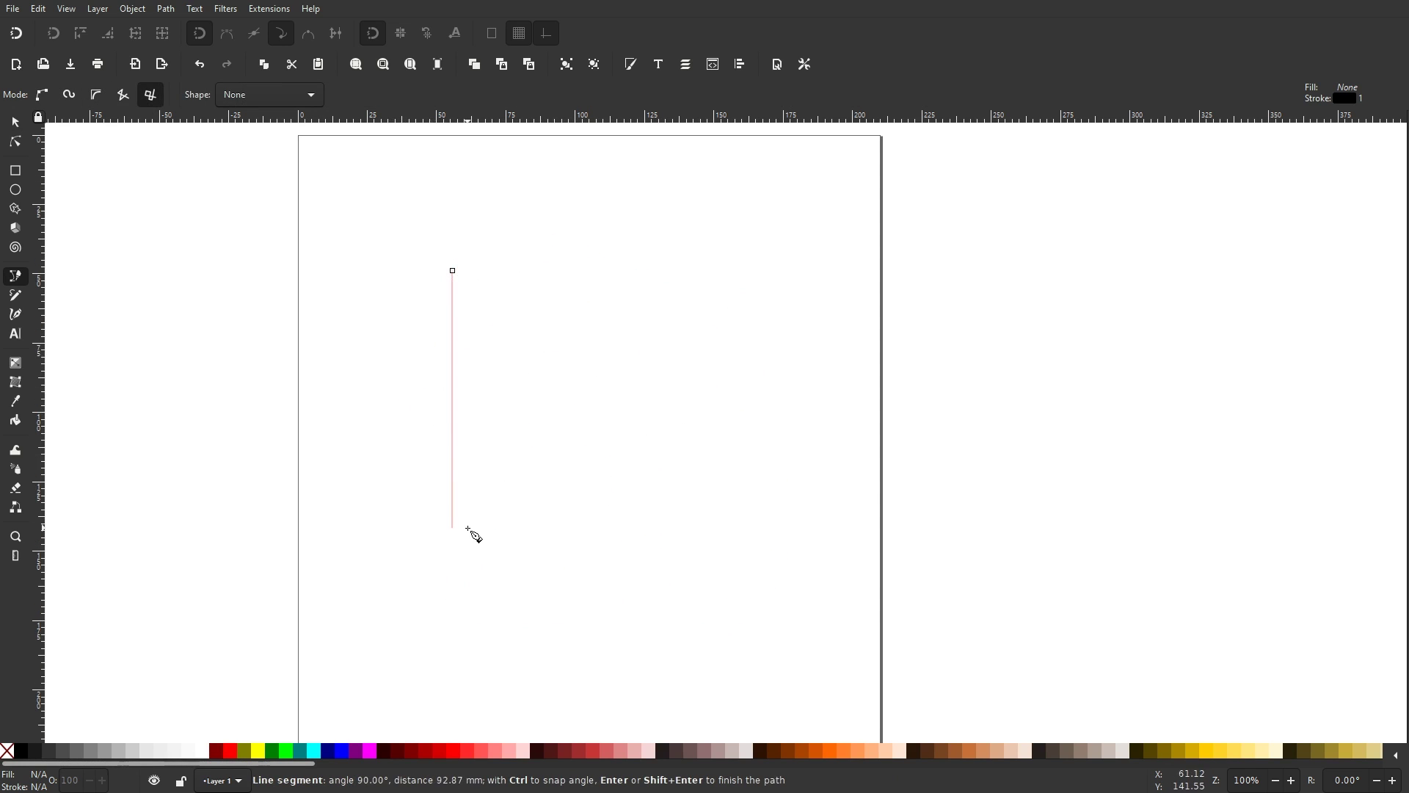
click(467, 528)
click(659, 528)
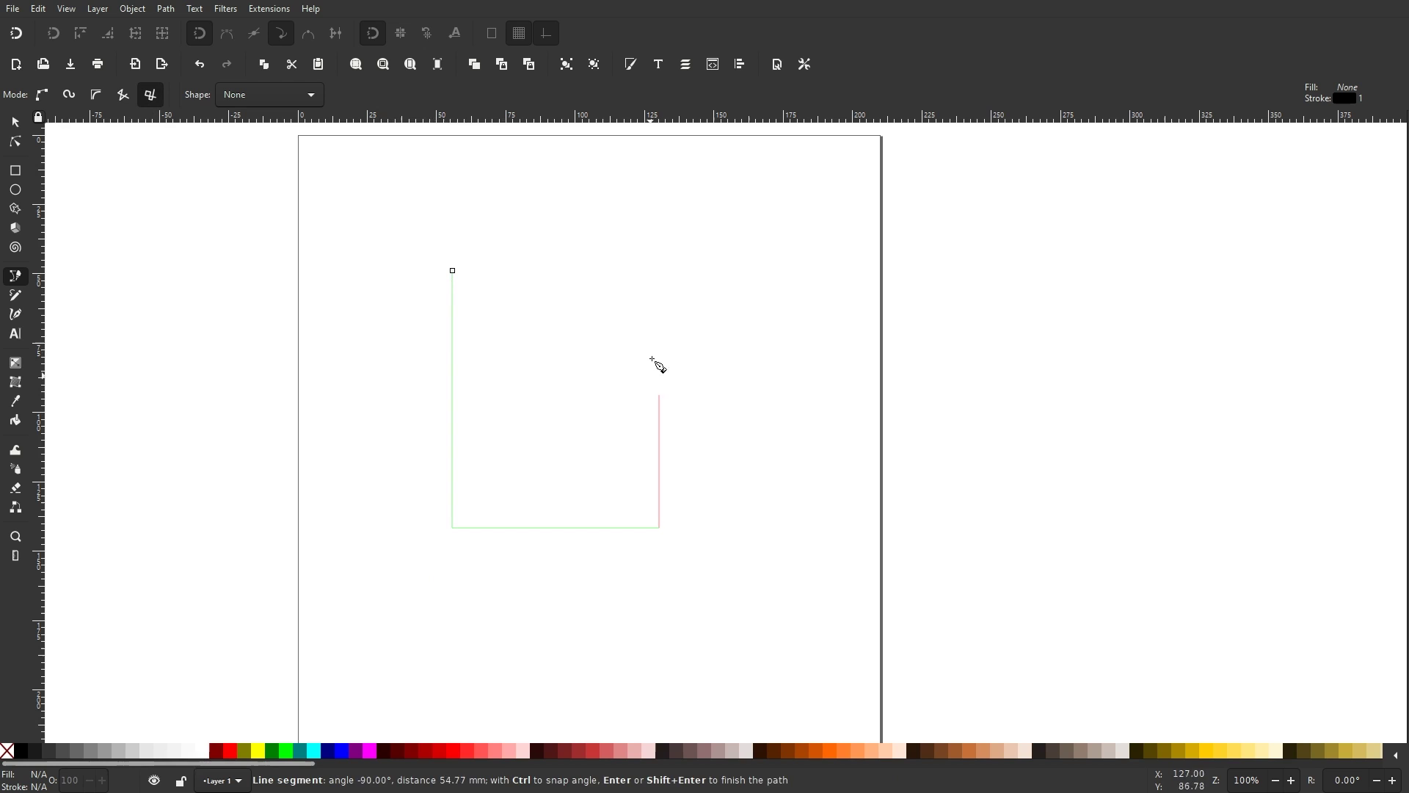
click(660, 335)
click(369, 335)
click(369, 606)
click(571, 607)
click(572, 418)
click(705, 418)
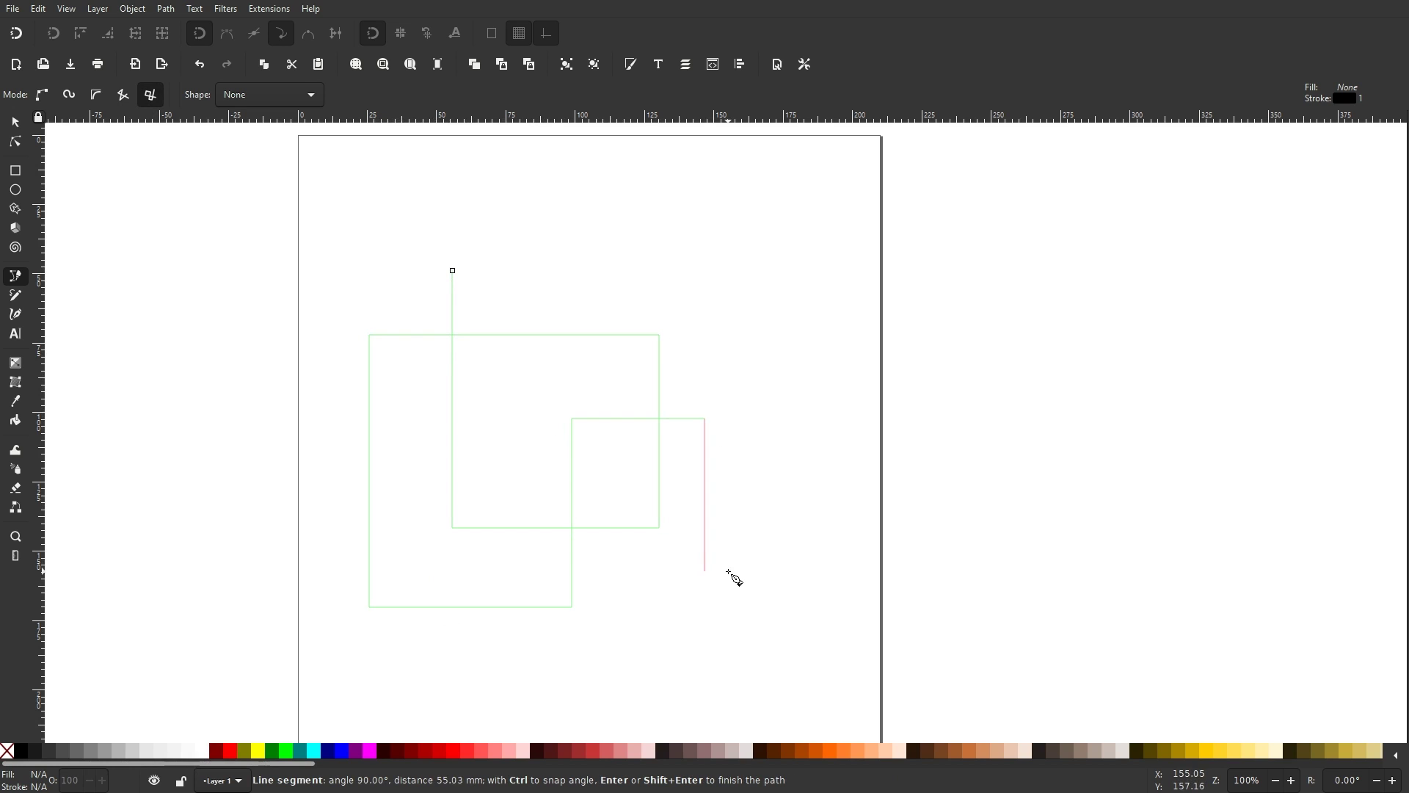
click(705, 570)
click(769, 571)
click(768, 295)
click(585, 295)
click(586, 387)
click(495, 389)
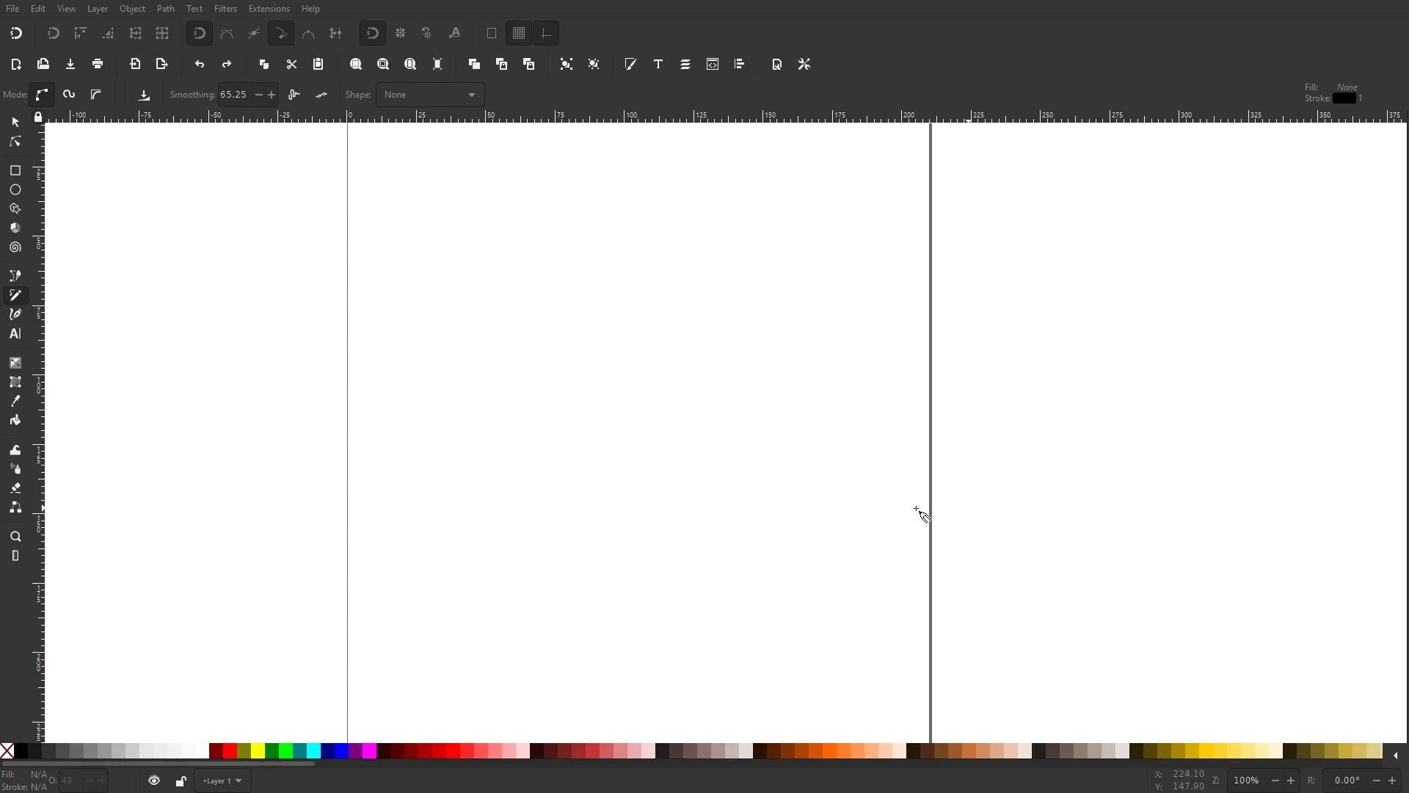
- Draw a freehand loop and undo it, then draw and undo a Spiro-smoothed loop
drag(581, 263, 544, 242)
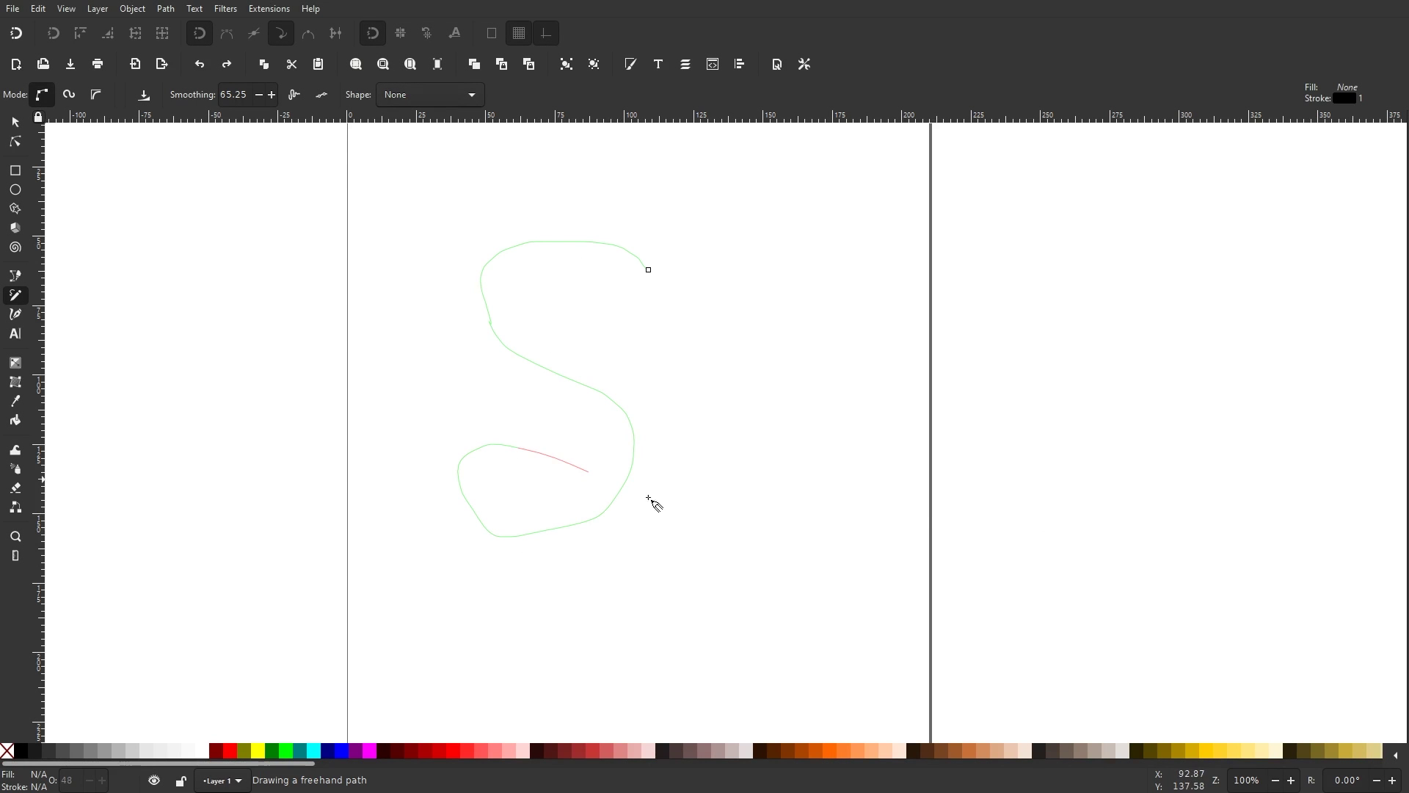
mouse_move(646, 292)
mouse_down()
mouse_move(648, 271)
mouse_move(463, 349)
mouse_move(538, 492)
mouse_up()
key(ctrl+z)
click(71, 96)
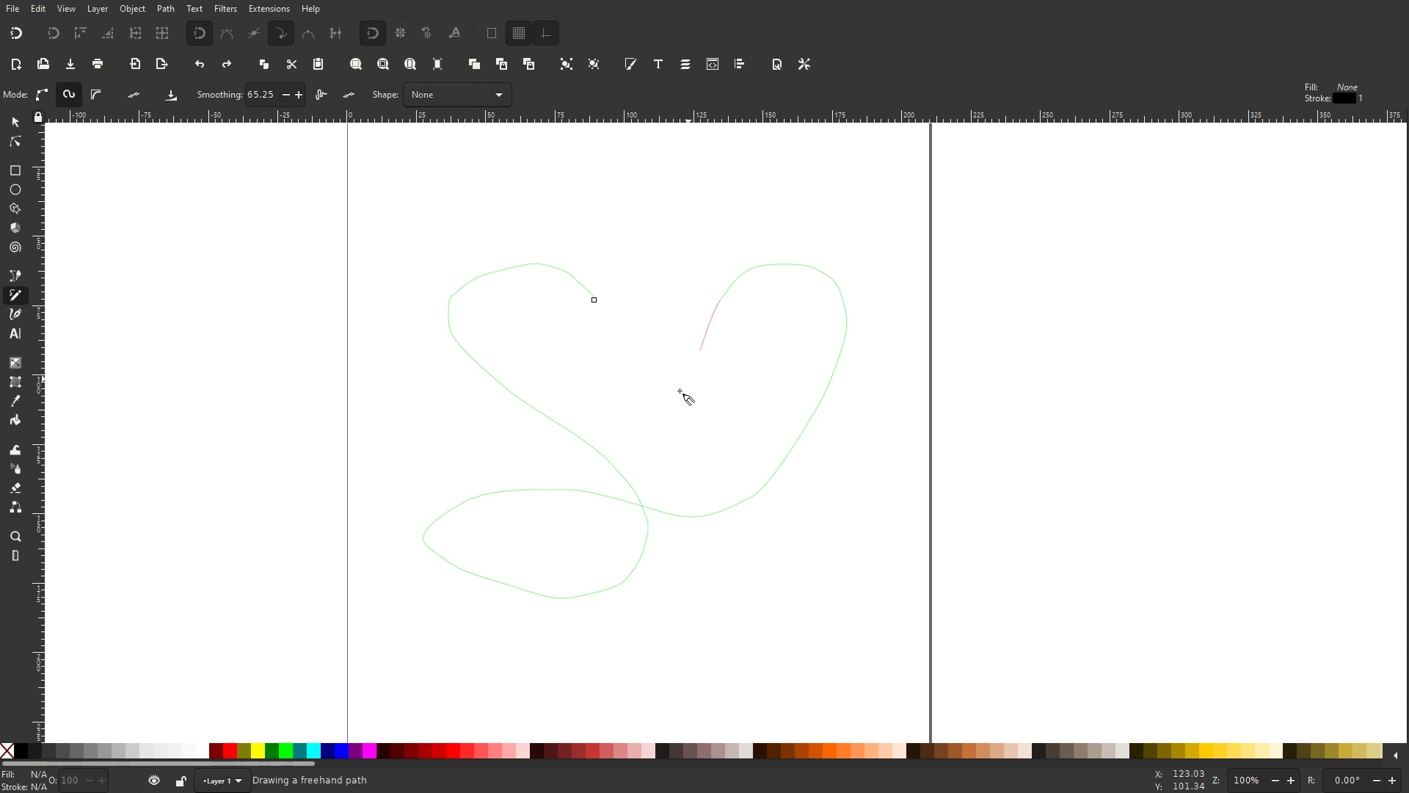
drag(681, 394, 596, 301)
scroll(705, 541, down, 4)
scroll(629, 450, up, 3)
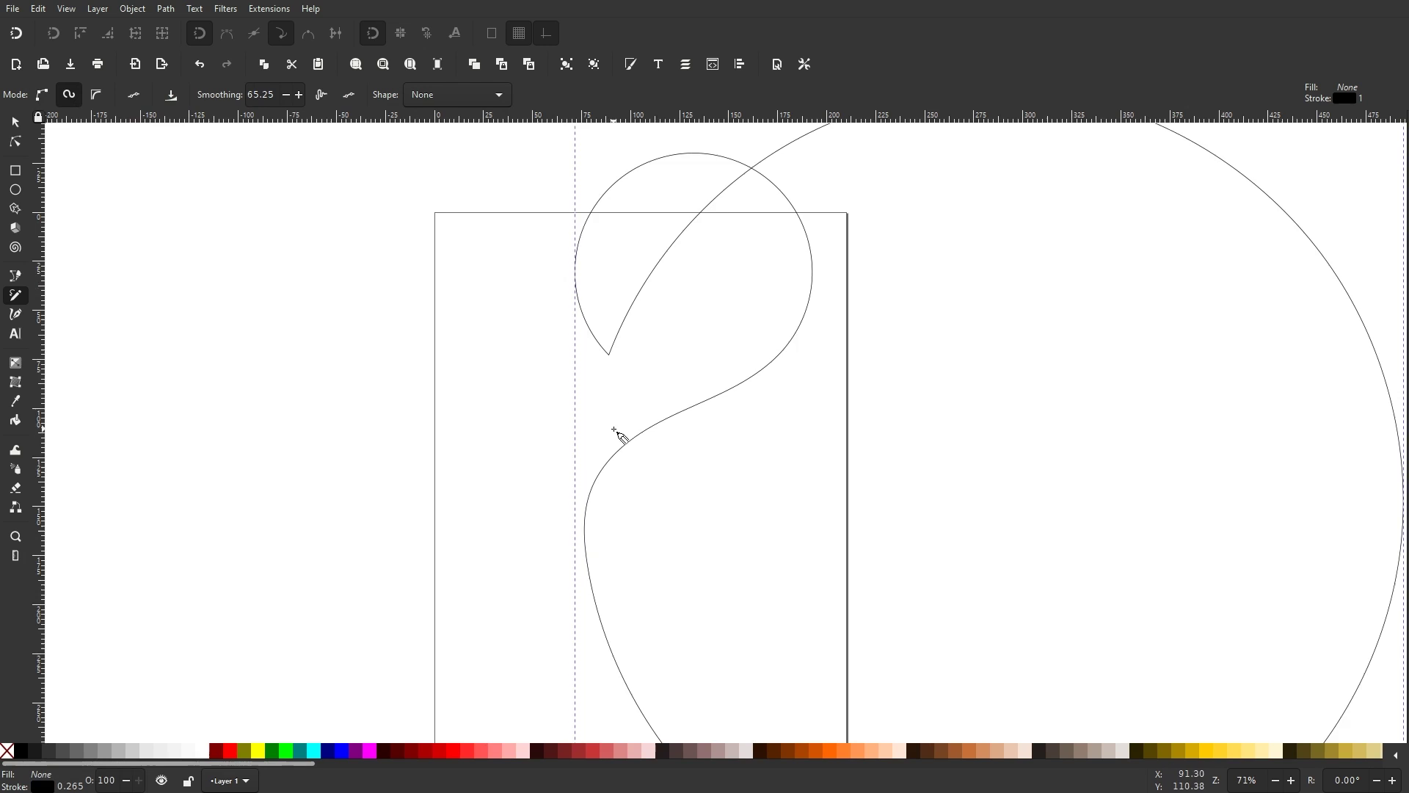
key(ctrl+z)
scroll(610, 425, up, 2)
- With B-Spline smoothing, draw closed freehand loops and undo each one
click(97, 96)
drag(579, 244, 460, 258)
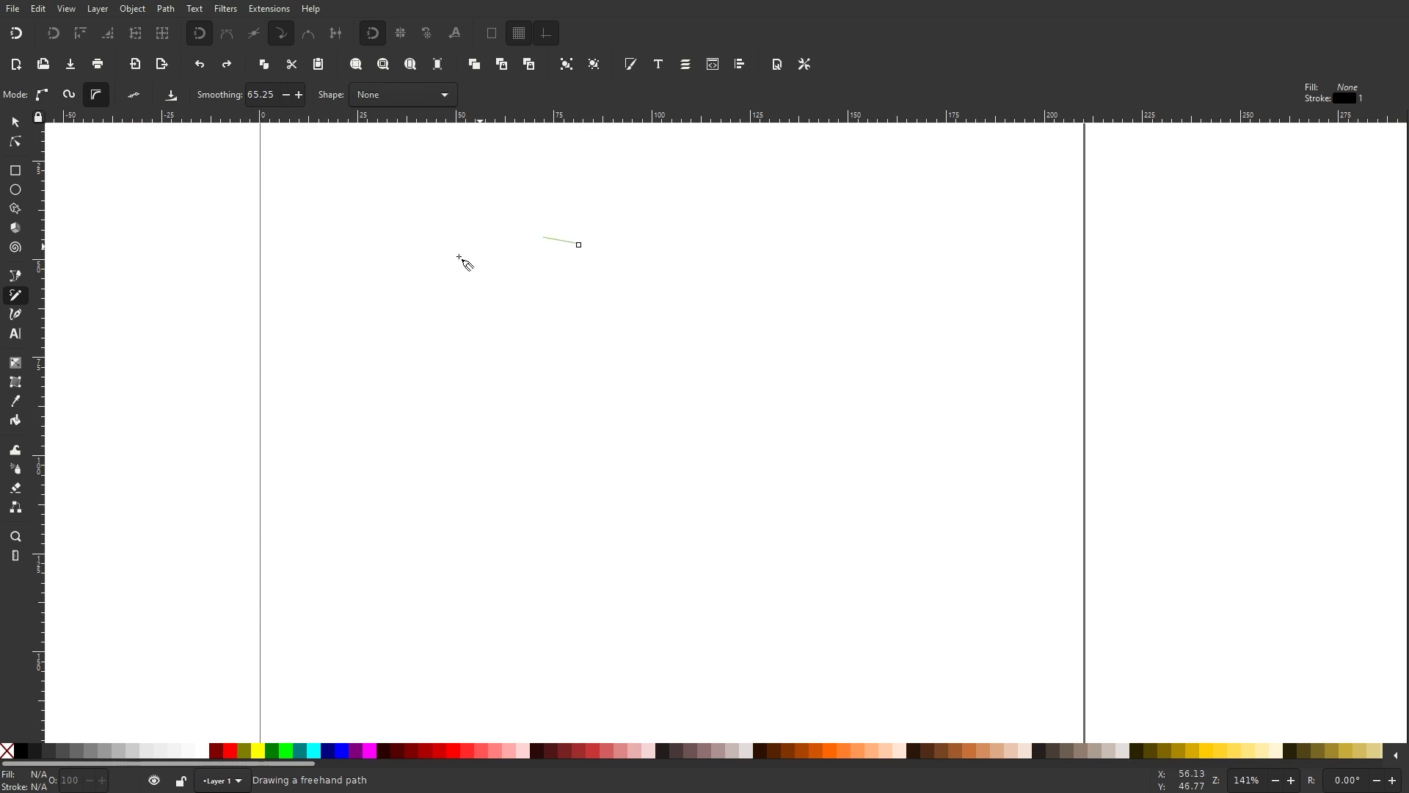
mouse_move(575, 245)
mouse_down()
mouse_move(578, 262)
mouse_move(576, 250)
mouse_up()
key(ctrl+z)
mouse_move(399, 423)
mouse_down()
mouse_move(664, 293)
mouse_move(796, 648)
mouse_move(547, 499)
mouse_up()
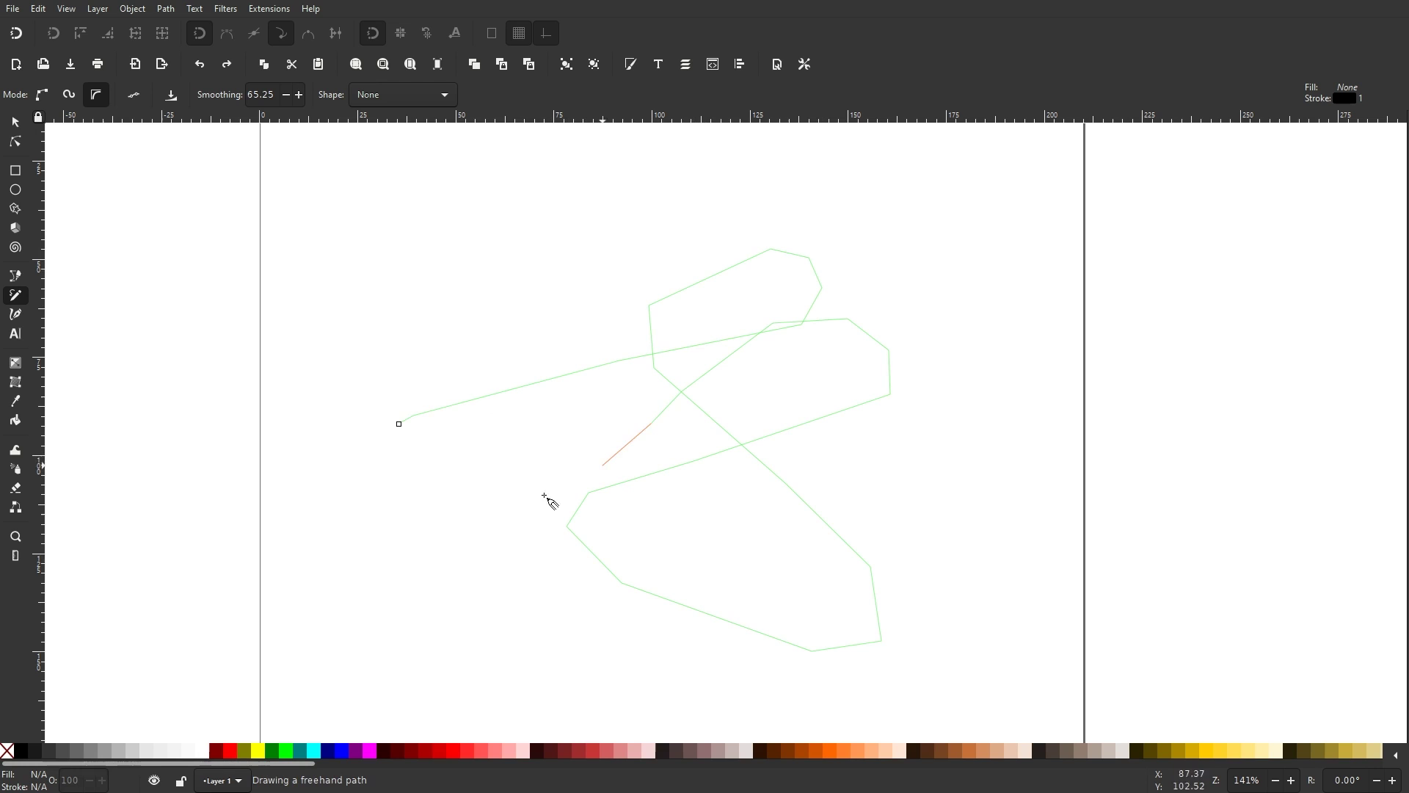
drag(399, 424, 400, 425)
key(ctrl+z)
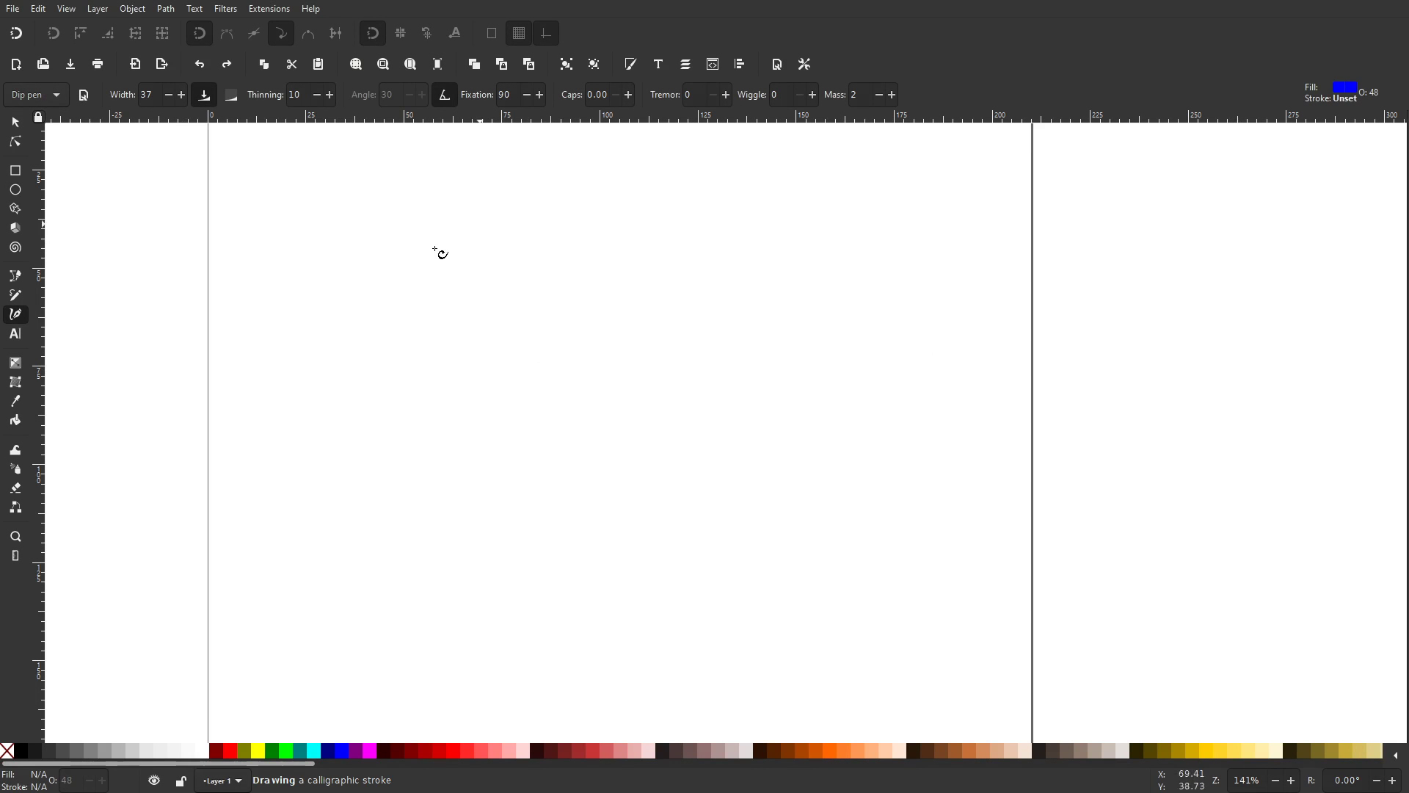
- Practise several blue dip-pen strokes, including figure-eights, undoing each one so the page stays clear
mouse_move(629, 237)
mouse_down()
mouse_move(530, 591)
mouse_move(893, 462)
mouse_move(781, 349)
mouse_up()
key(ctrl+z)
mouse_move(481, 333)
mouse_down()
mouse_move(717, 244)
mouse_move(425, 551)
mouse_move(865, 336)
mouse_up()
key(ctrl+z)
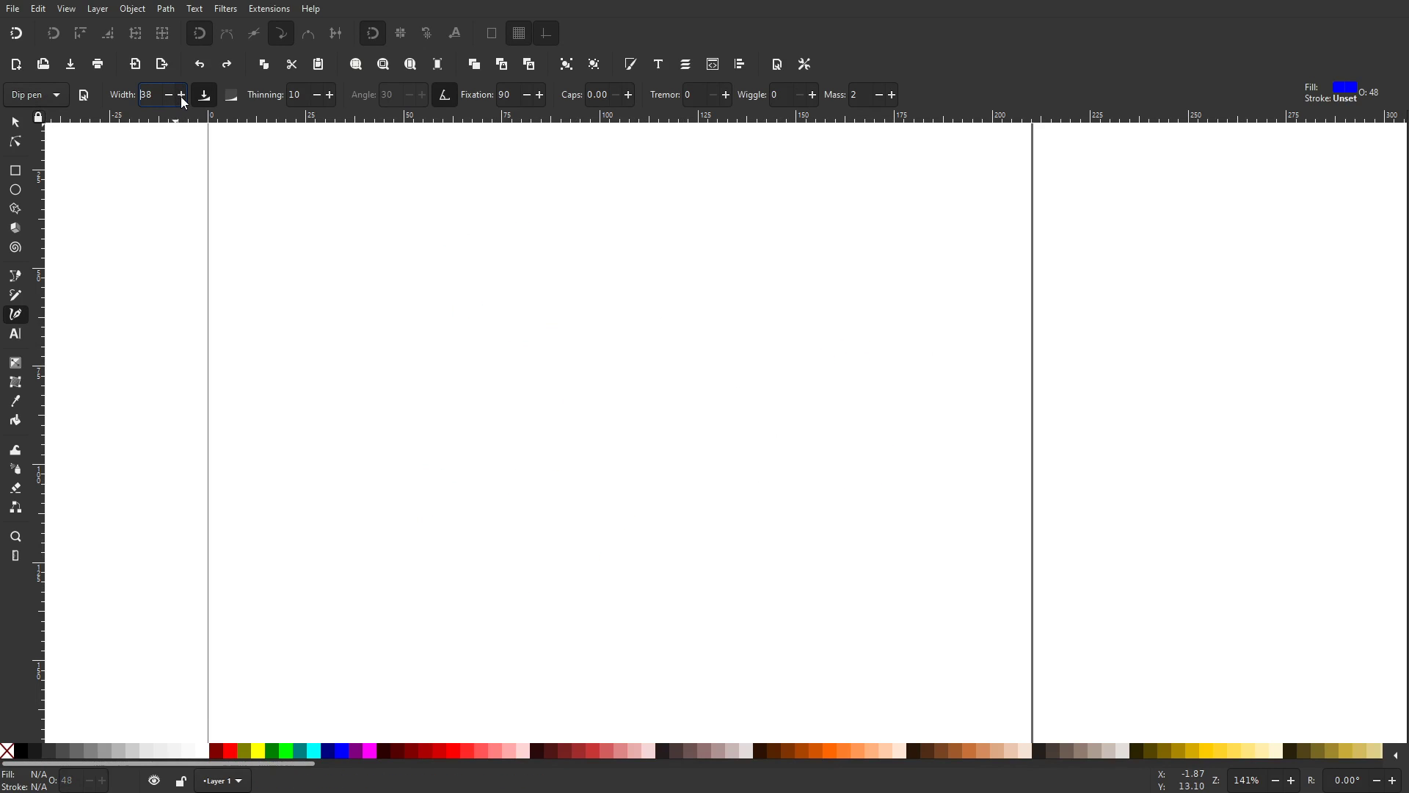
scroll(182, 97, up, 20)
mouse_move(432, 444)
mouse_down()
mouse_move(695, 299)
mouse_move(519, 557)
mouse_move(892, 405)
mouse_up()
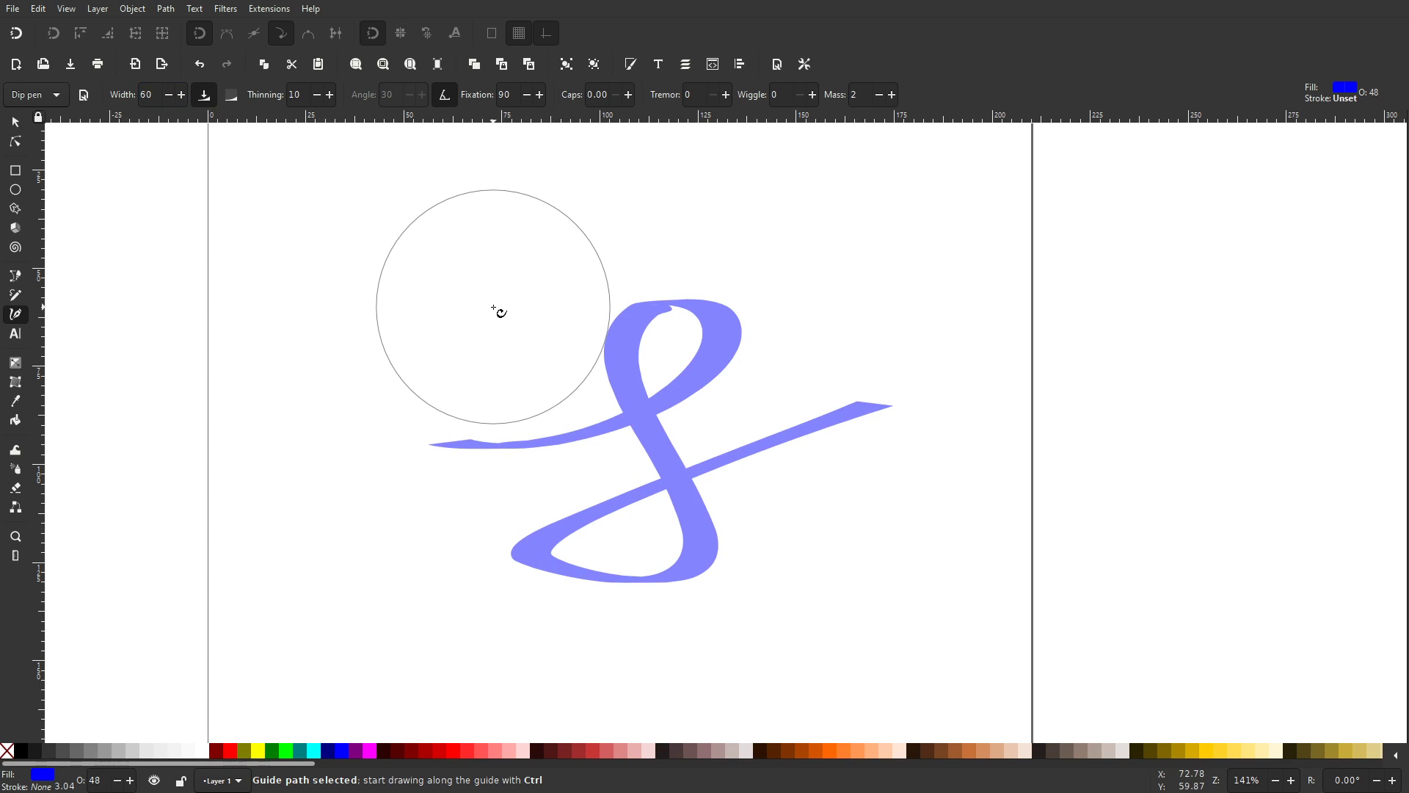
key(ctrl+z)
mouse_move(547, 257)
mouse_down()
mouse_move(566, 575)
mouse_move(466, 544)
mouse_move(710, 304)
mouse_move(493, 369)
mouse_move(1001, 497)
mouse_up()
key(ctrl+z)
mouse_move(497, 404)
mouse_down()
mouse_move(814, 272)
mouse_move(422, 520)
mouse_move(909, 369)
mouse_up()
key(ctrl+z)
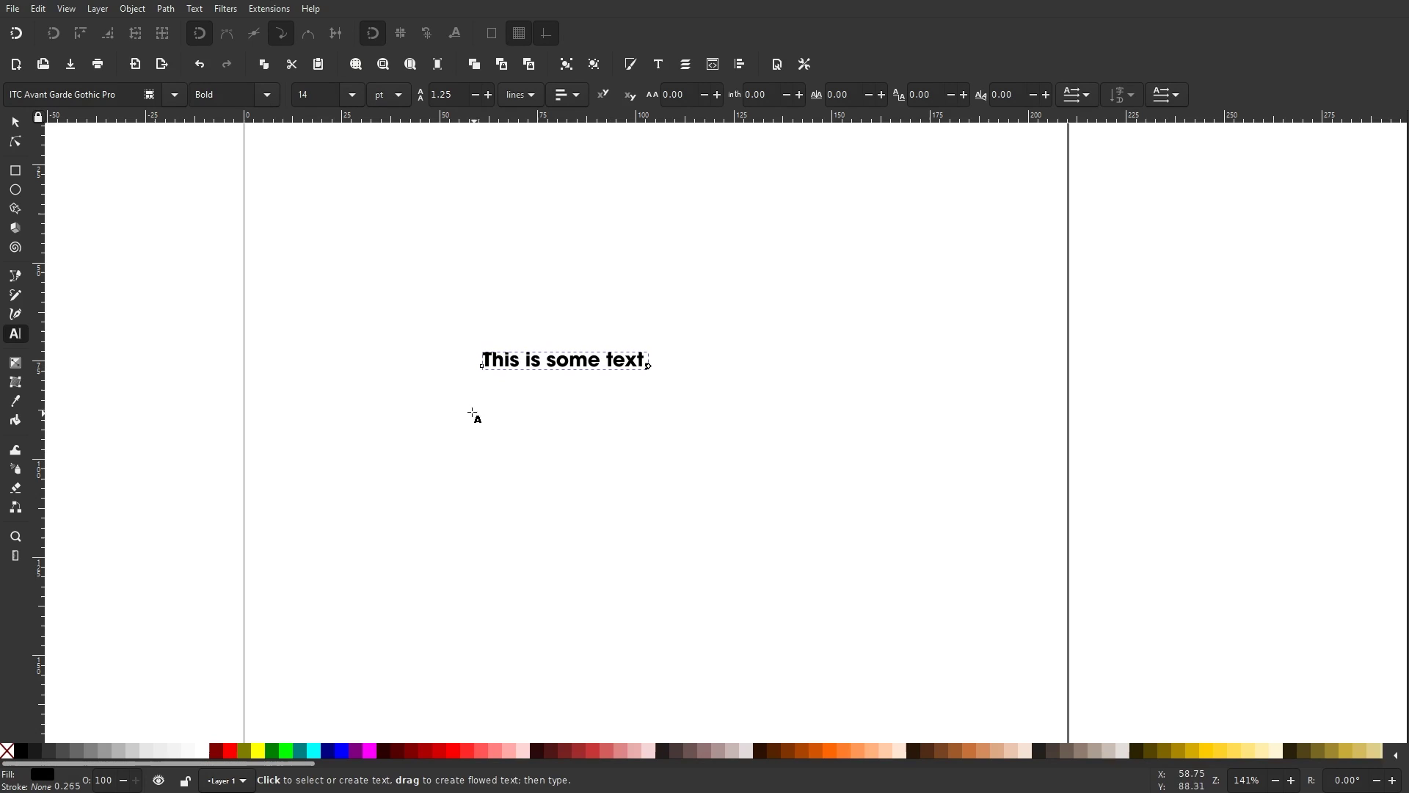
- Create a narrow flowed-text column of repeated 'This is some text.' and move it upper left
drag(456, 403, 758, 641)
text(This is some text.)
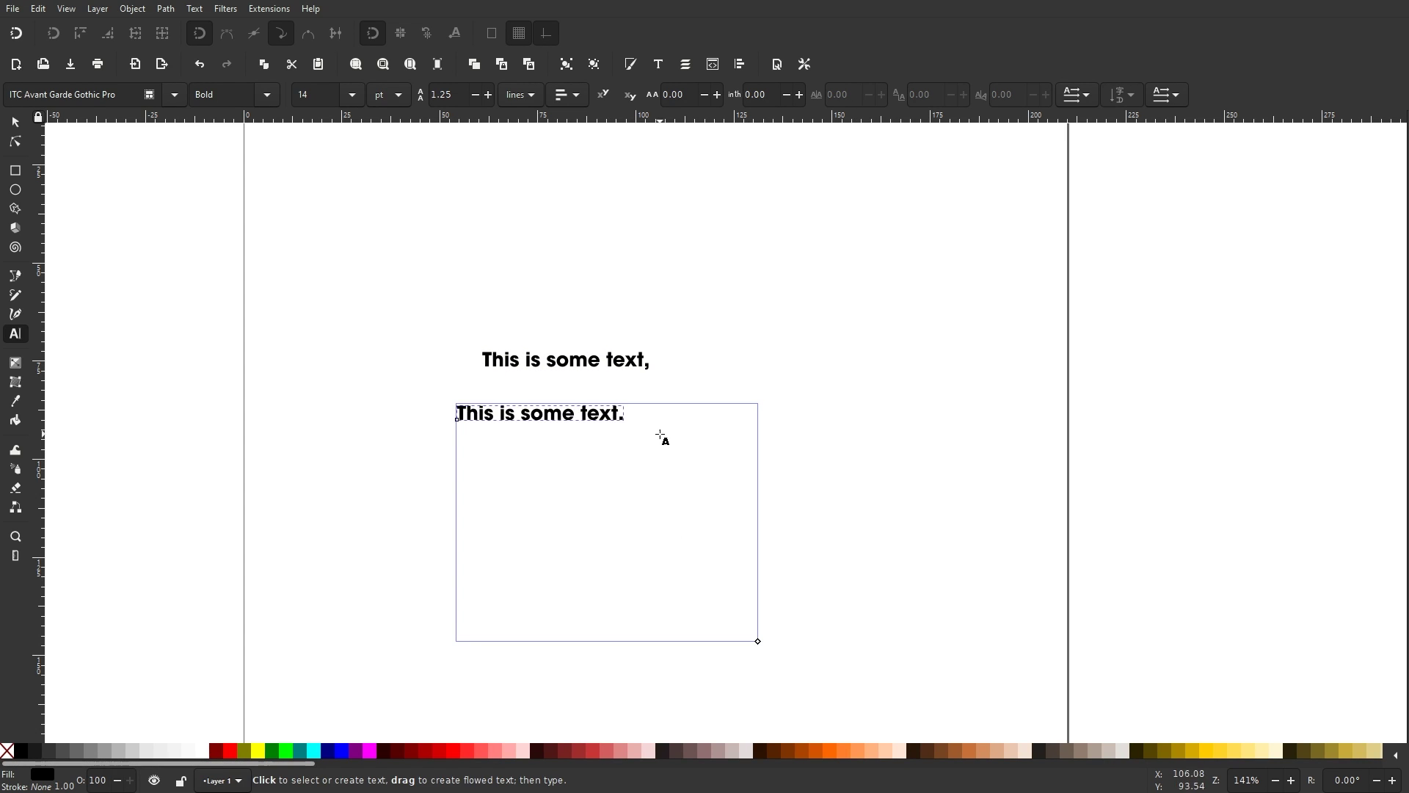
key(ctrl+a)
click(423, 410)
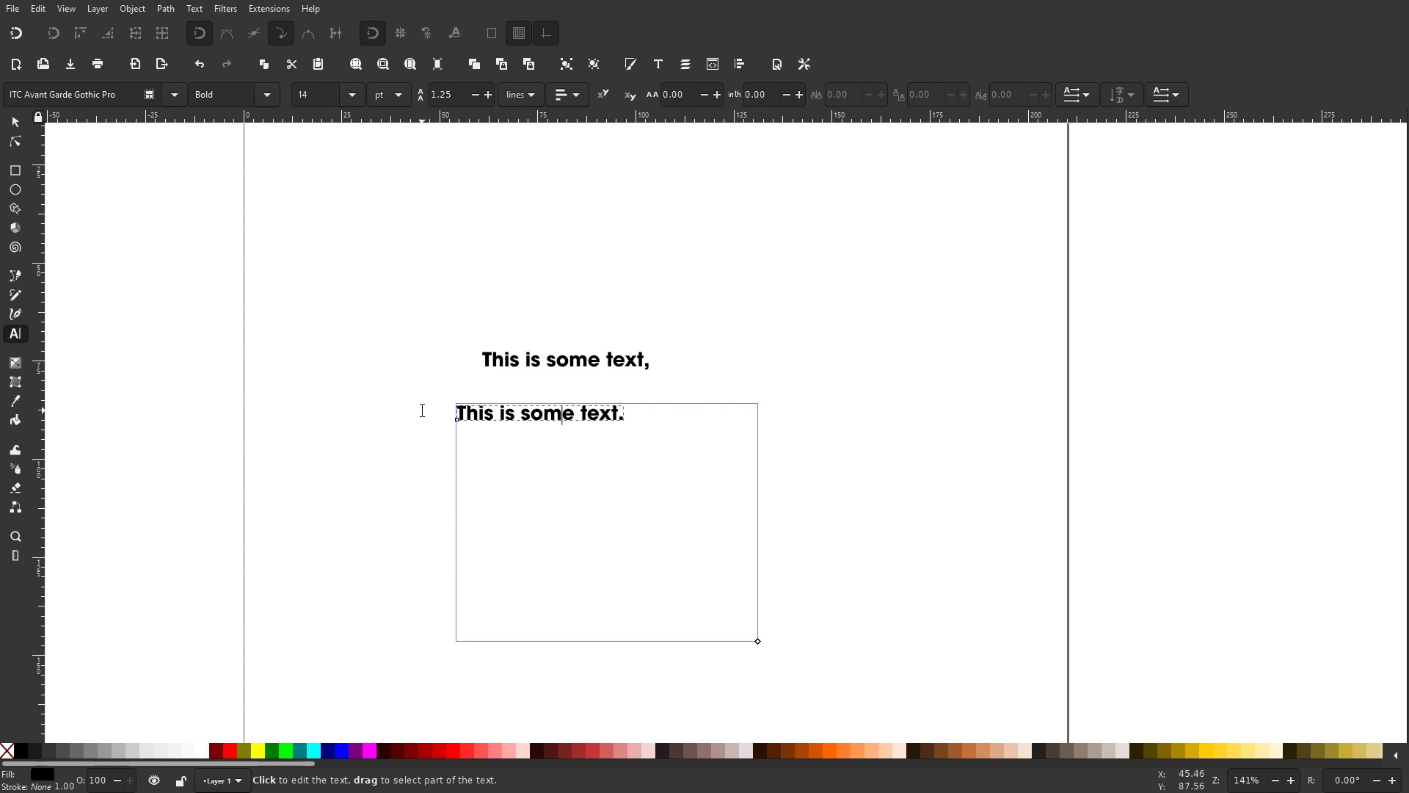
key(ctrl+v)
key(ctrl+v)
key(ctrl+v)
key(ctrl+v)
key(ctrl+v)
key(ctrl+v)
key(ctrl+v)
key(ctrl+v)
key(ctrl+v)
key(ctrl+v)
key(ctrl+v)
key(ctrl+v)
key(ctrl+v)
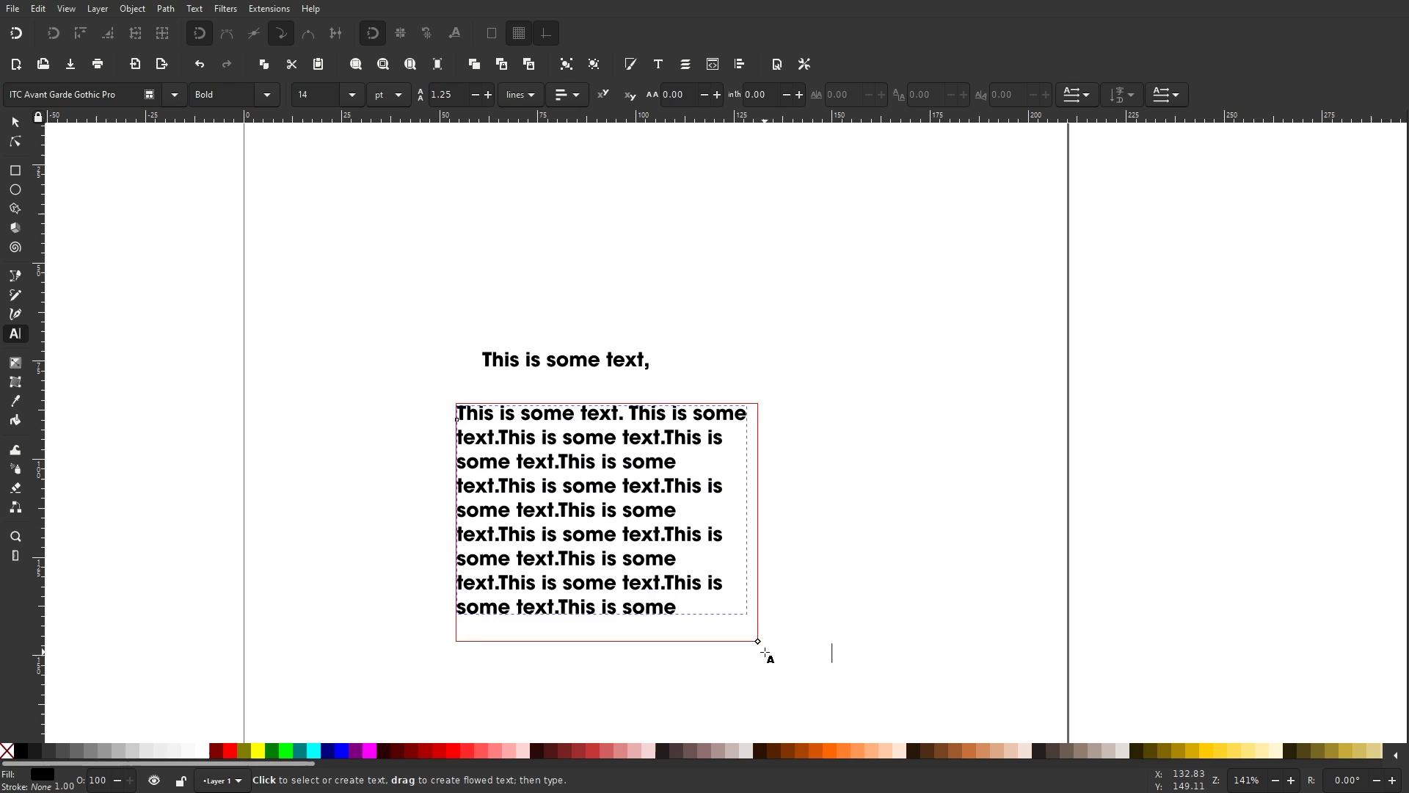
drag(759, 641, 565, 645)
key(F1)
drag(485, 441, 322, 224)
drag(576, 368, 604, 412)
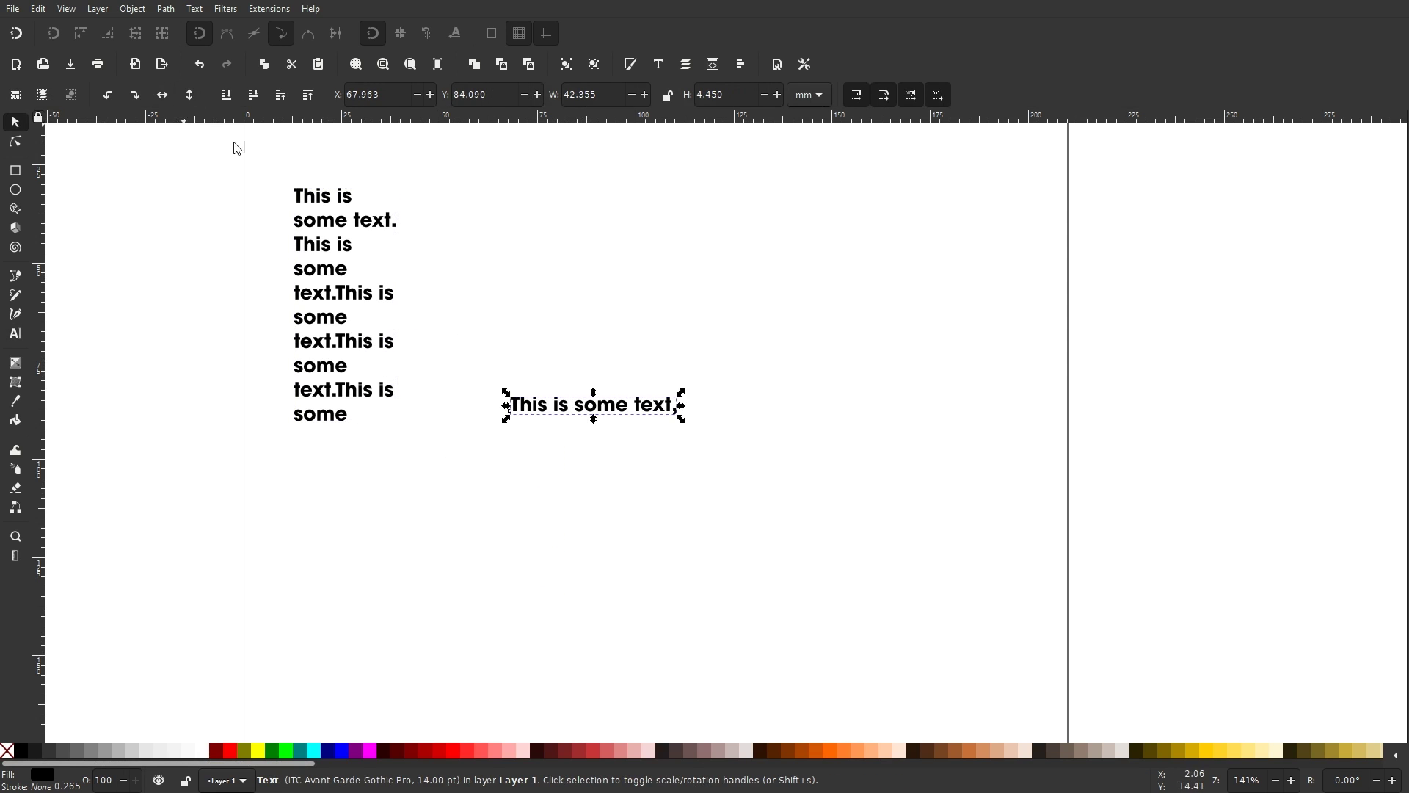
- Set the other text line's font to Alef at size 28
key(t)
click(174, 94)
click(53, 280)
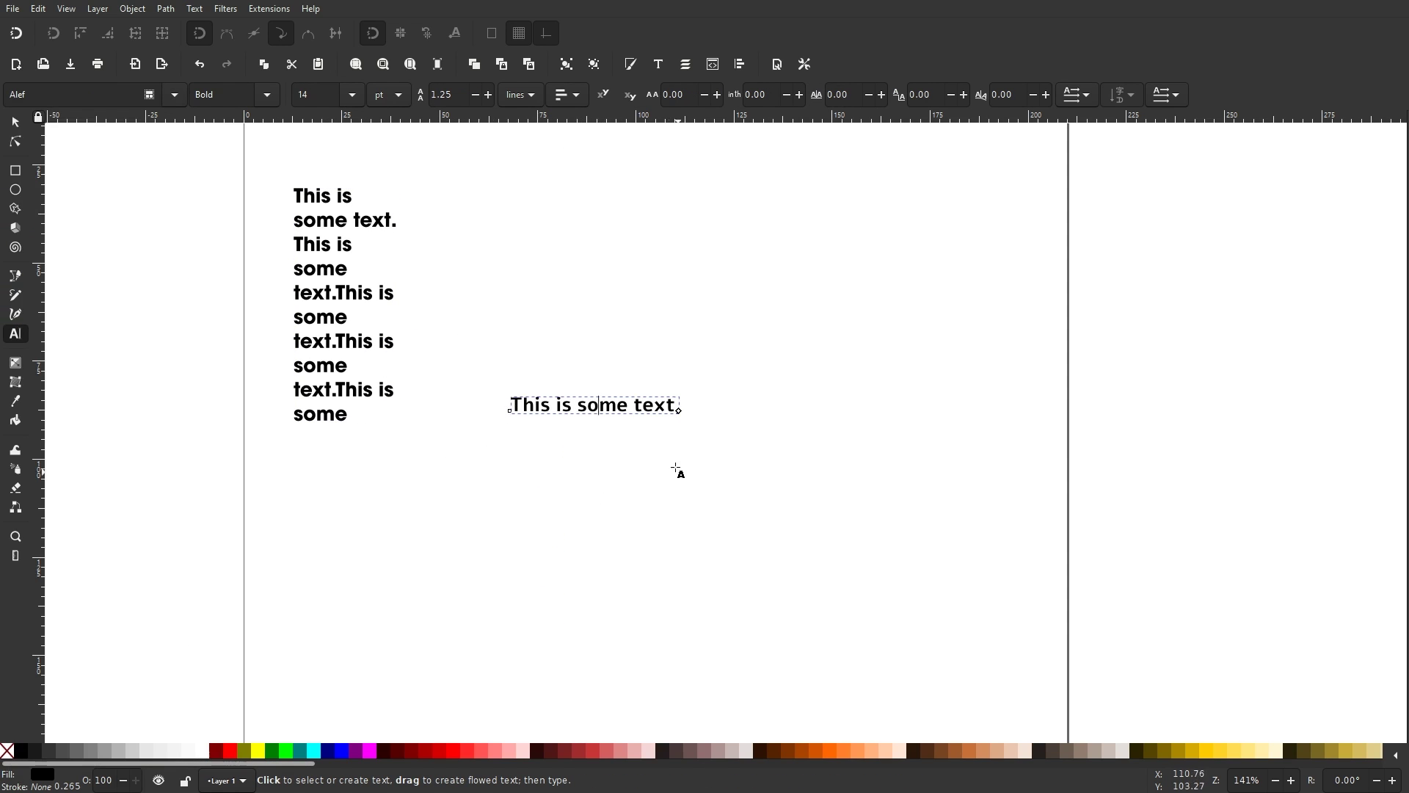
scroll(625, 413, up, 3)
click(352, 94)
click(340, 400)
scroll(341, 411, down, 1)
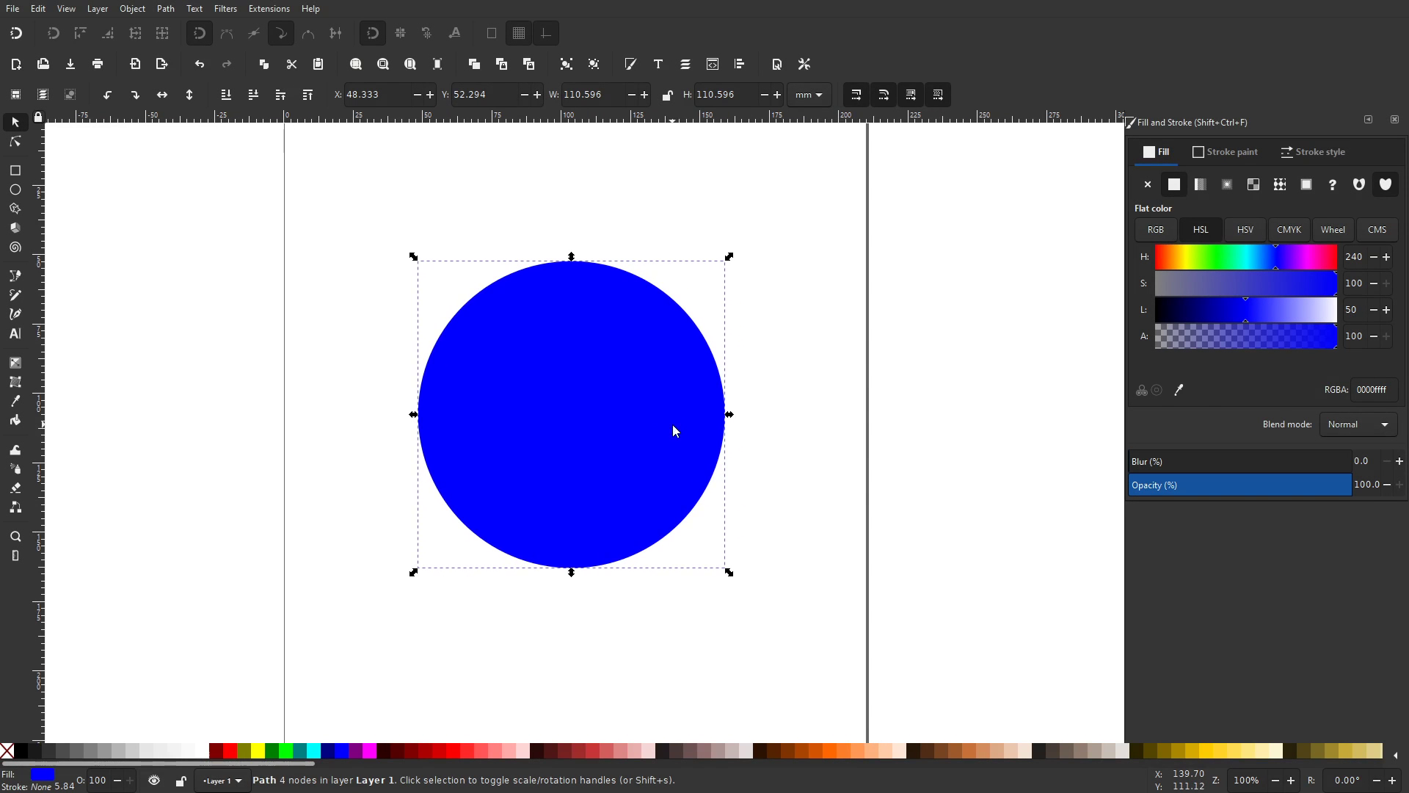
- Give the blue circle a linear gradient ending in opaque green, running lower left to upper right
key(g)
click(1201, 185)
click(725, 414)
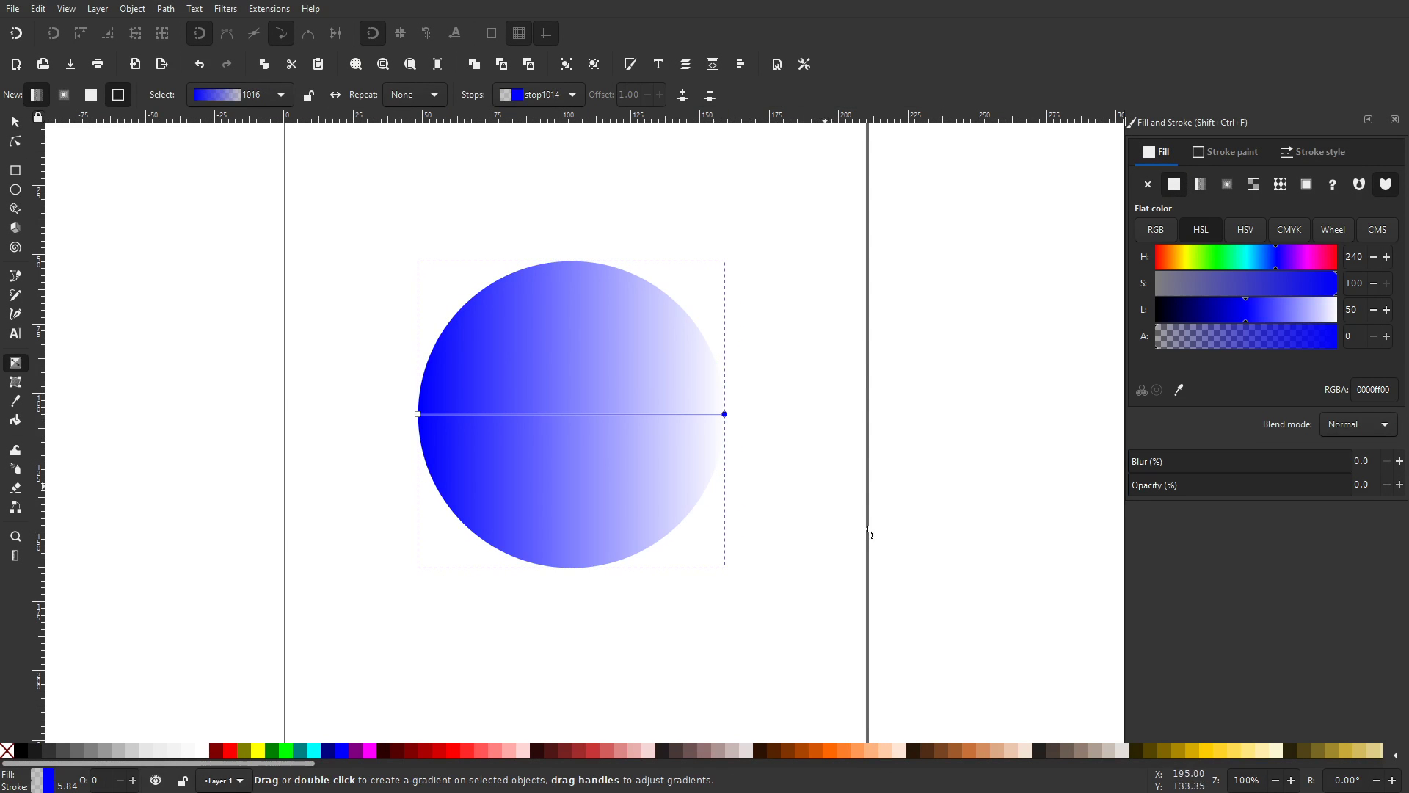
click(286, 750)
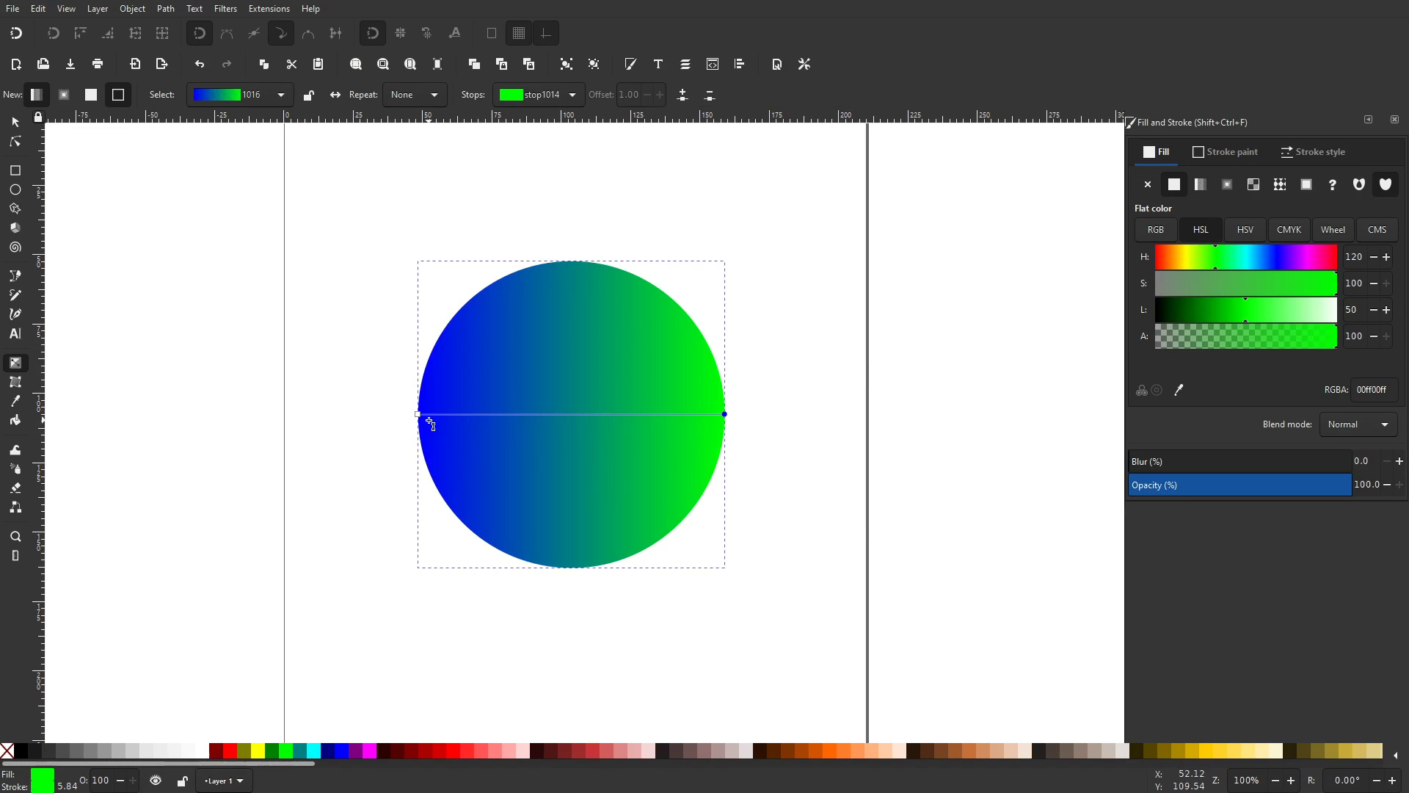
drag(420, 425, 422, 527)
drag(725, 416, 721, 319)
- Add a red middle stop, run the gradient horizontally, and switch it to radial
double_click(570, 422)
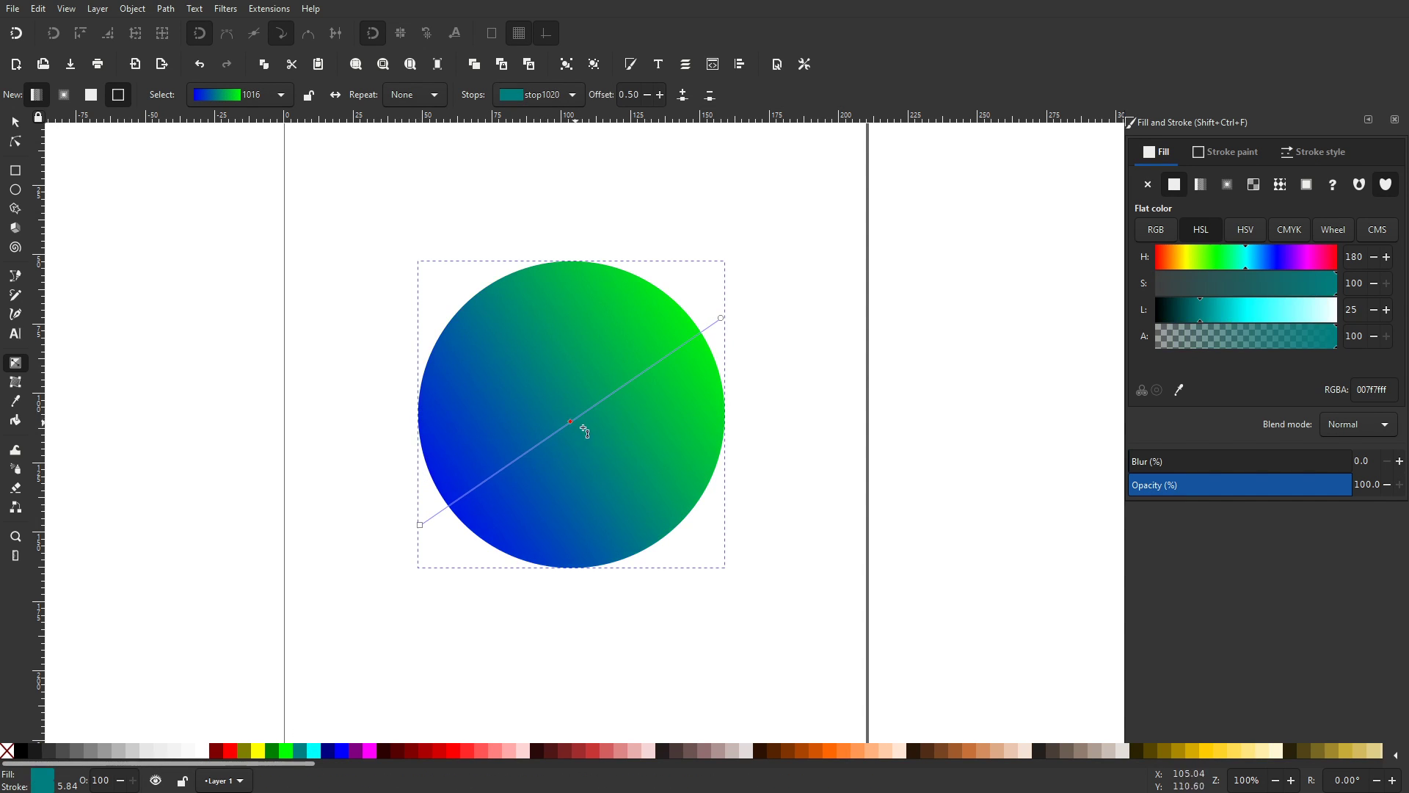
click(452, 751)
double_click(646, 369)
drag(646, 370, 611, 394)
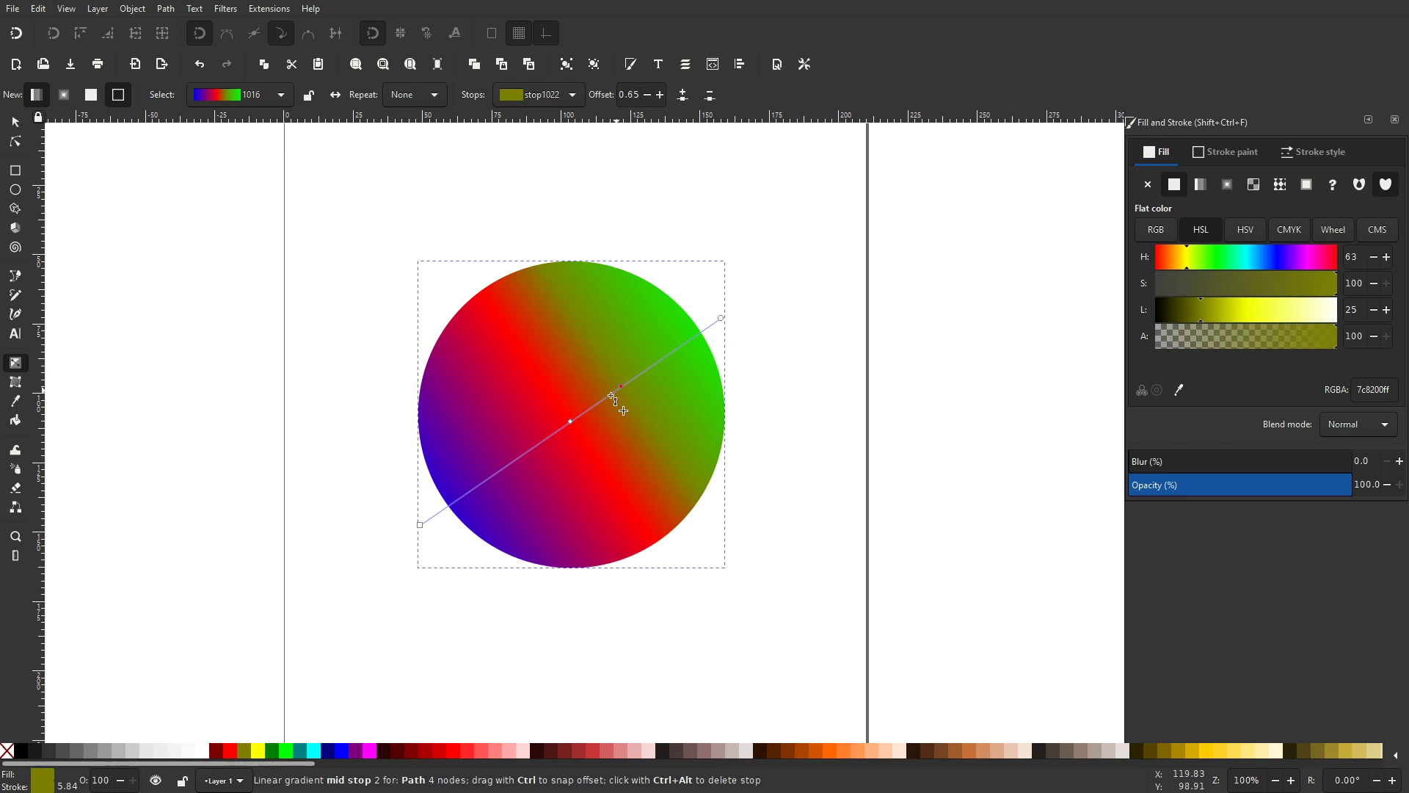
drag(721, 318, 658, 400)
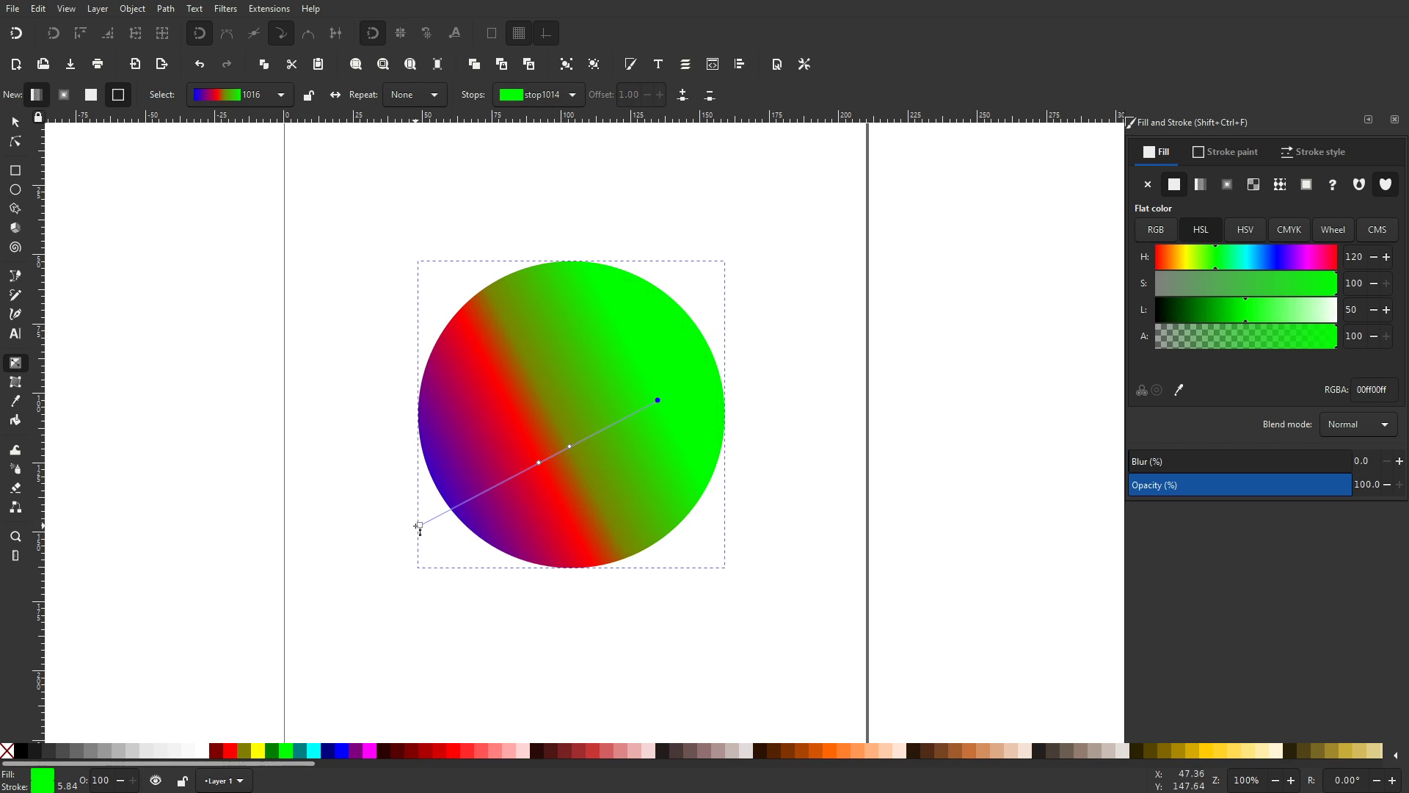
drag(420, 524, 461, 407)
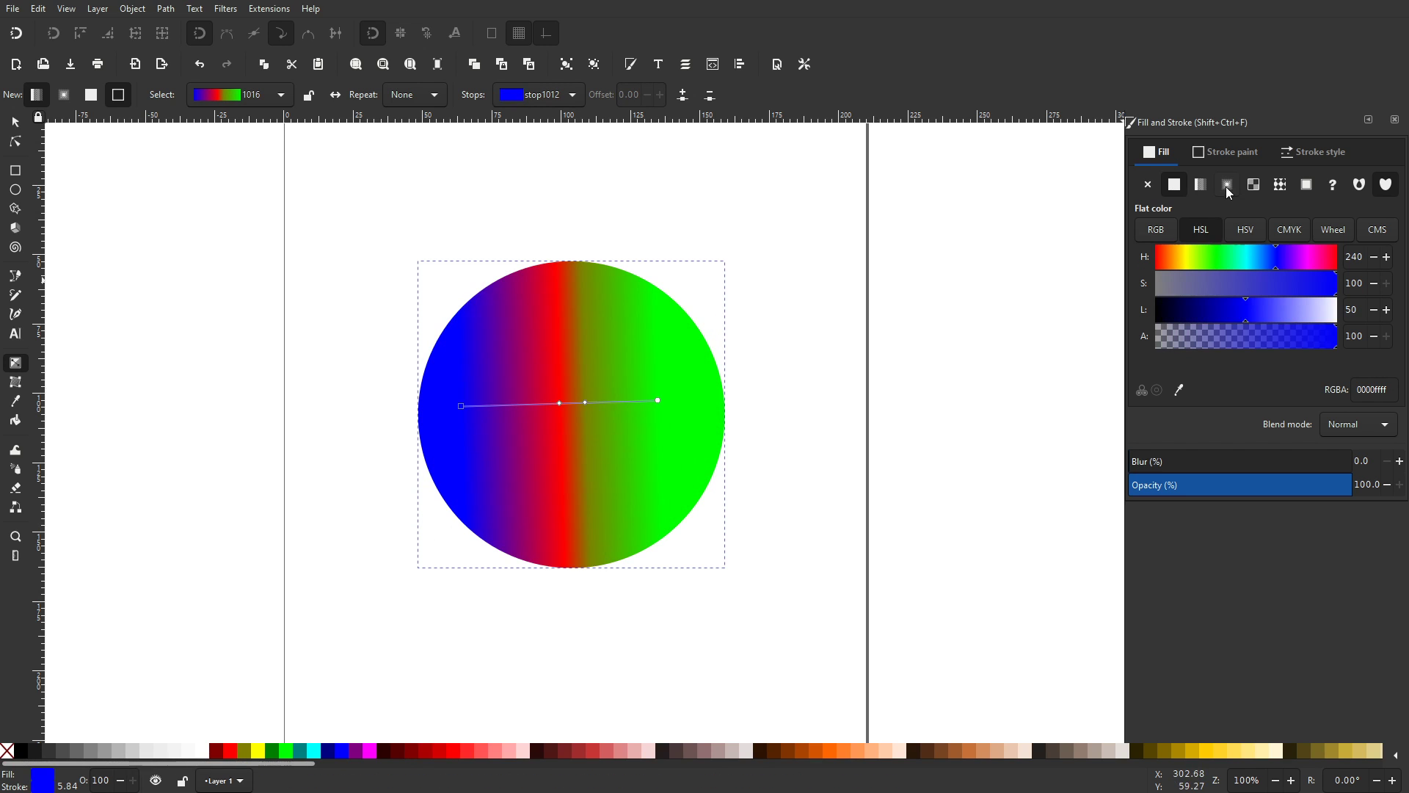
mouse_move(659, 401)
mouse_down()
mouse_move(690, 390)
mouse_move(672, 412)
mouse_up()
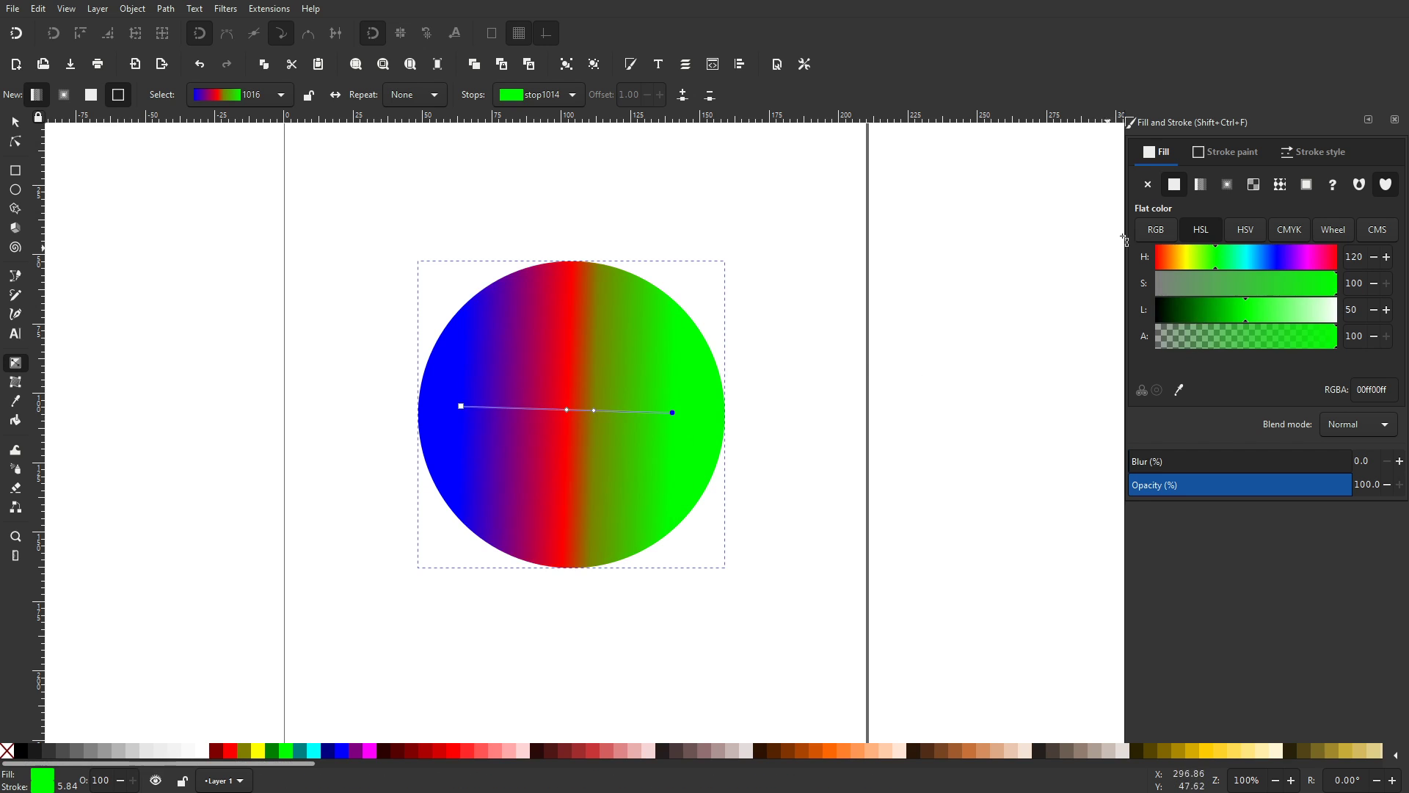
click(1227, 185)
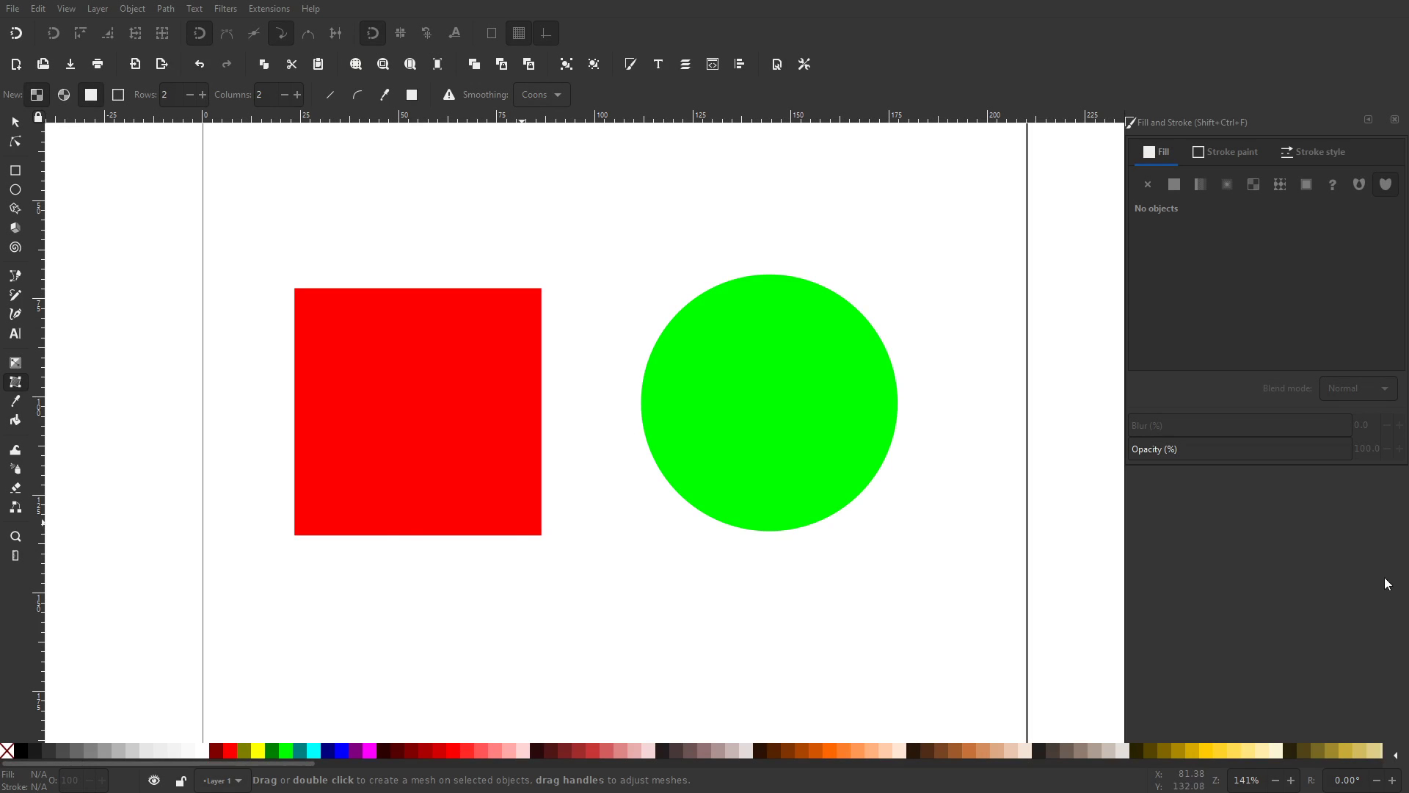
- Add mesh gradients to the red square and the green circle
click(404, 418)
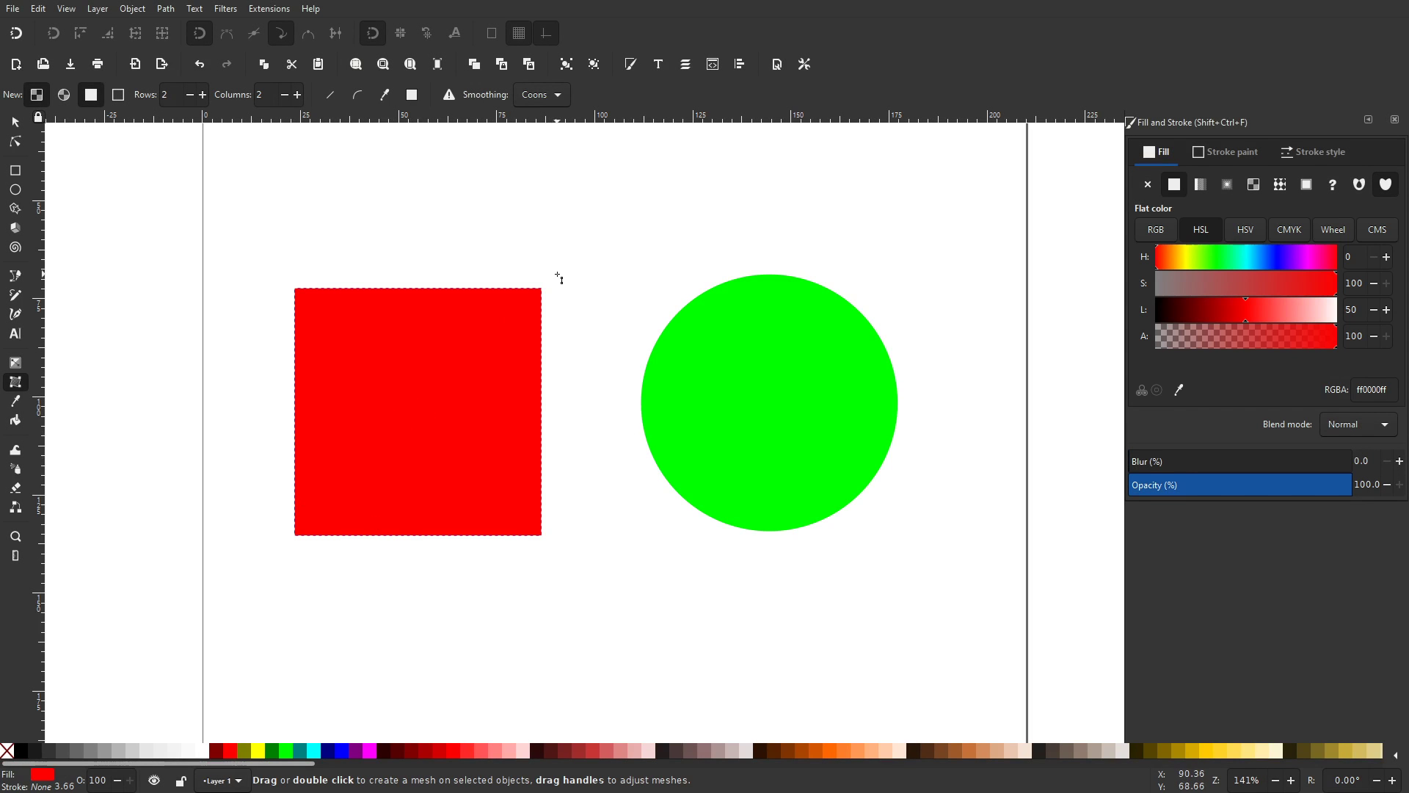
double_click(397, 433)
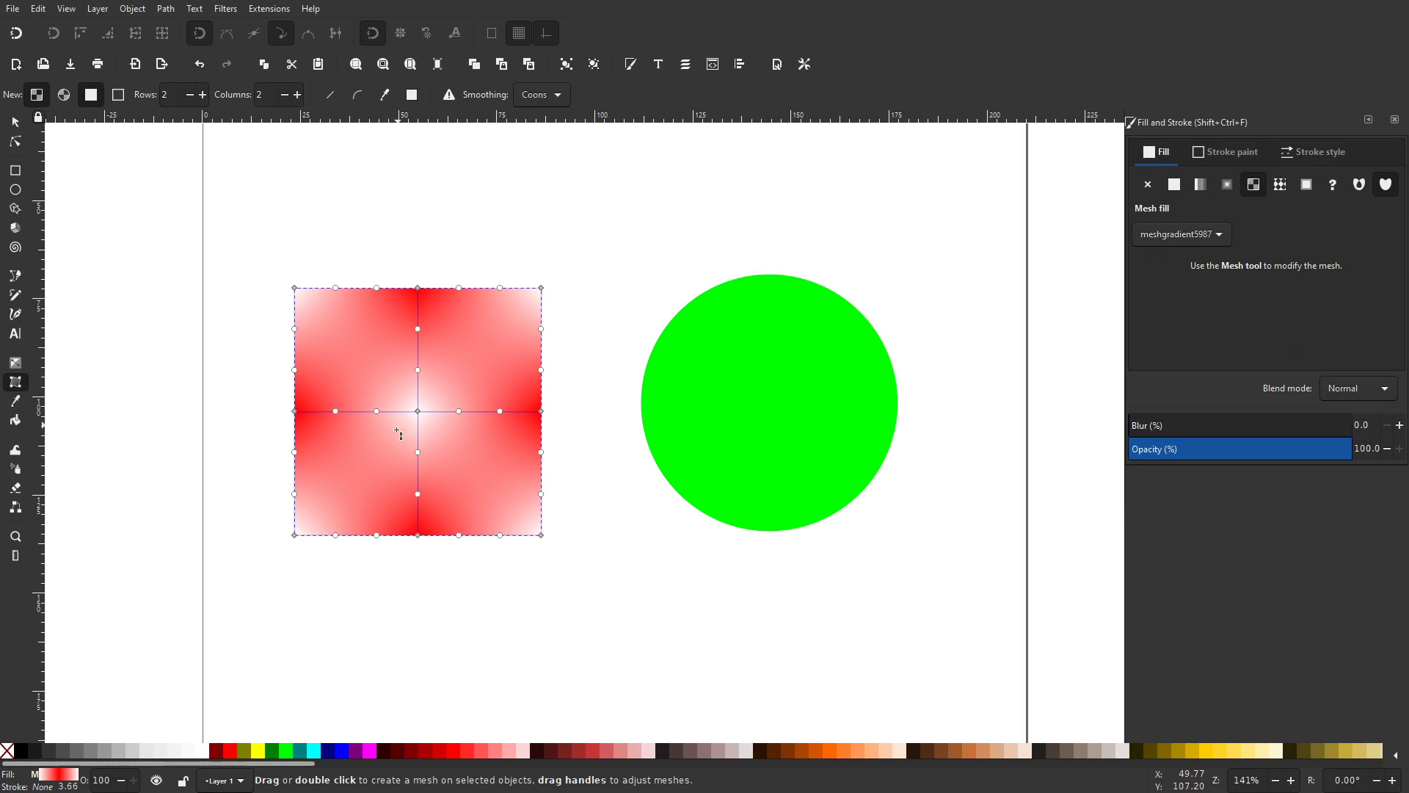
click(773, 367)
click(580, 238)
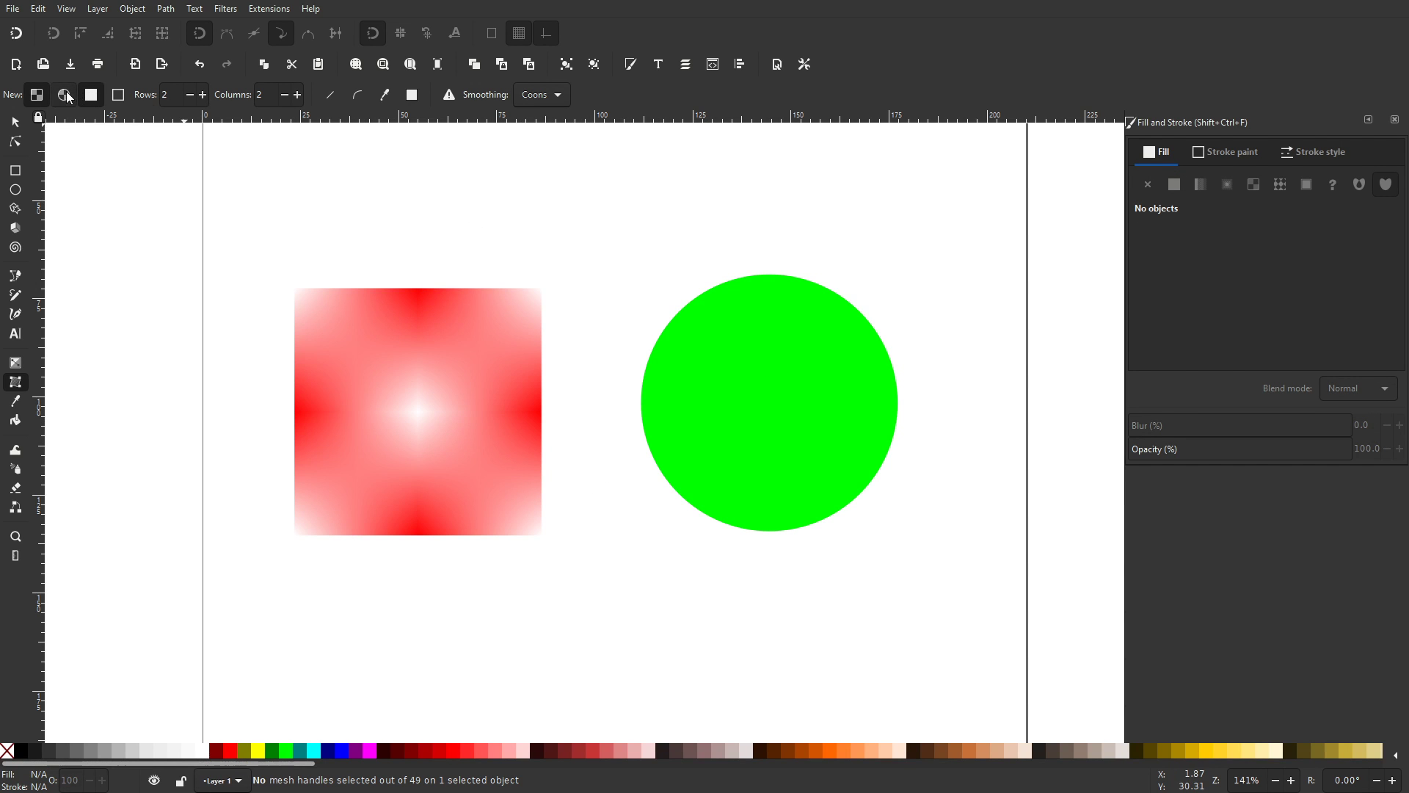
click(753, 356)
double_click(807, 401)
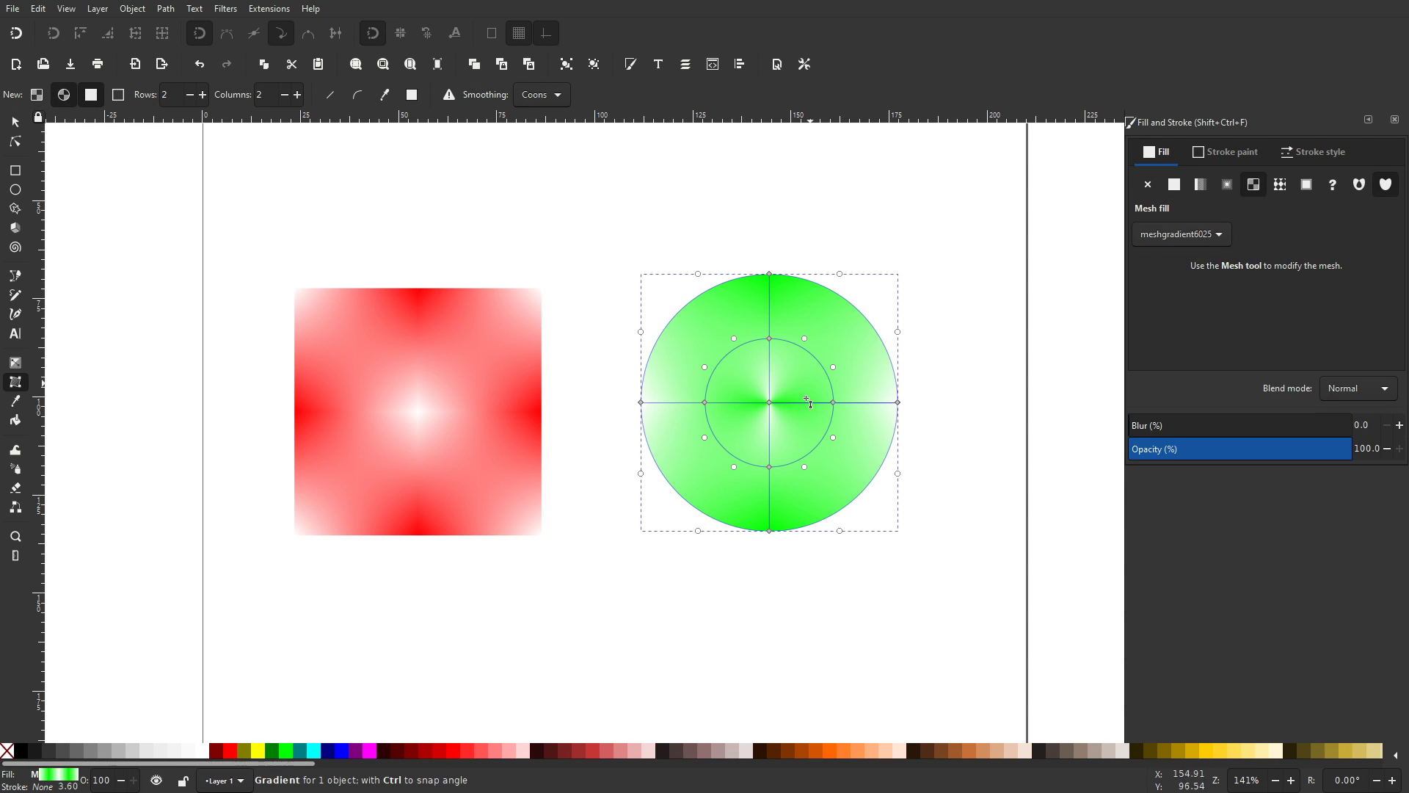
- Colour the square's centre mesh node blue and paste that style onto the circle's right inner node
click(429, 411)
scroll(425, 413, up, 2)
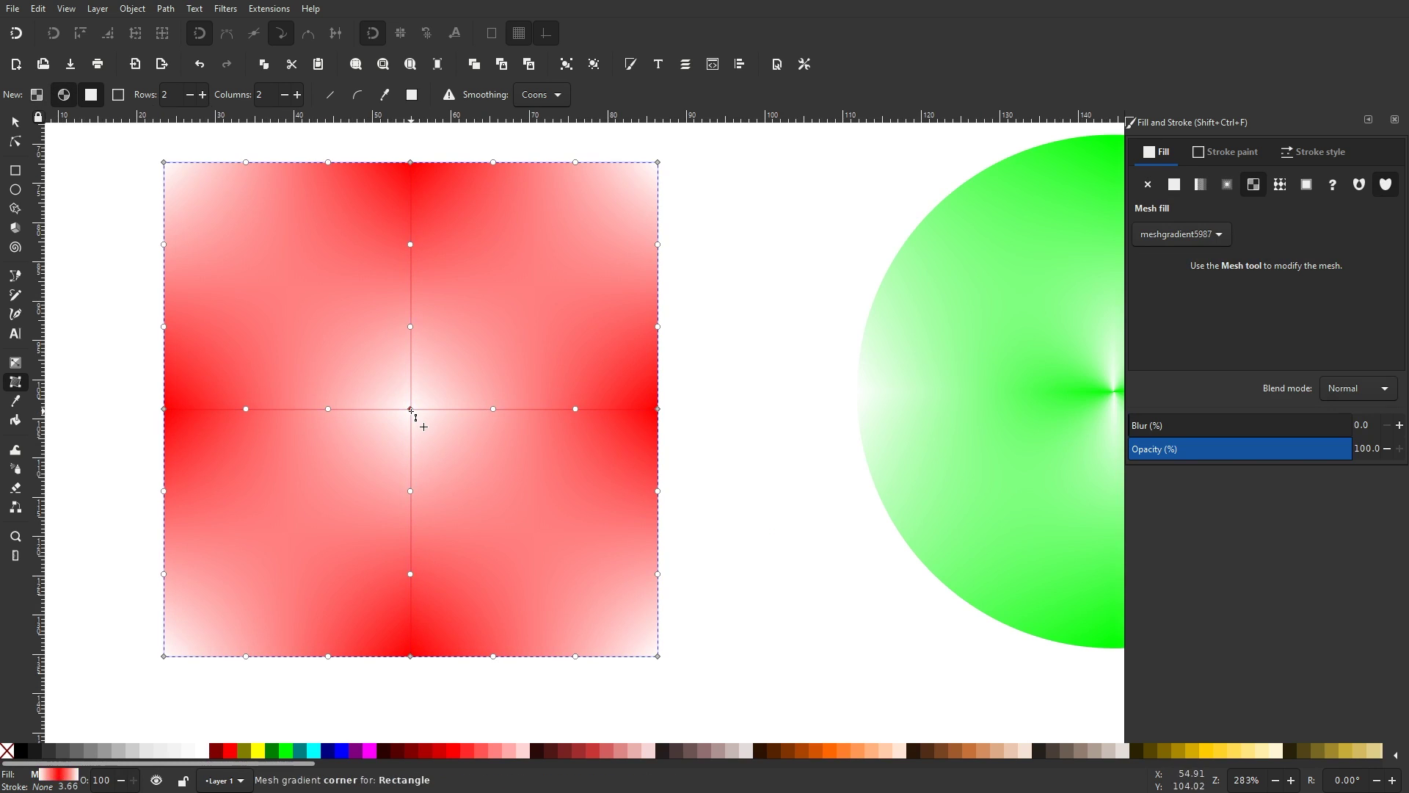
click(418, 411)
click(341, 750)
scroll(525, 485, right, 5)
click(851, 461)
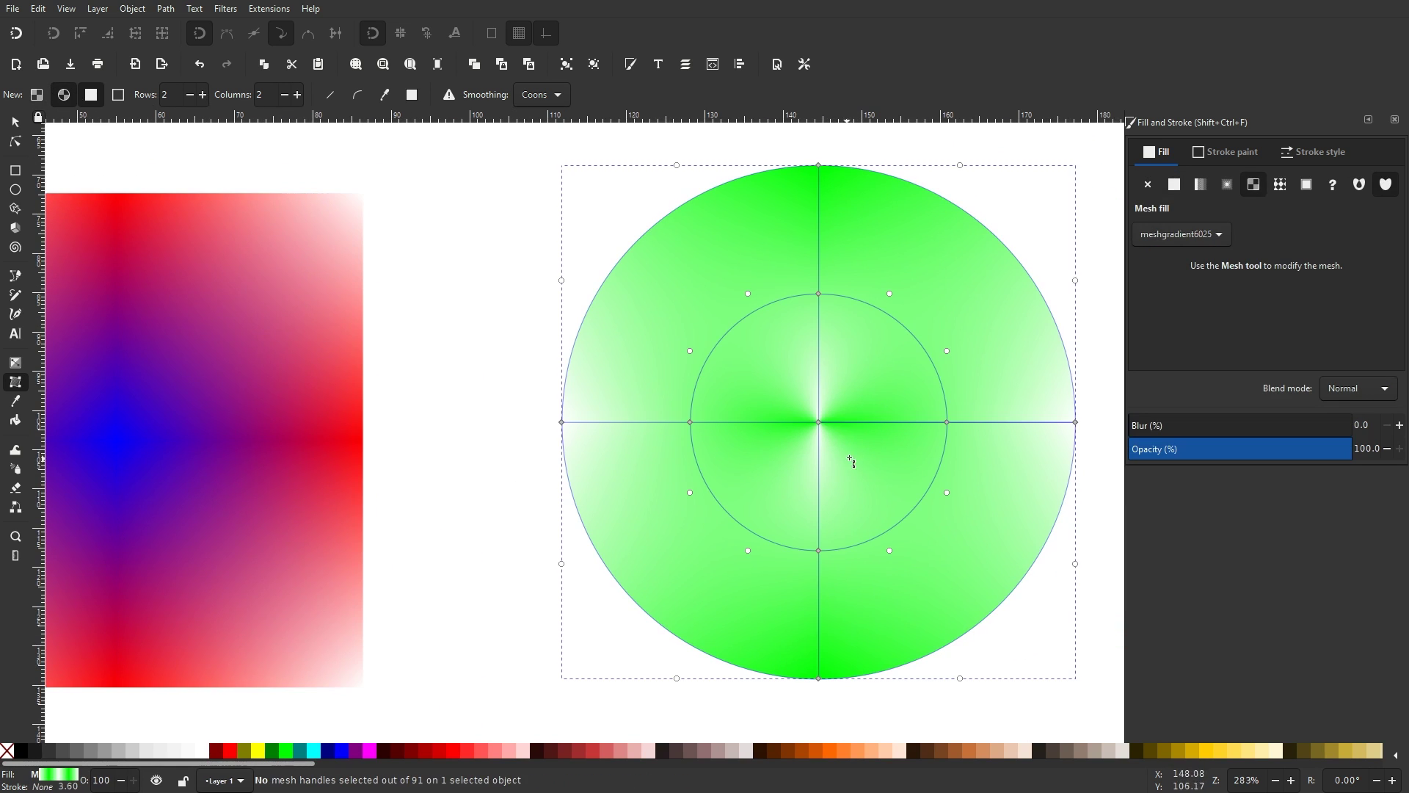
click(947, 422)
key(ctrl+shift+v)
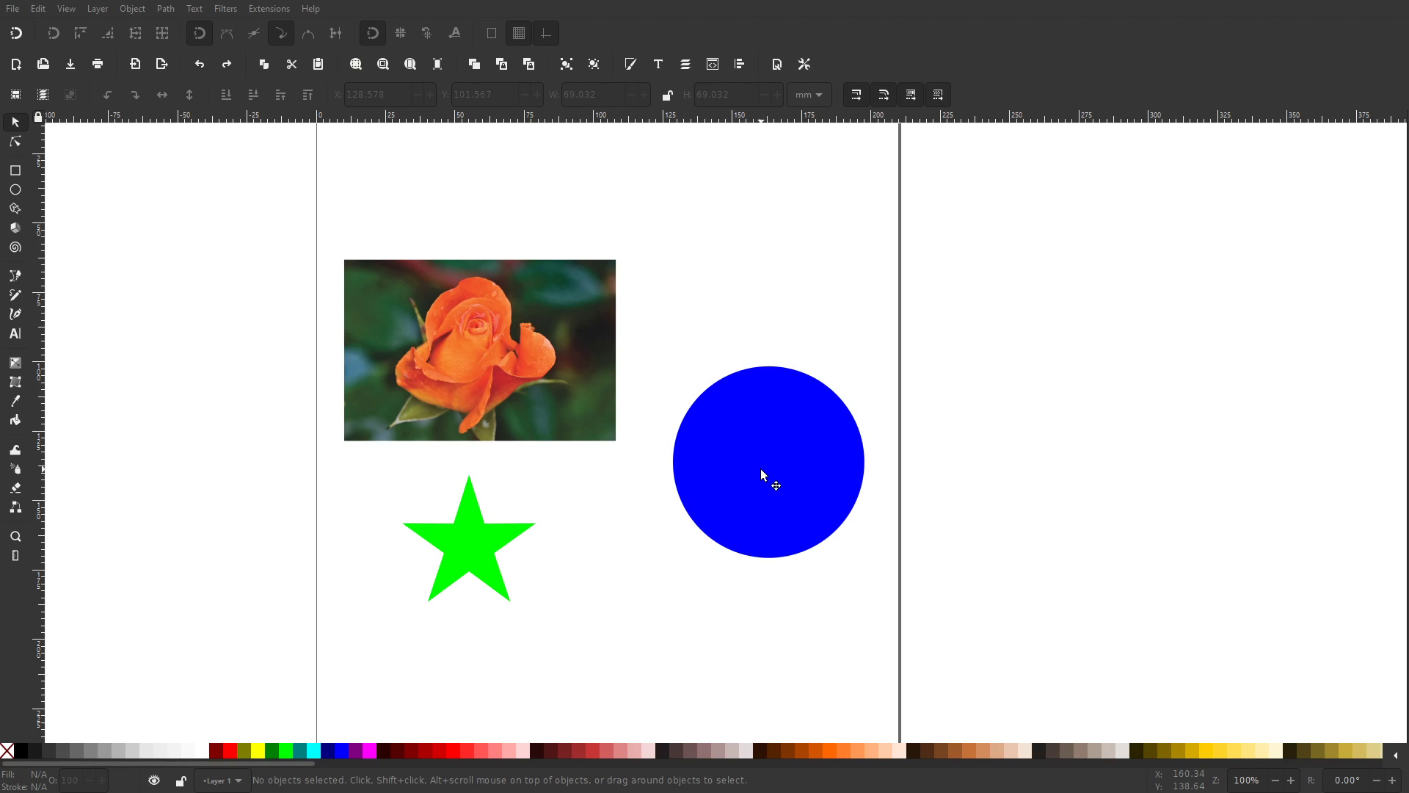
click(760, 469)
key(d)
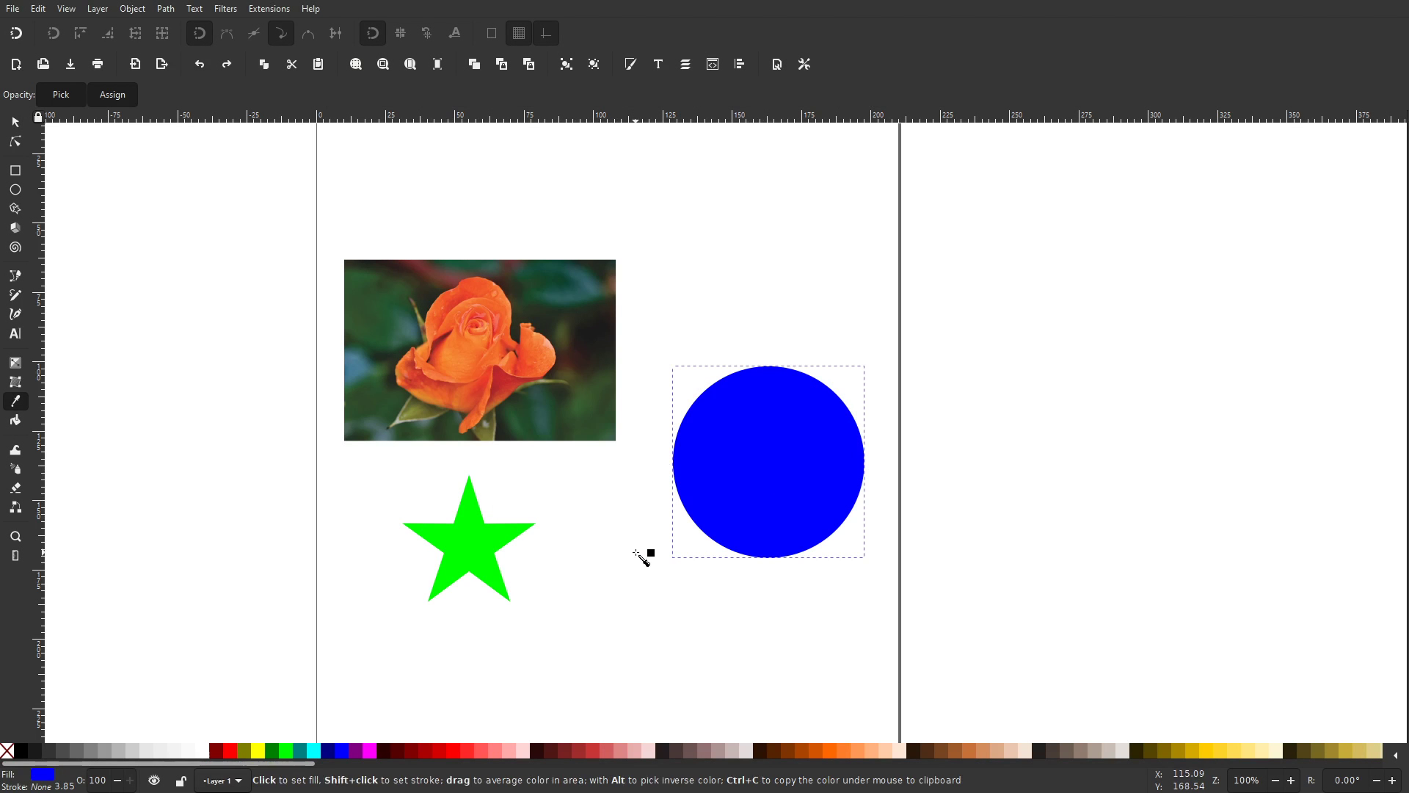
click(467, 355)
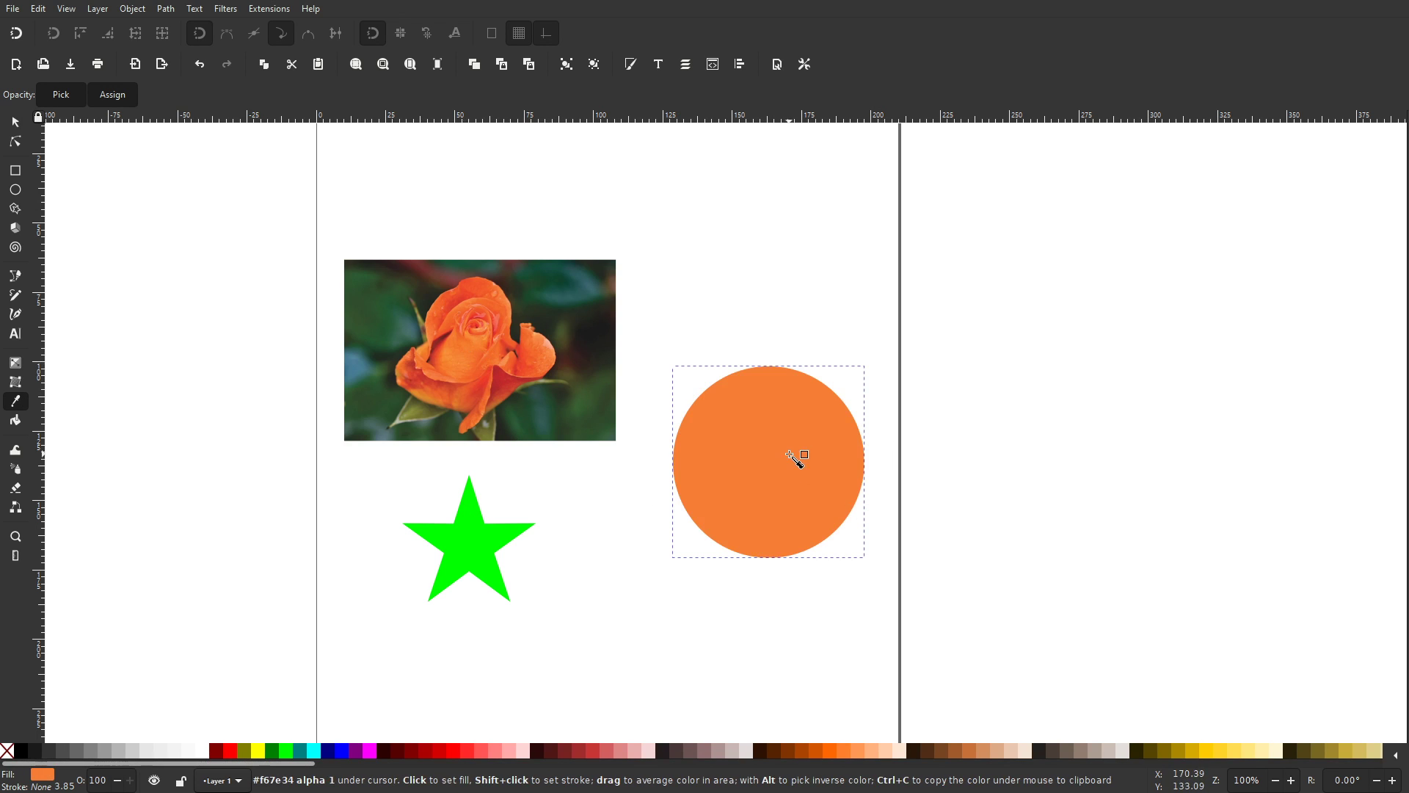
key(ctrl+z)
click(472, 541)
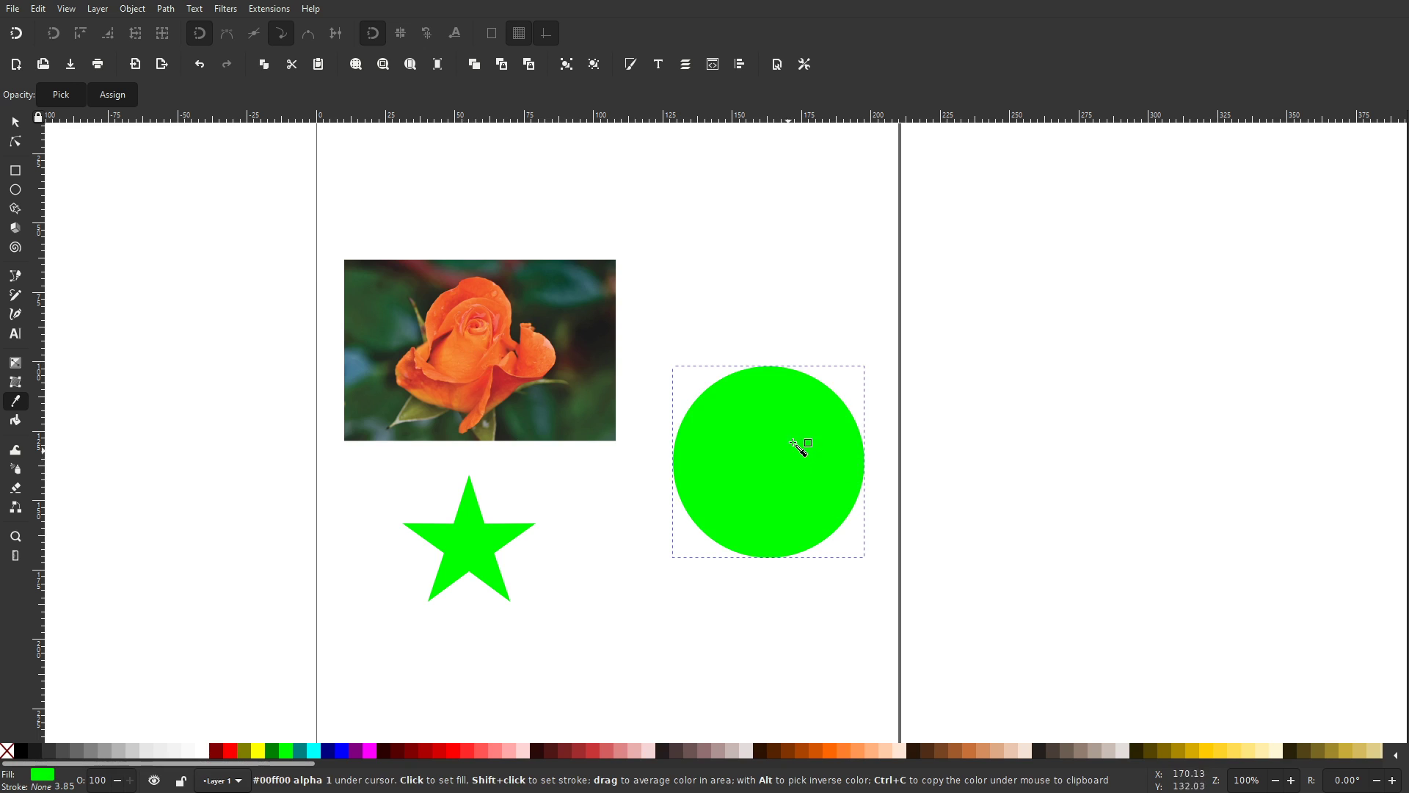
key(ctrl+z)
scroll(564, 345, up, 6)
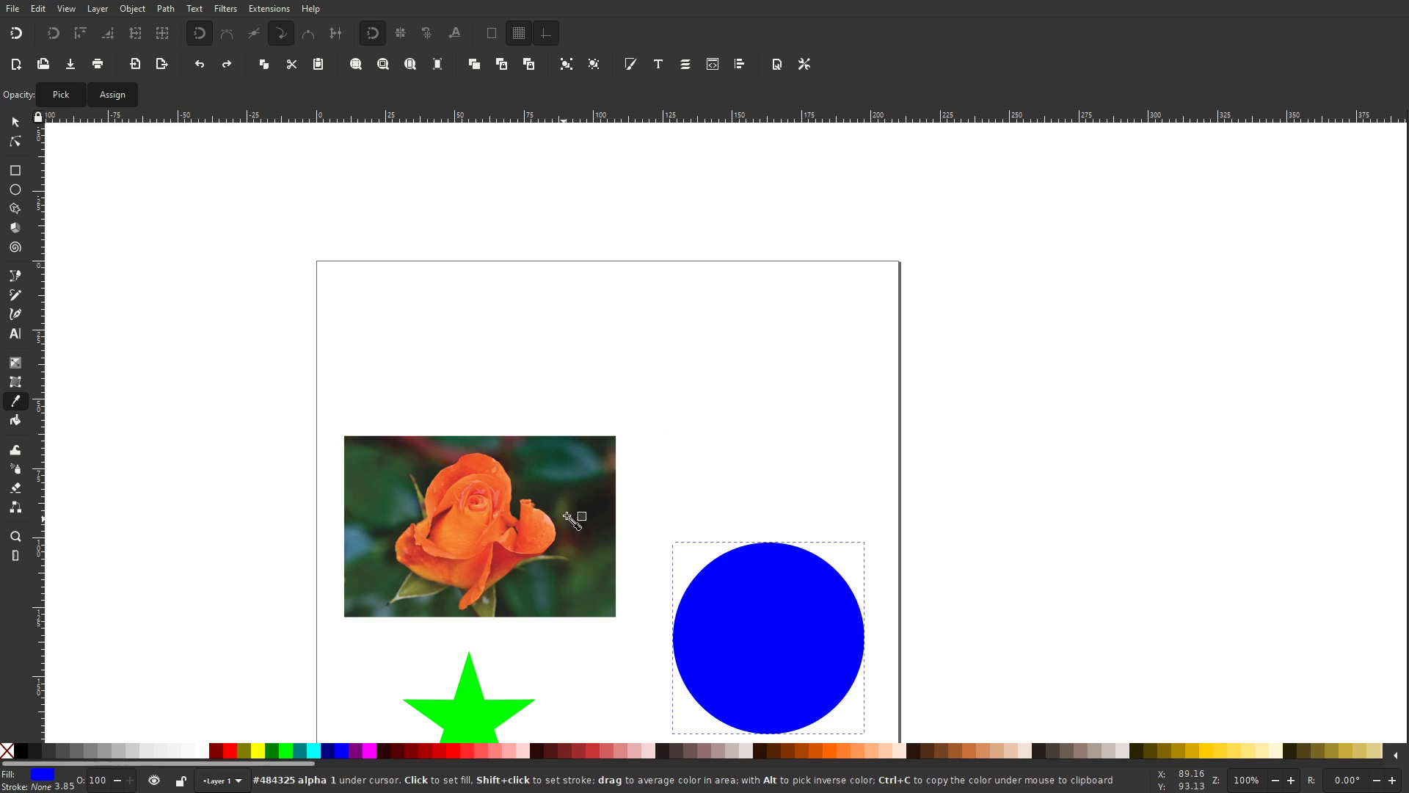
click(599, 547)
scroll(683, 514, down, 4)
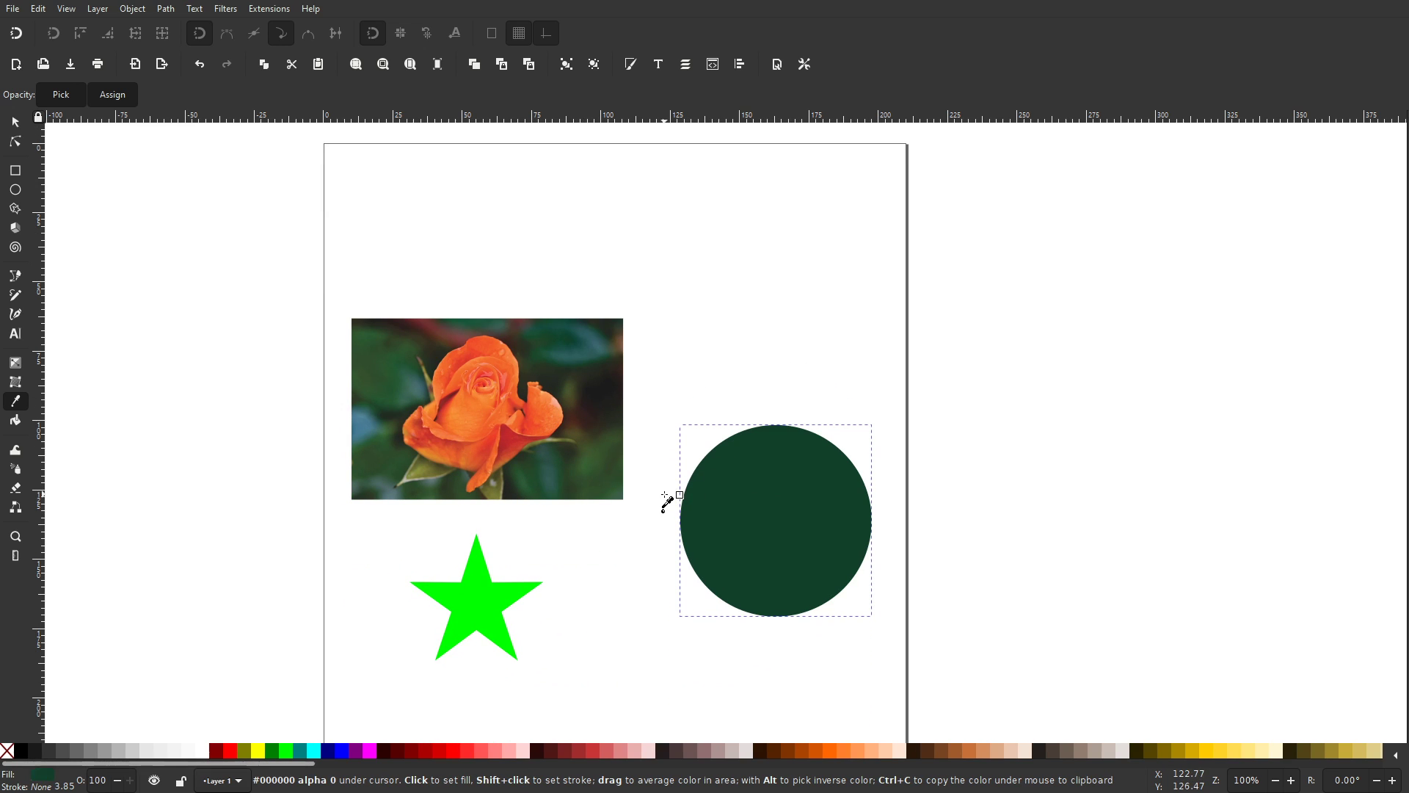
key(ctrl+z)
scroll(632, 557, up, 1)
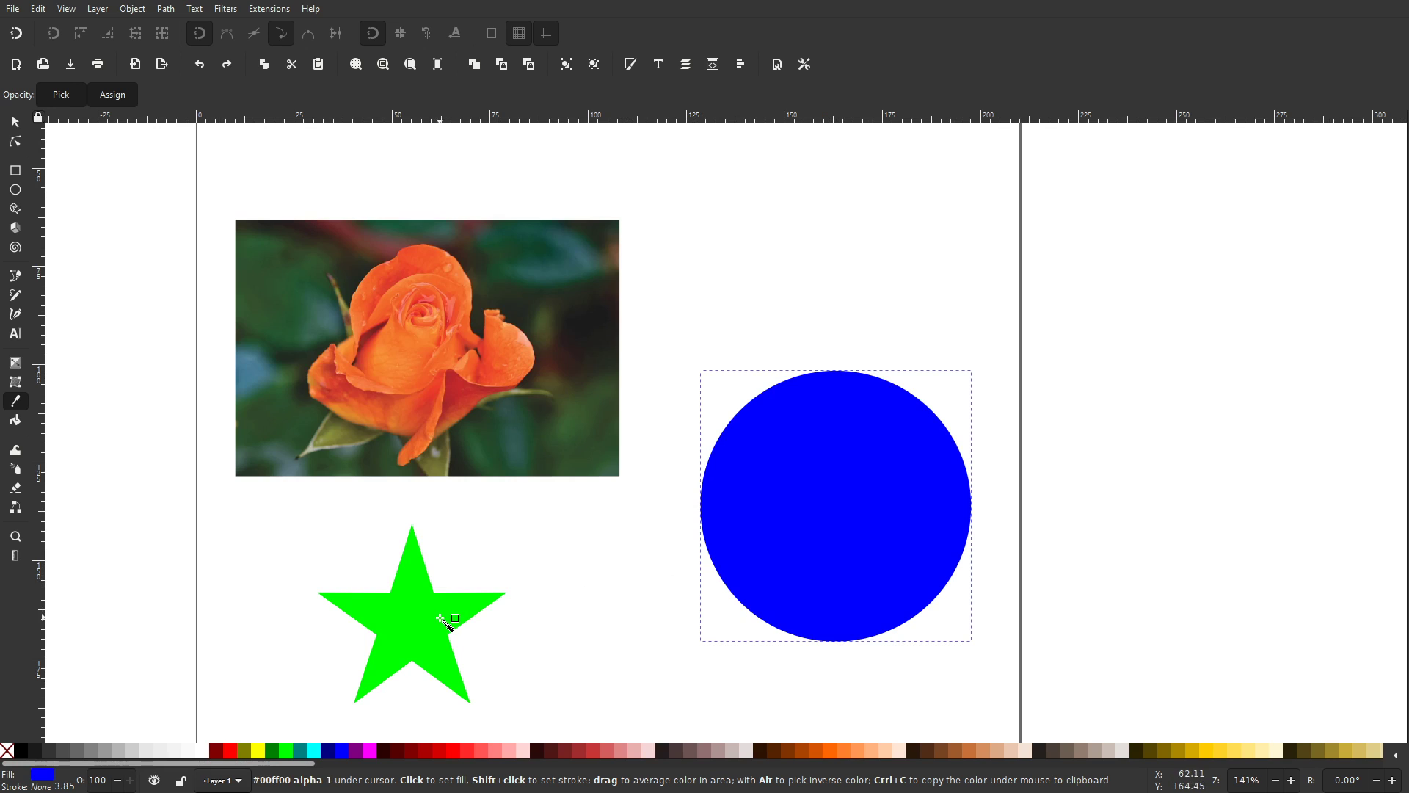
scroll(384, 394, up, 1)
click(401, 350)
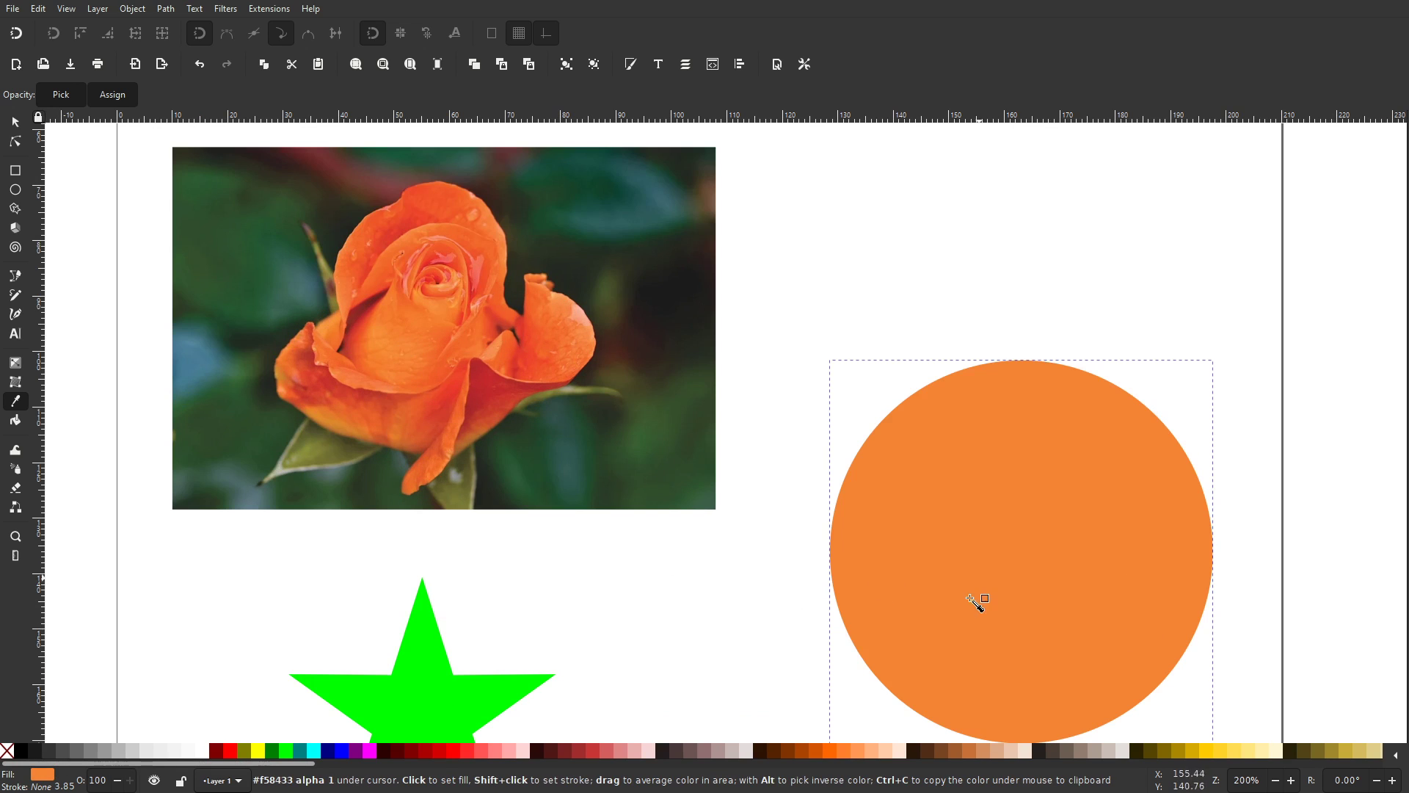
key(ctrl+z)
scroll(617, 463, down, 1)
scroll(617, 463, right, 1)
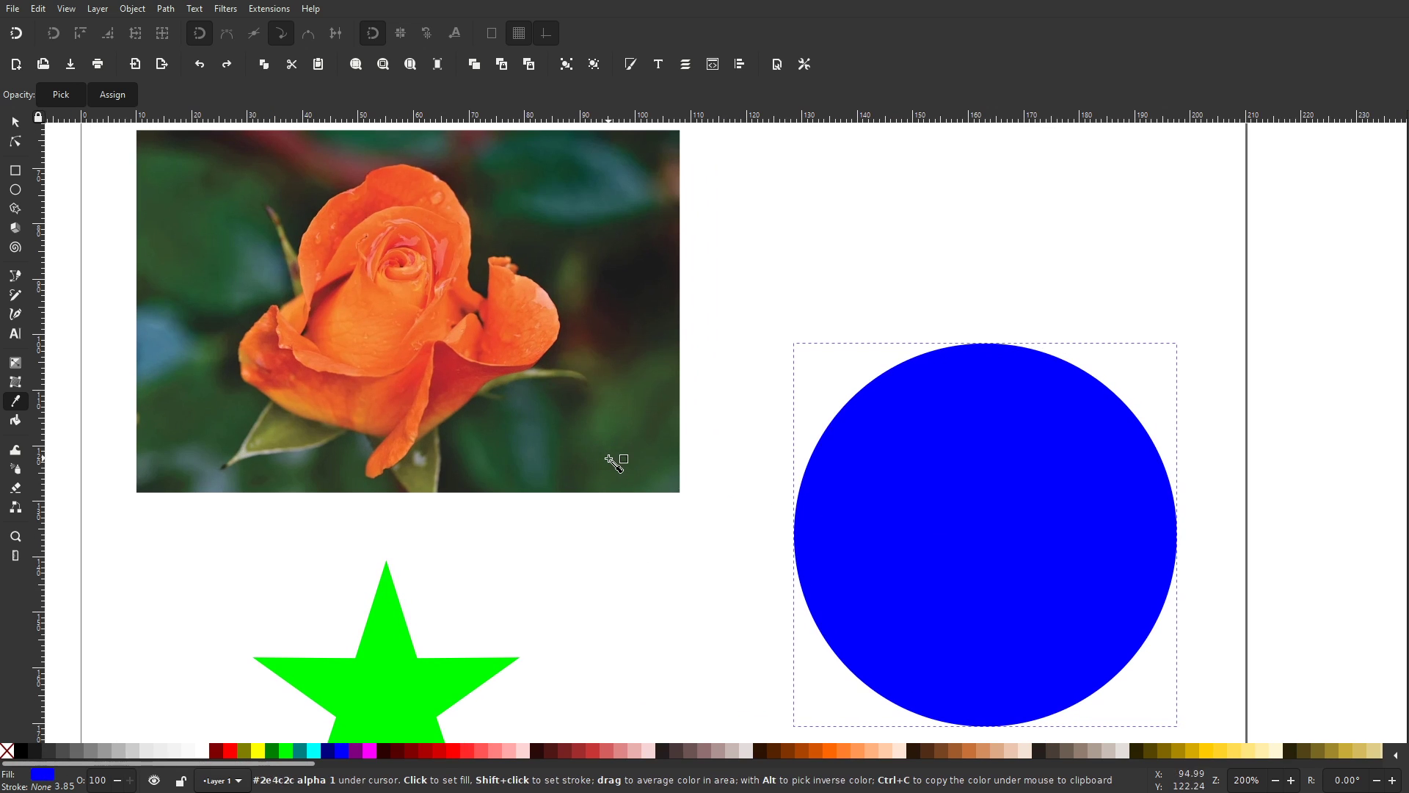
shift+click(461, 302)
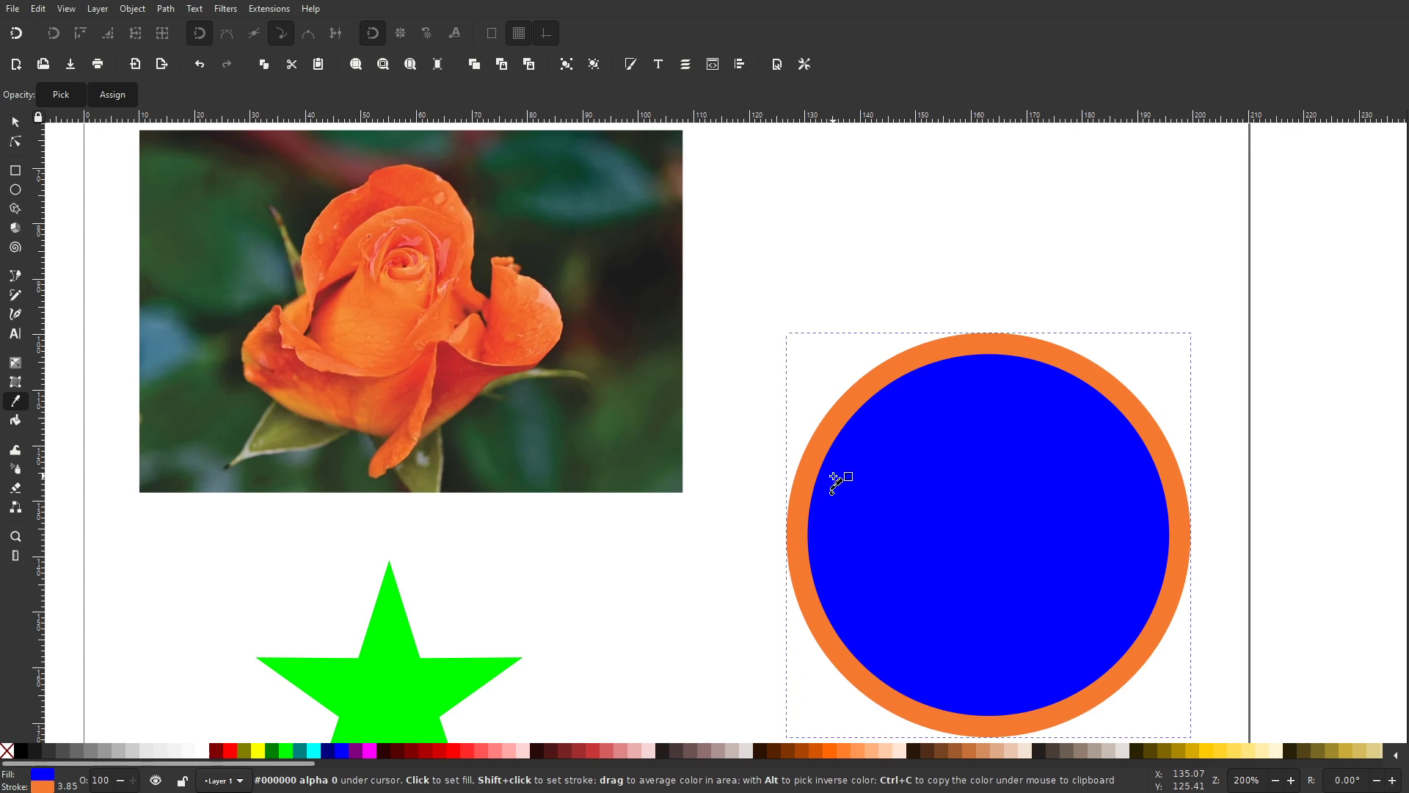
key(ctrl+z)
scroll(812, 476, down, 2)
scroll(815, 477, right, 1)
scroll(815, 477, up, 1)
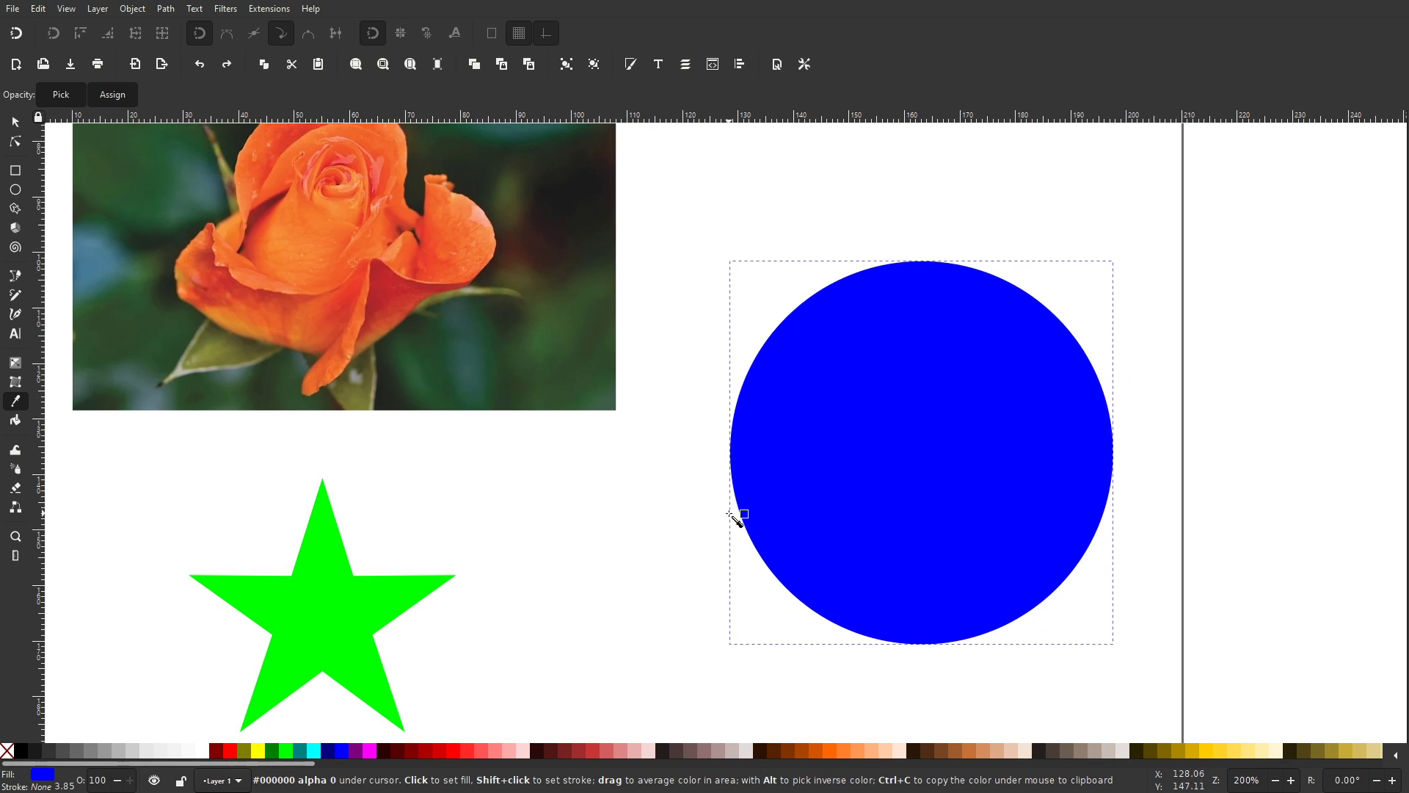
scroll(734, 518, down, 1)
drag(507, 265, 530, 304)
key(ctrl+z)
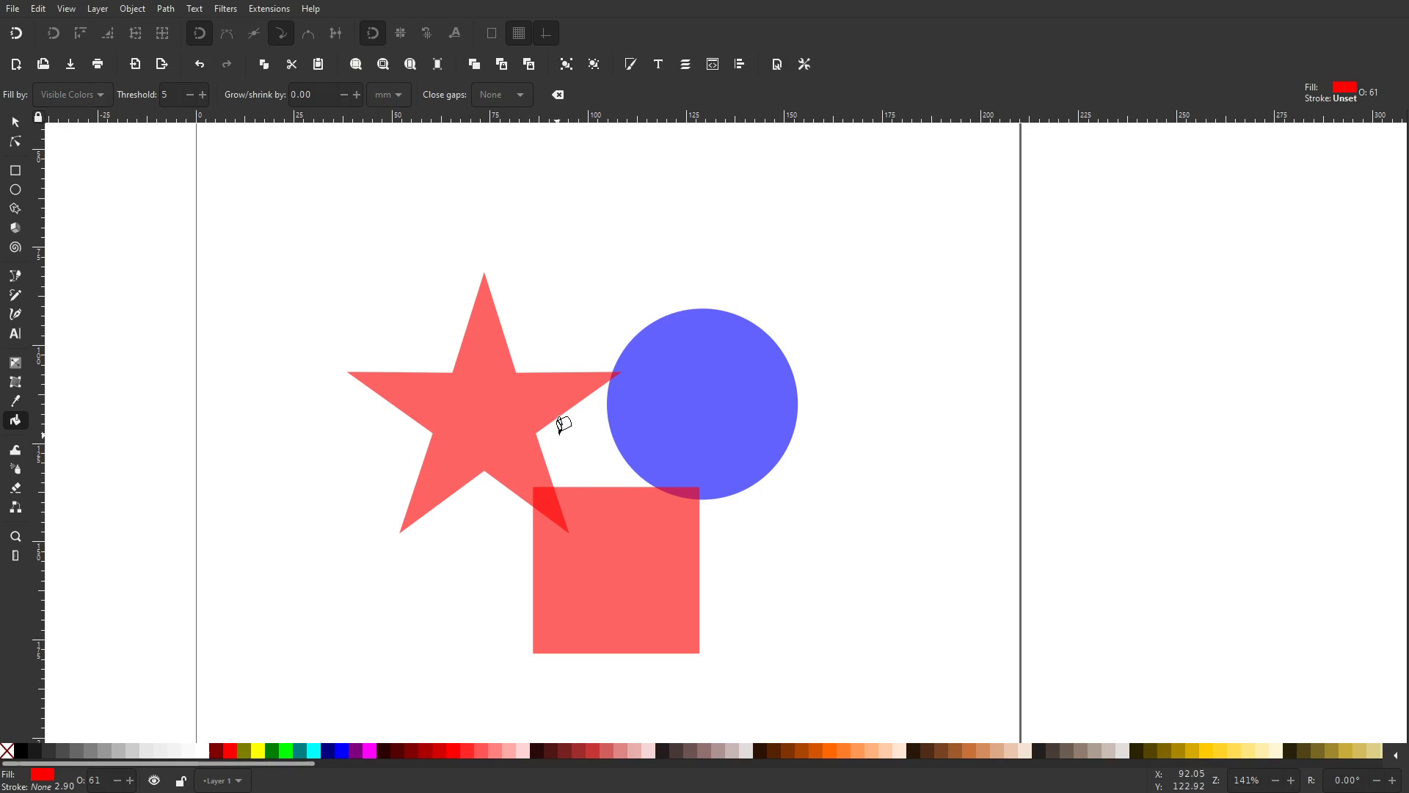
- Test bucket fills on the gap between the shapes, moving the star off the square and retrying
scroll(625, 435, up, 2)
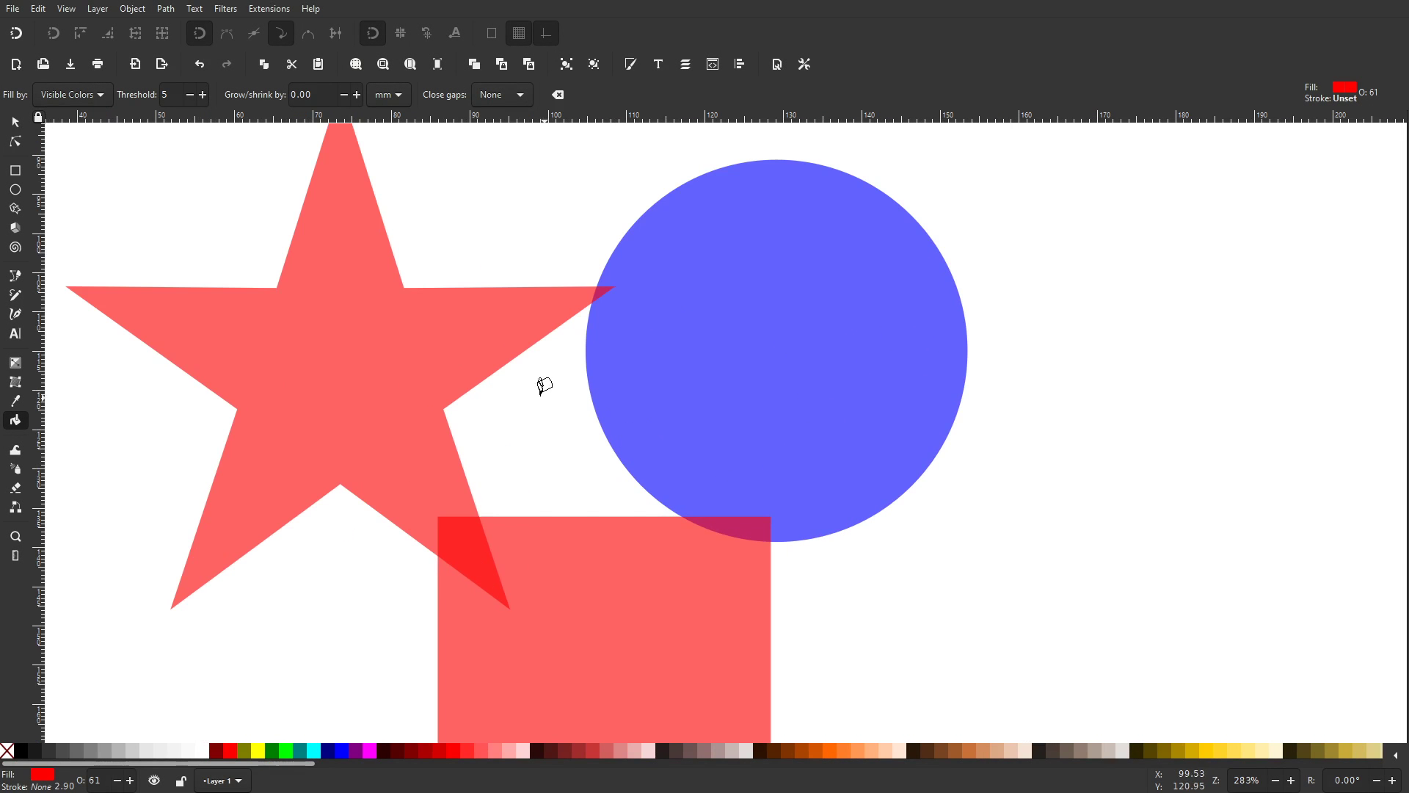
click(560, 412)
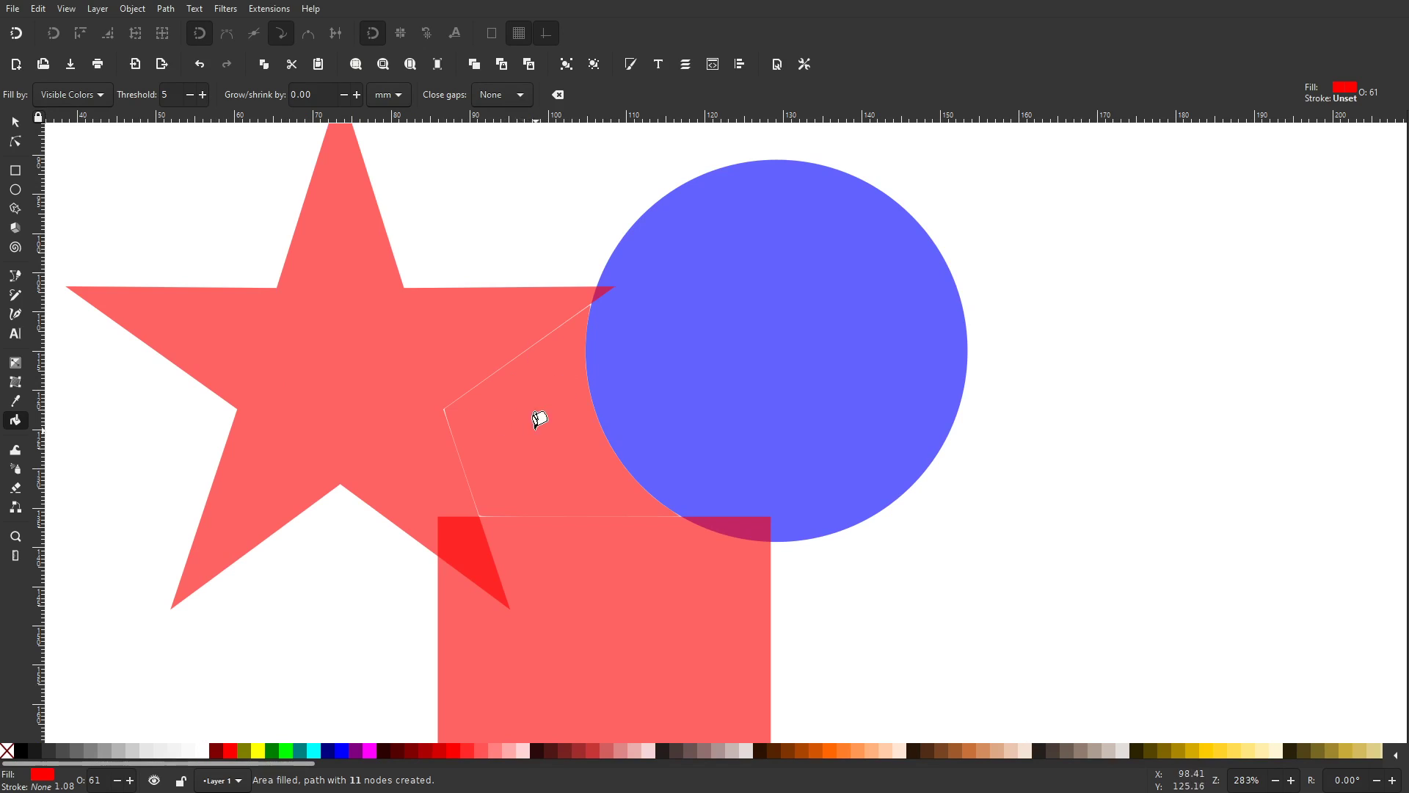
scroll(539, 418, down, 2)
key(ctrl+z)
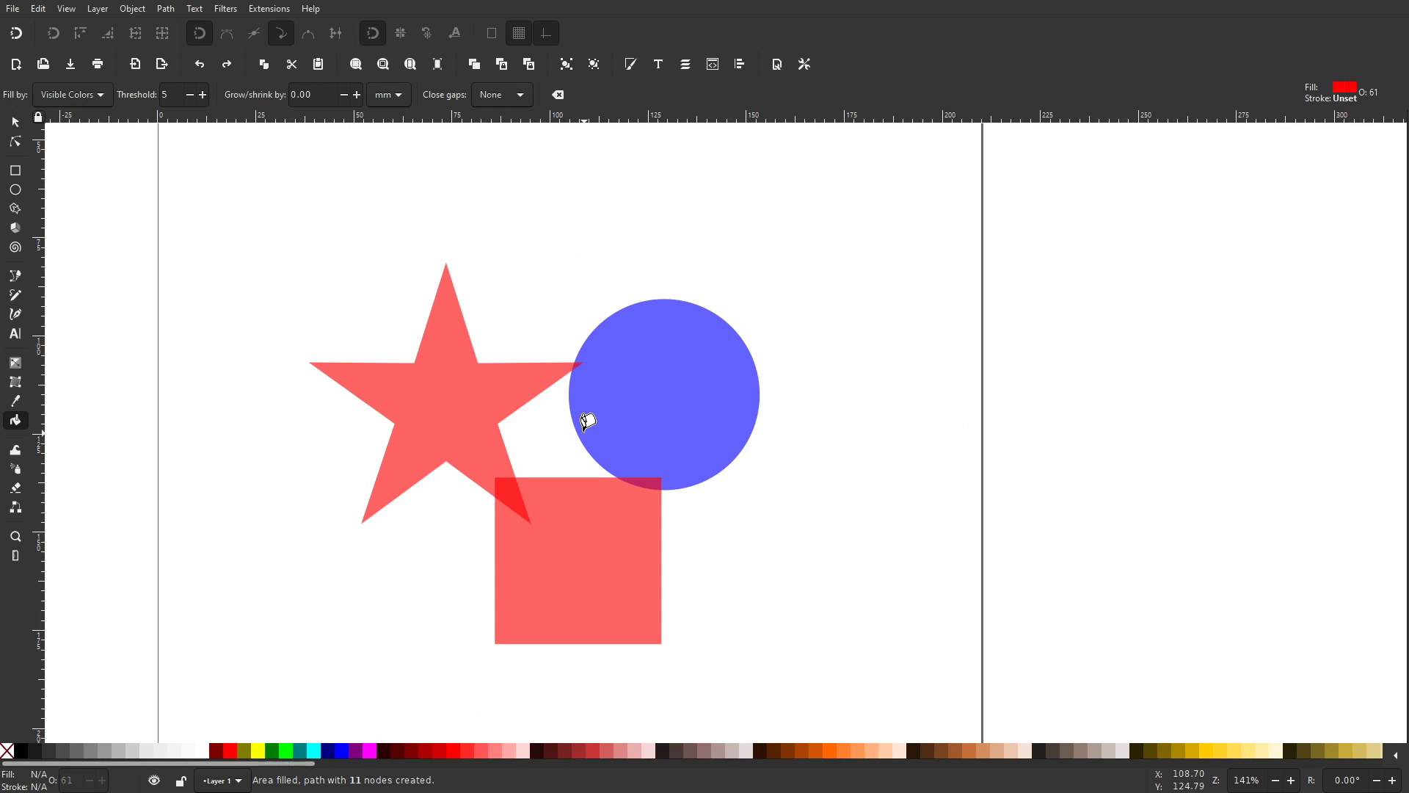
key(s)
mouse_move(486, 398)
mouse_down()
mouse_move(448, 362)
mouse_move(459, 355)
mouse_up()
click(725, 516)
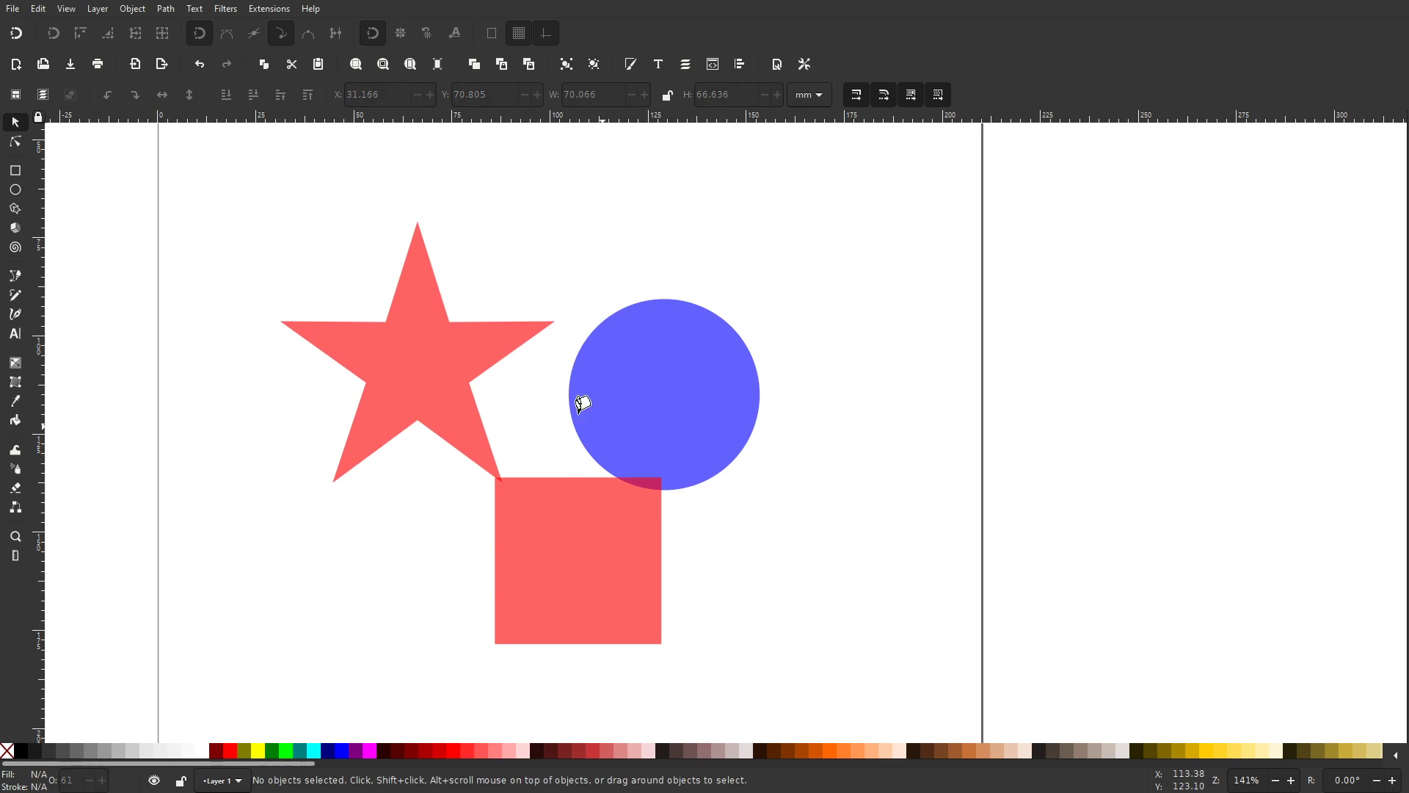
key(u)
click(550, 397)
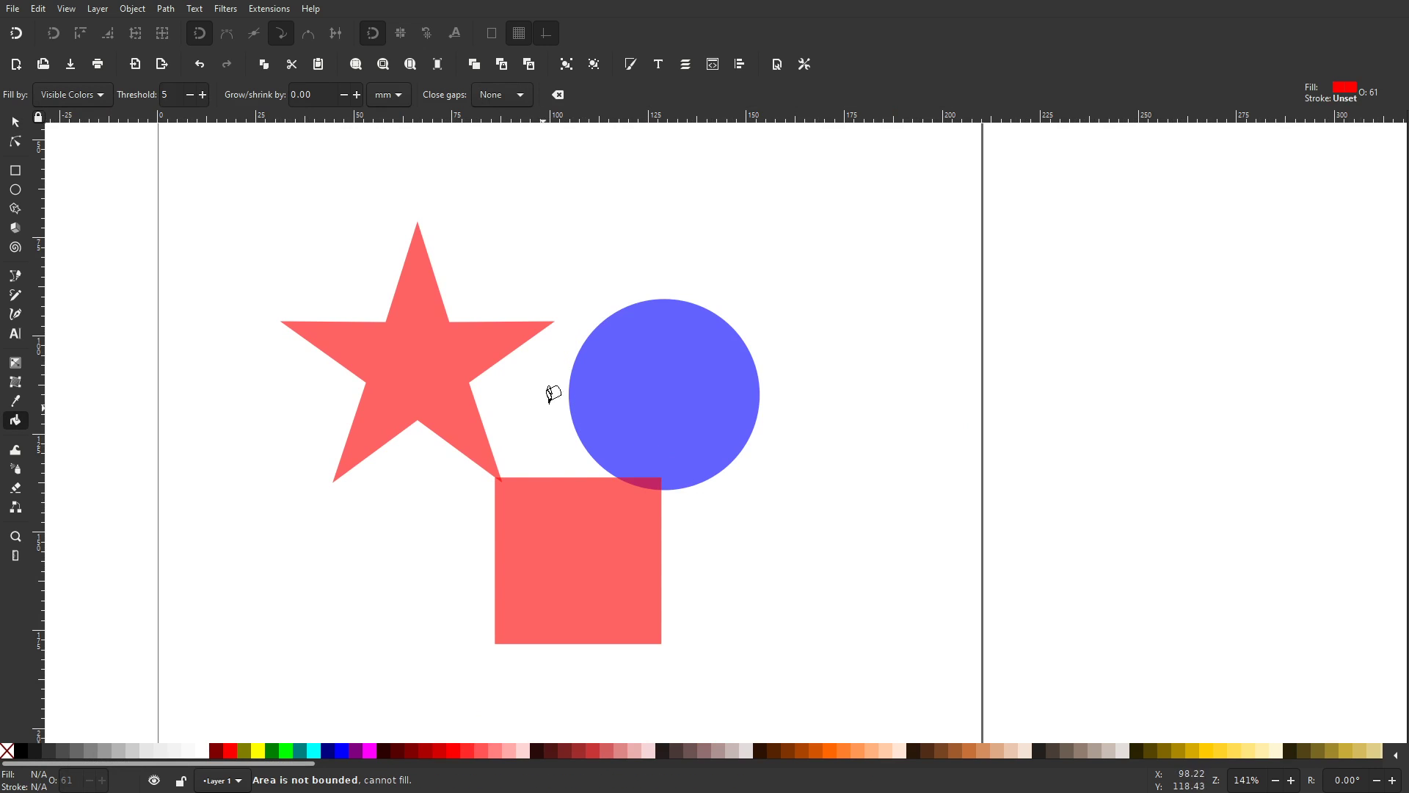
- Restore the star's overlap and fill the enclosed gap lime green
key(ctrl+z)
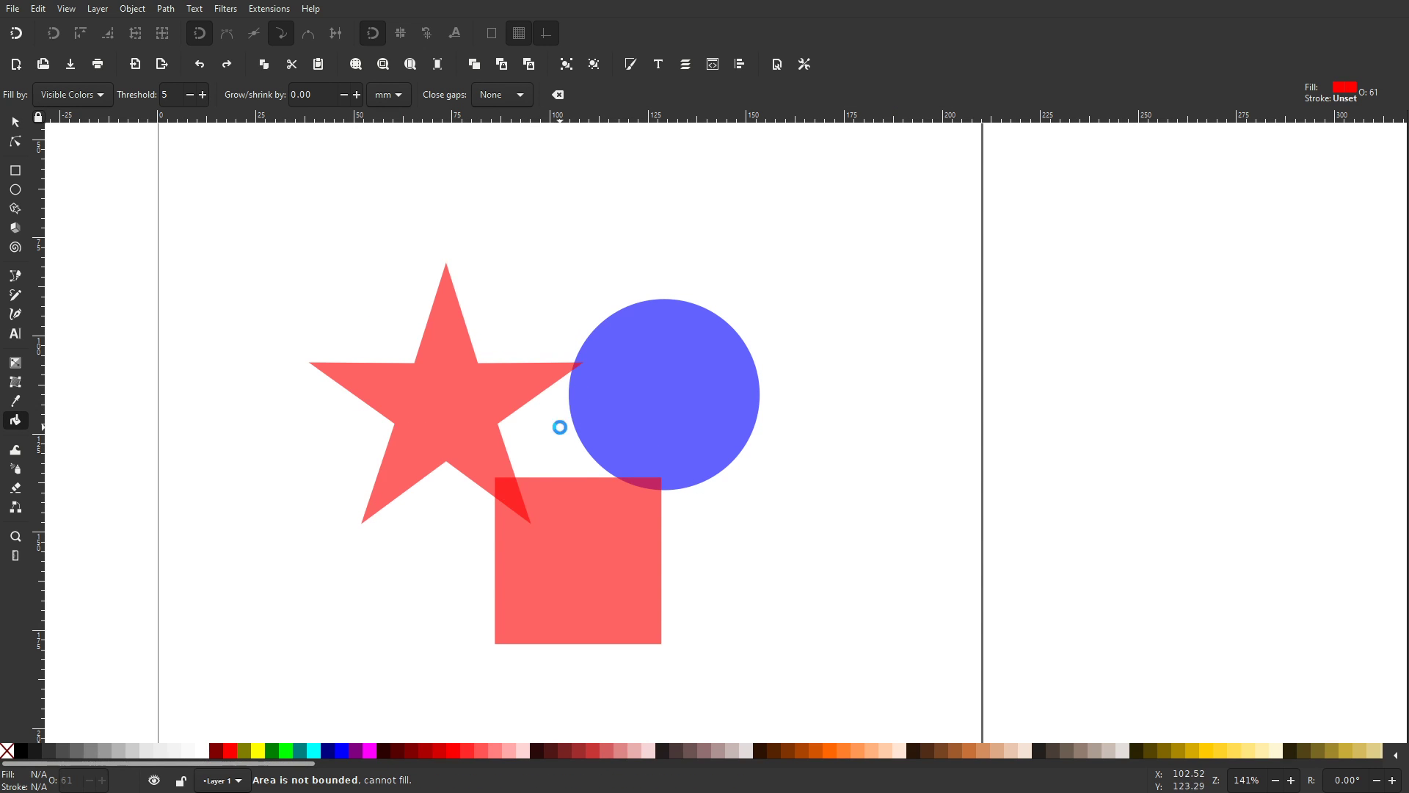
click(559, 426)
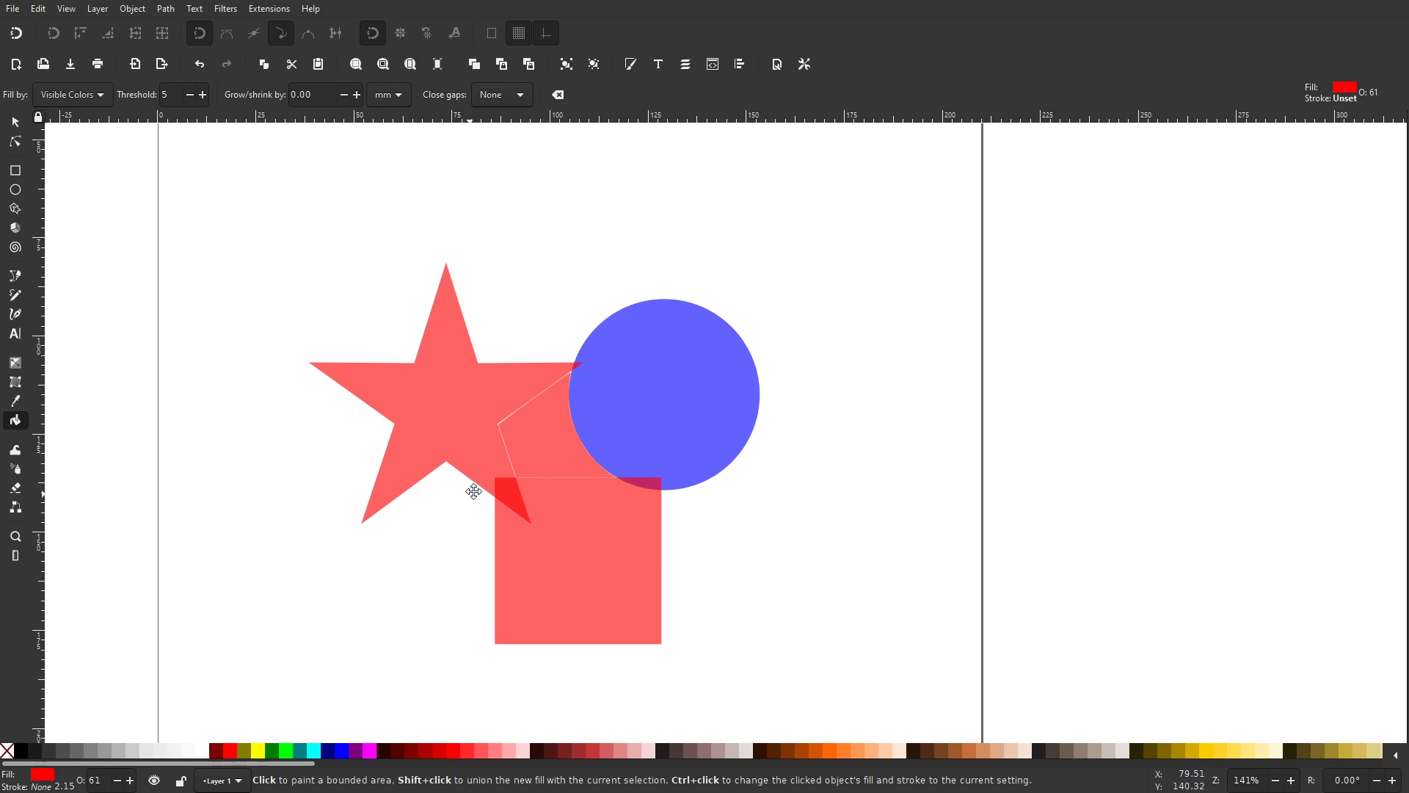
key(ctrl+z)
click(290, 754)
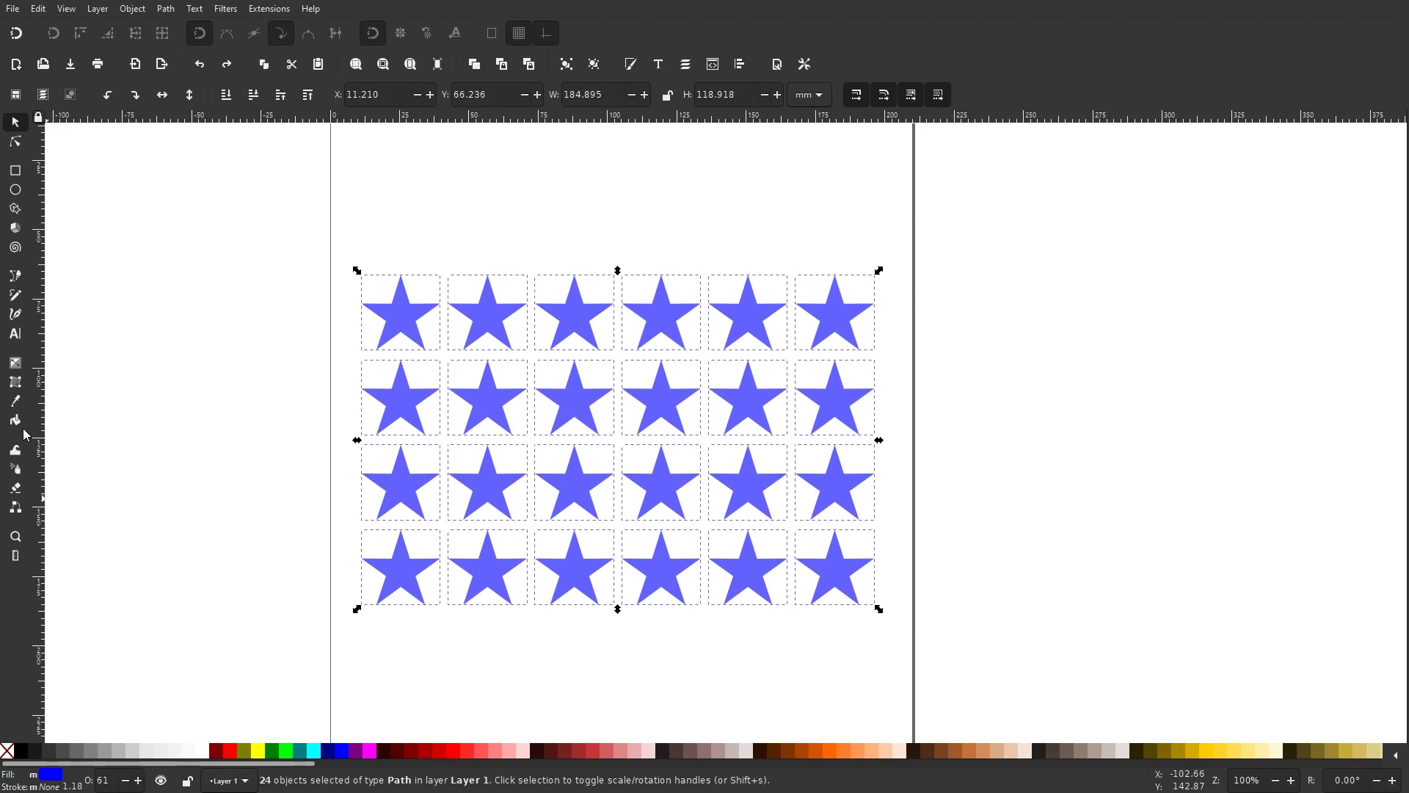
click(15, 449)
mouse_move(456, 481)
mouse_down()
mouse_move(588, 472)
mouse_move(724, 488)
mouse_move(629, 371)
mouse_up()
key(ctrl+z)
click(270, 94)
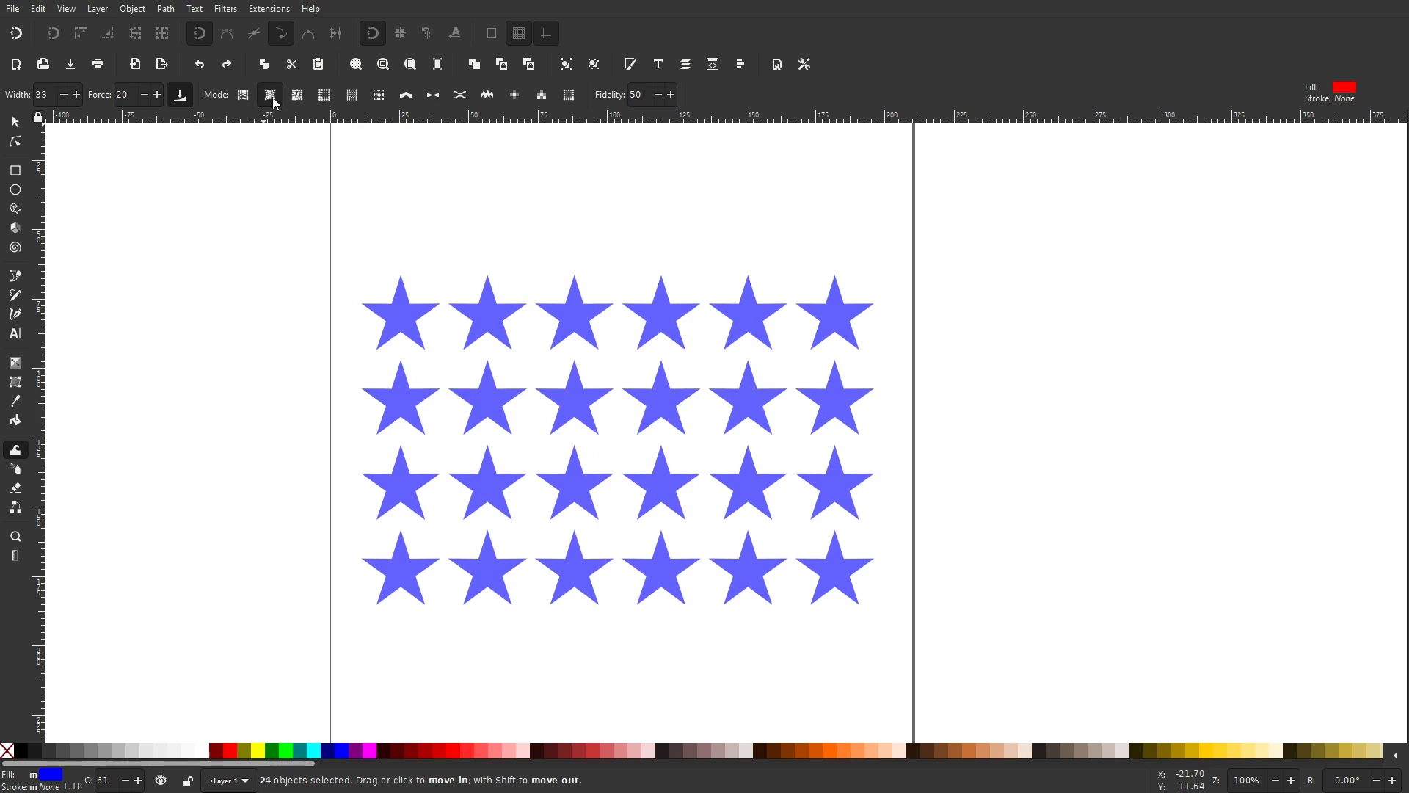
drag(626, 477, 665, 489)
key(ctrl+z)
key(ctrl+z)
click(298, 94)
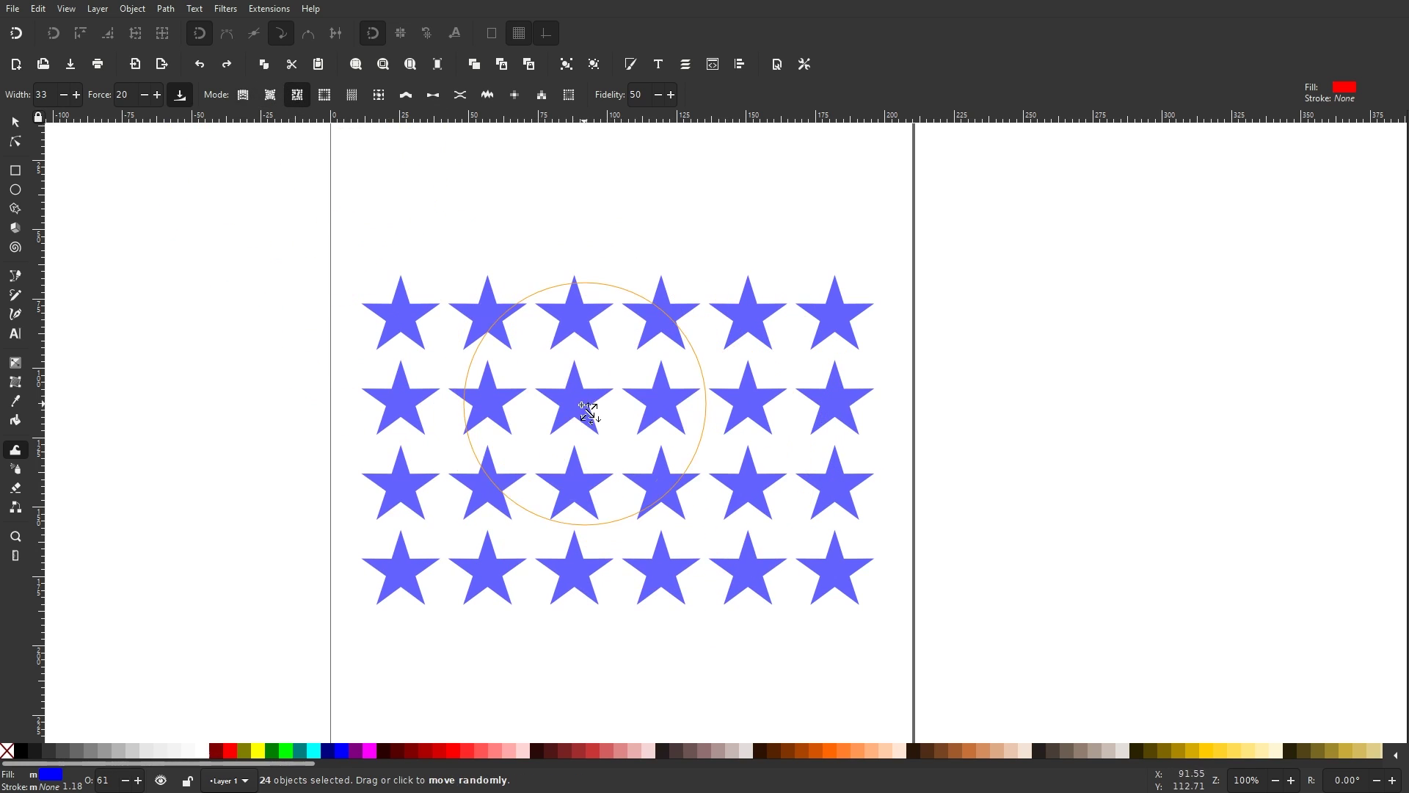
mouse_move(582, 409)
mouse_down()
mouse_move(629, 494)
mouse_move(784, 450)
mouse_up()
key(ctrl+z)
click(325, 93)
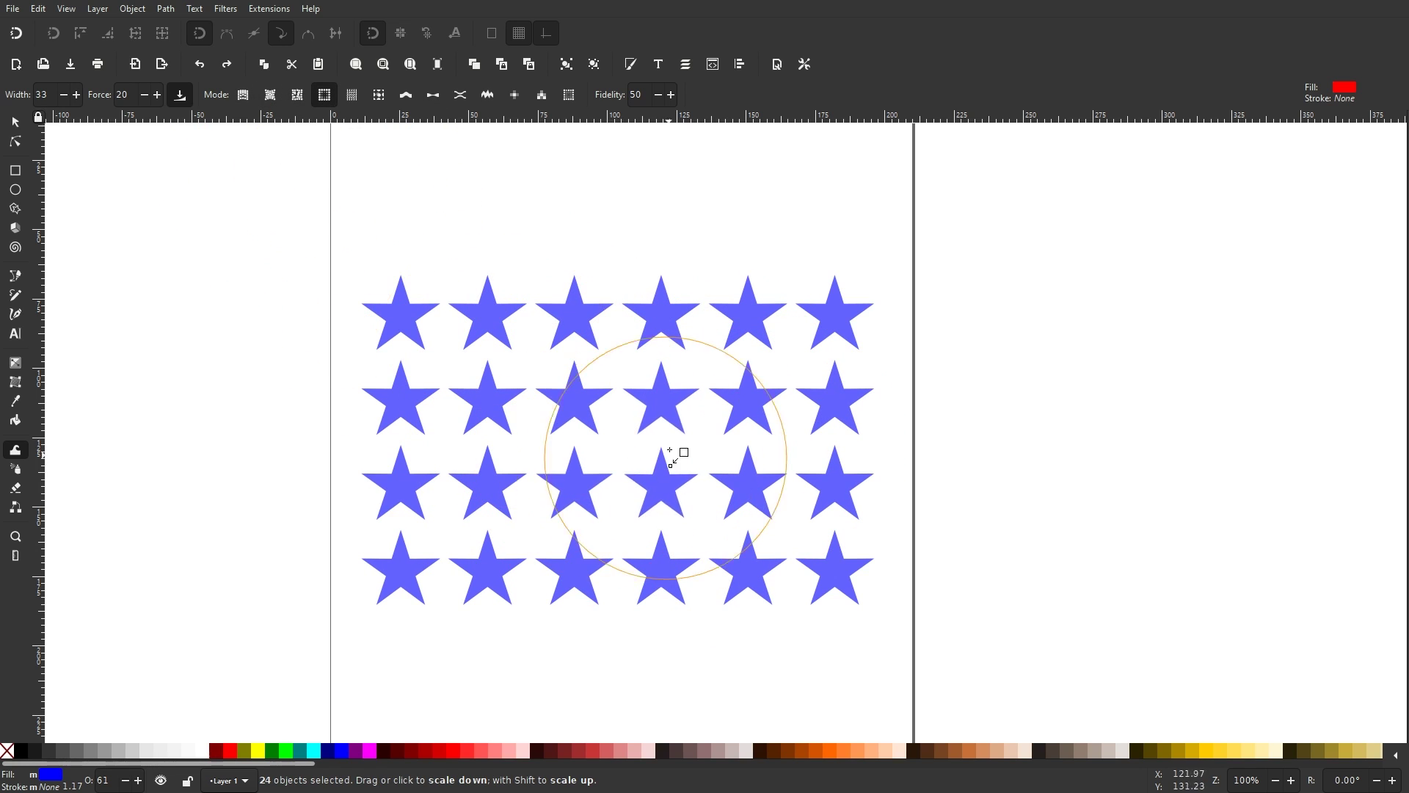
mouse_move(670, 453)
mouse_down()
mouse_move(645, 472)
mouse_move(656, 434)
mouse_move(612, 439)
mouse_move(657, 430)
mouse_move(577, 467)
mouse_move(629, 466)
mouse_up()
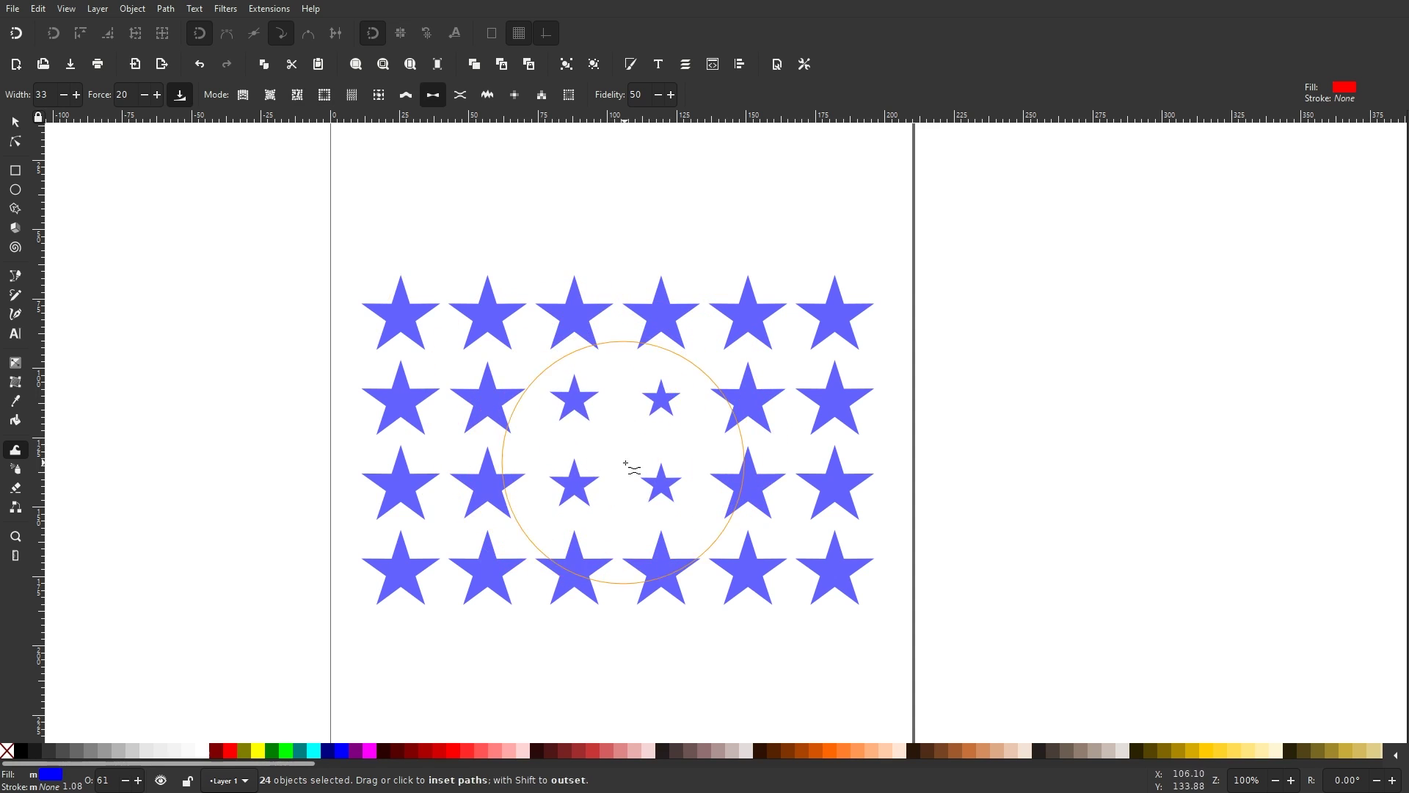
key(ctrl+z)
click(351, 94)
mouse_move(514, 411)
mouse_down()
mouse_move(515, 467)
mouse_move(789, 405)
mouse_move(822, 461)
mouse_move(492, 392)
mouse_move(630, 493)
mouse_move(586, 414)
mouse_move(643, 393)
mouse_move(529, 375)
mouse_move(717, 414)
mouse_move(735, 546)
mouse_move(596, 399)
mouse_move(569, 424)
mouse_move(724, 419)
mouse_move(808, 478)
mouse_up()
key(ctrl+z)
click(379, 94)
key(ctrl+z)
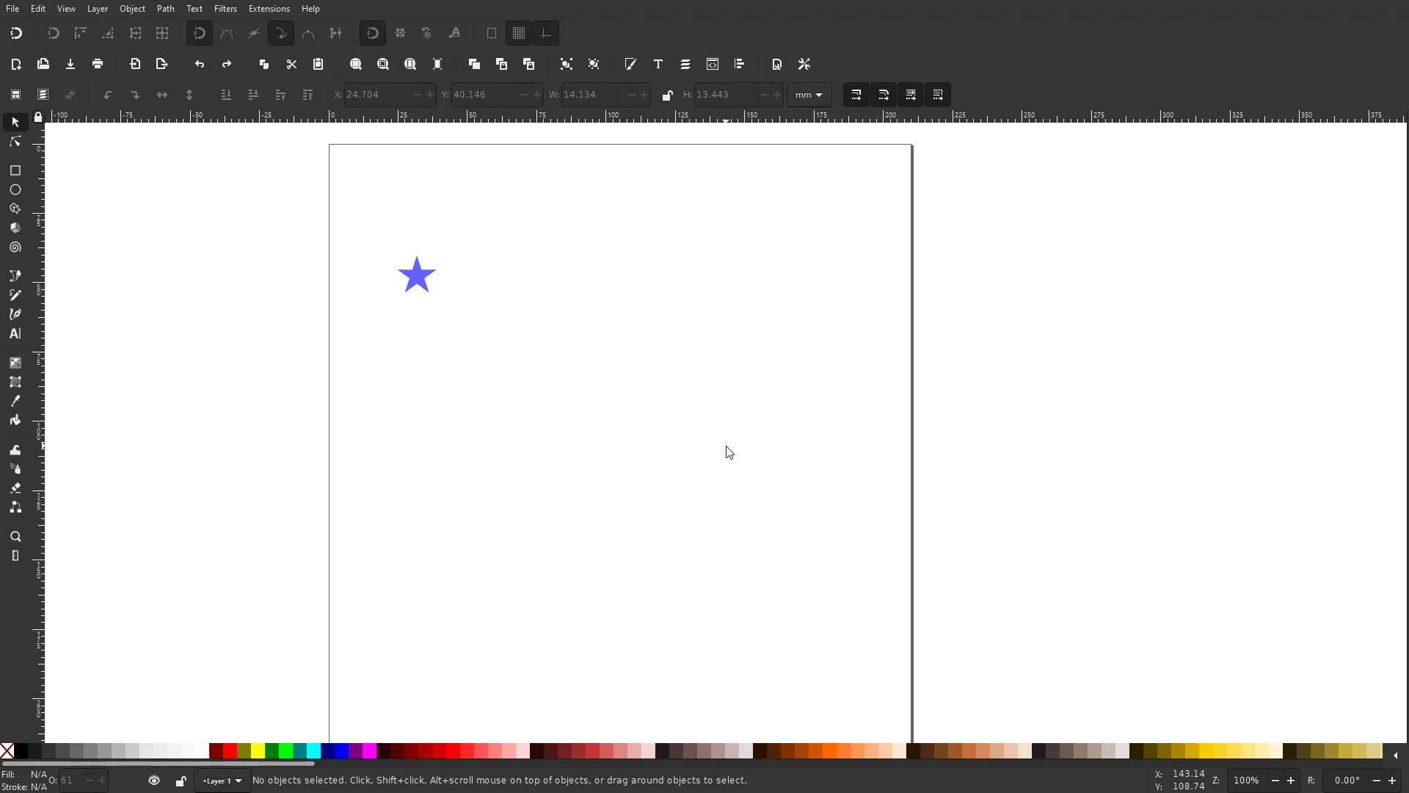
- Select the small blue star and test-spray copies across the page, undoing them
drag(727, 447, 543, 303)
scroll(676, 416, up, 1)
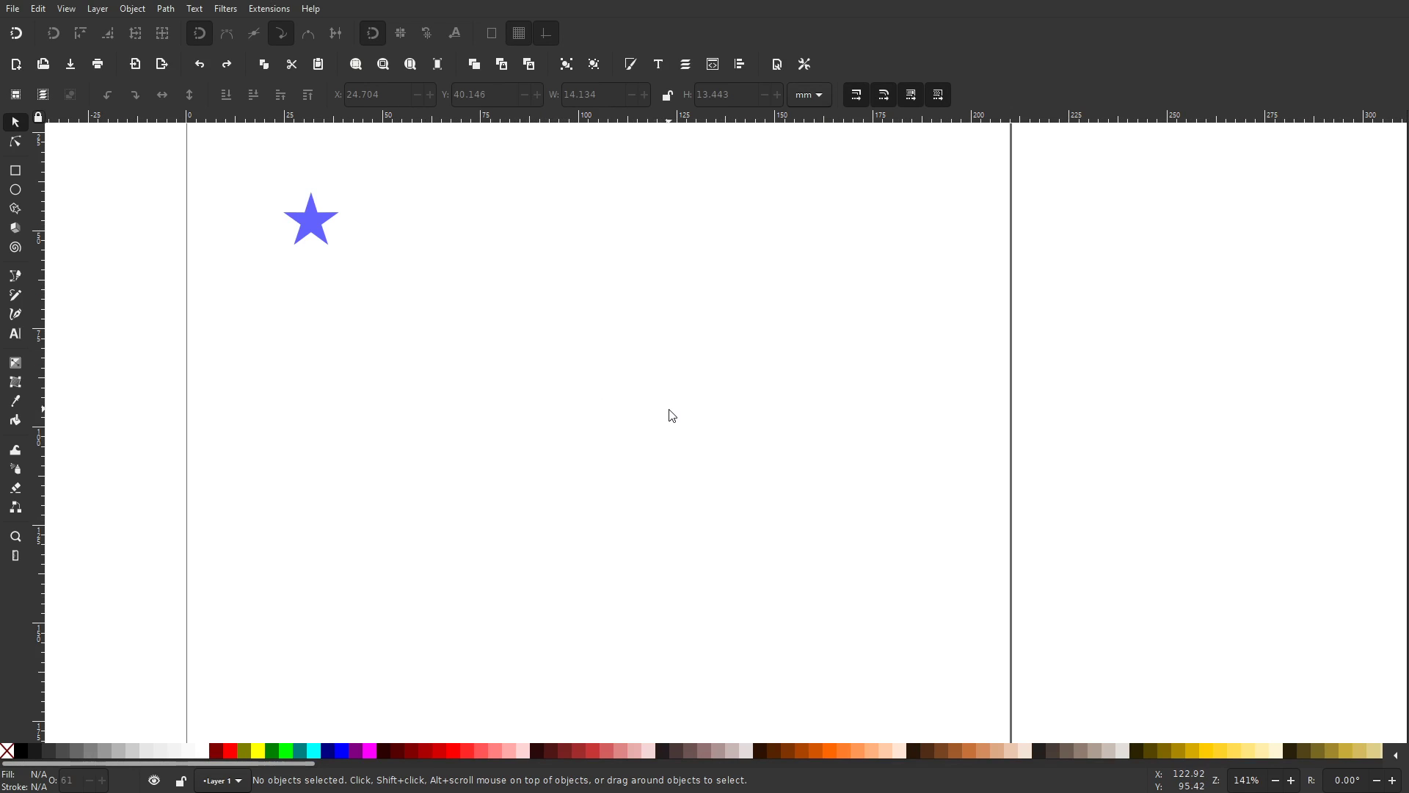
scroll(649, 393, down, 1)
drag(629, 382, 327, 210)
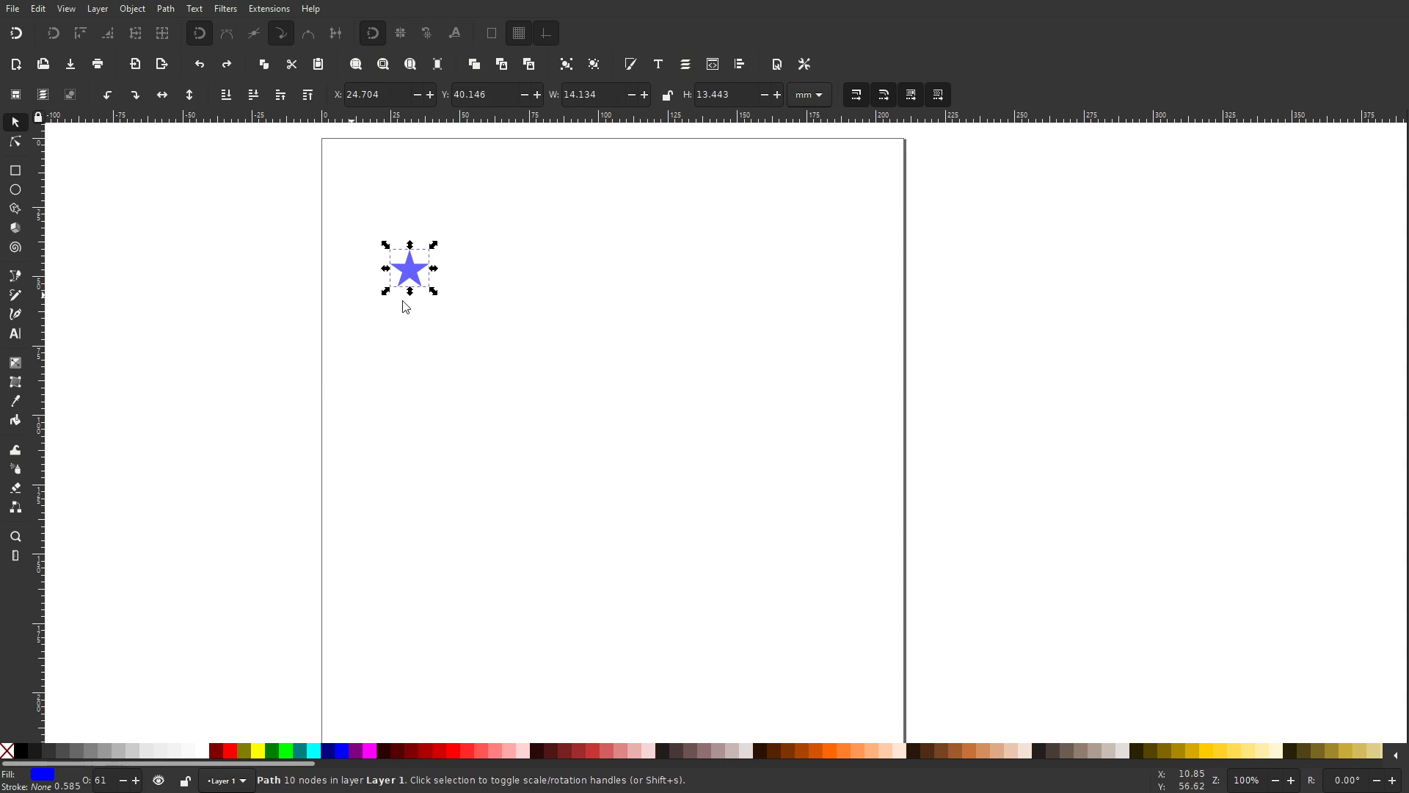
click(16, 469)
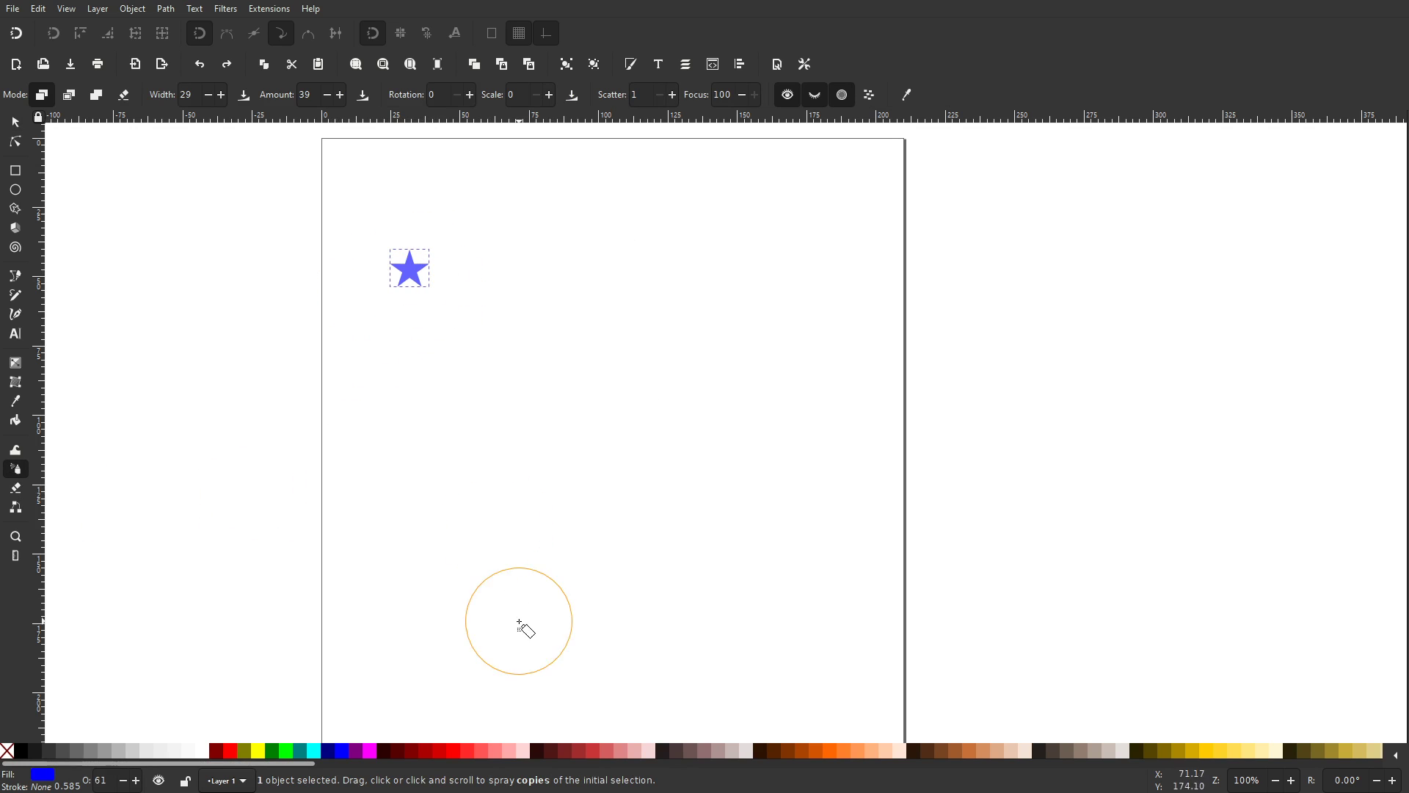
mouse_move(424, 449)
mouse_down()
mouse_move(548, 338)
mouse_move(709, 355)
mouse_move(522, 422)
mouse_move(635, 557)
mouse_move(551, 446)
mouse_move(663, 362)
mouse_move(777, 482)
mouse_move(730, 447)
mouse_up()
key(ctrl+z)
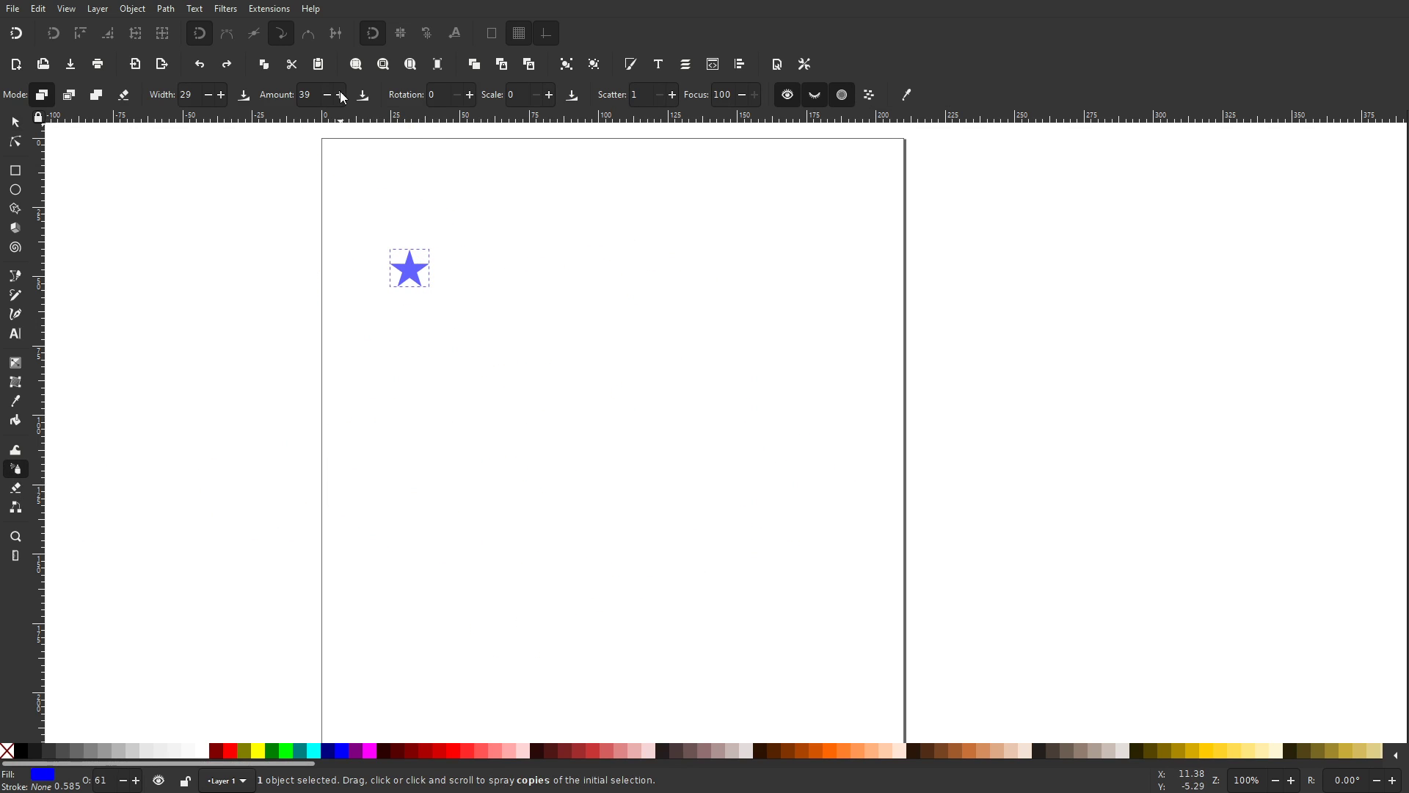
- Raise spray amount to 45 and rotation to 26, then spray a final batch of star copies
click(340, 95)
click(340, 95)
click(340, 94)
click(340, 94)
click(340, 95)
click(340, 95)
mouse_move(512, 359)
mouse_down()
mouse_move(451, 463)
mouse_move(693, 414)
mouse_up()
key(ctrl+z)
key(Delete)
text(26)
mouse_move(433, 389)
mouse_down()
mouse_move(682, 488)
mouse_move(690, 547)
mouse_up()
key(ctrl+z)
mouse_move(572, 324)
mouse_down()
mouse_move(478, 576)
mouse_move(733, 570)
mouse_up()
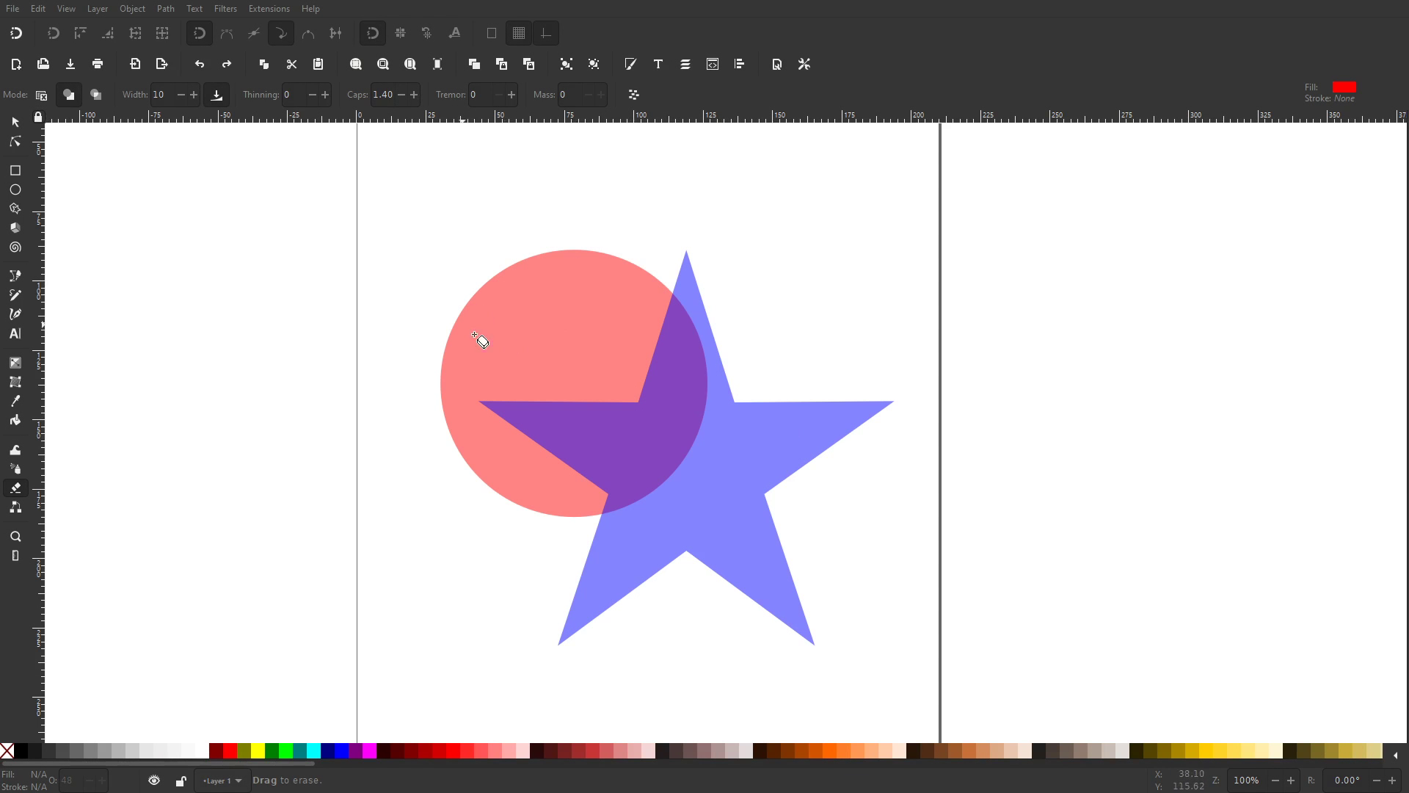
- Erase two wavy cuts through the red circle and blue star
scroll(641, 447, right, 1)
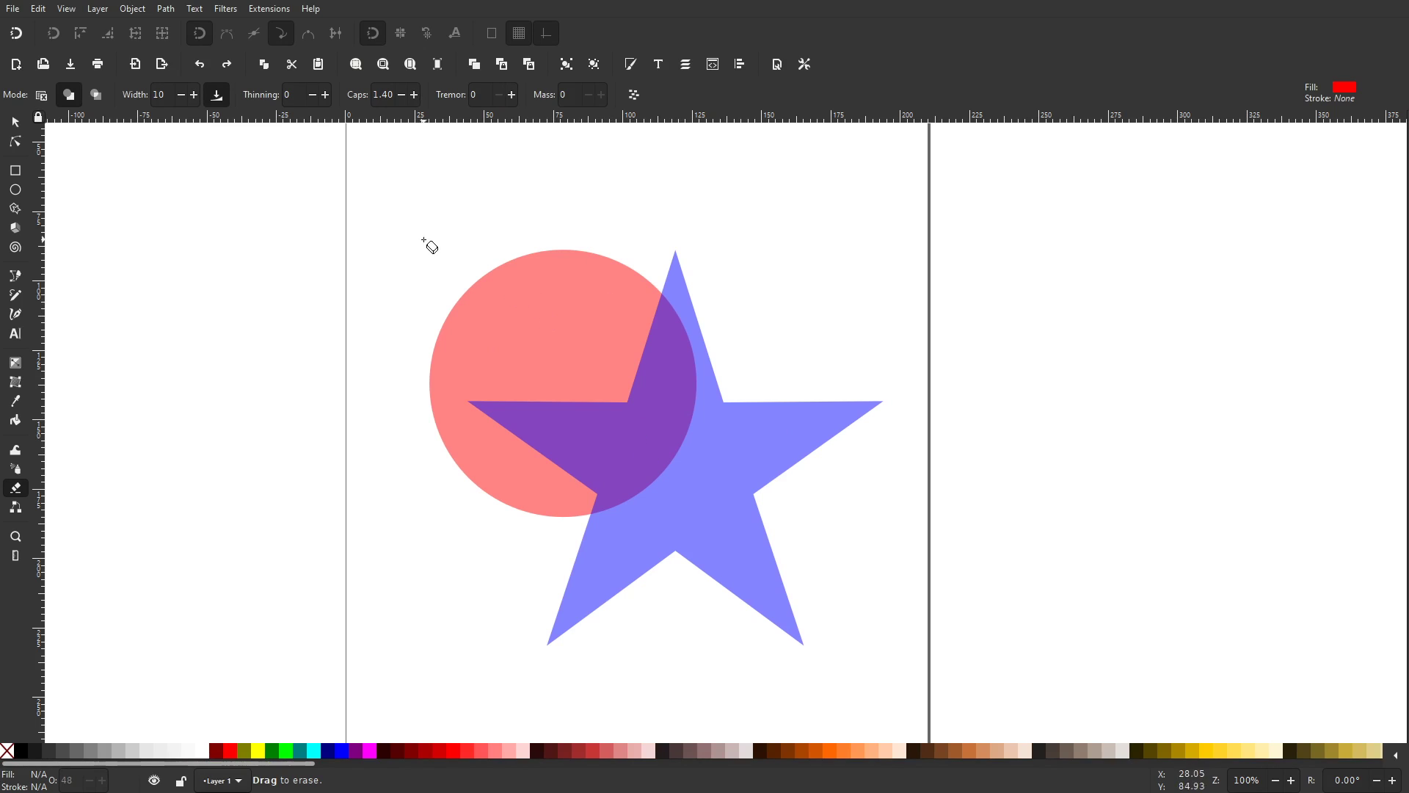
mouse_move(423, 240)
mouse_down()
mouse_move(454, 288)
mouse_move(508, 326)
mouse_move(538, 280)
mouse_move(569, 295)
mouse_move(544, 345)
mouse_move(590, 347)
mouse_move(596, 270)
mouse_move(639, 249)
mouse_up()
mouse_move(446, 546)
mouse_down()
mouse_move(579, 453)
mouse_move(704, 431)
mouse_move(668, 484)
mouse_move(676, 517)
mouse_move(768, 473)
mouse_move(770, 392)
mouse_move(683, 364)
mouse_move(640, 391)
mouse_move(621, 317)
mouse_up()
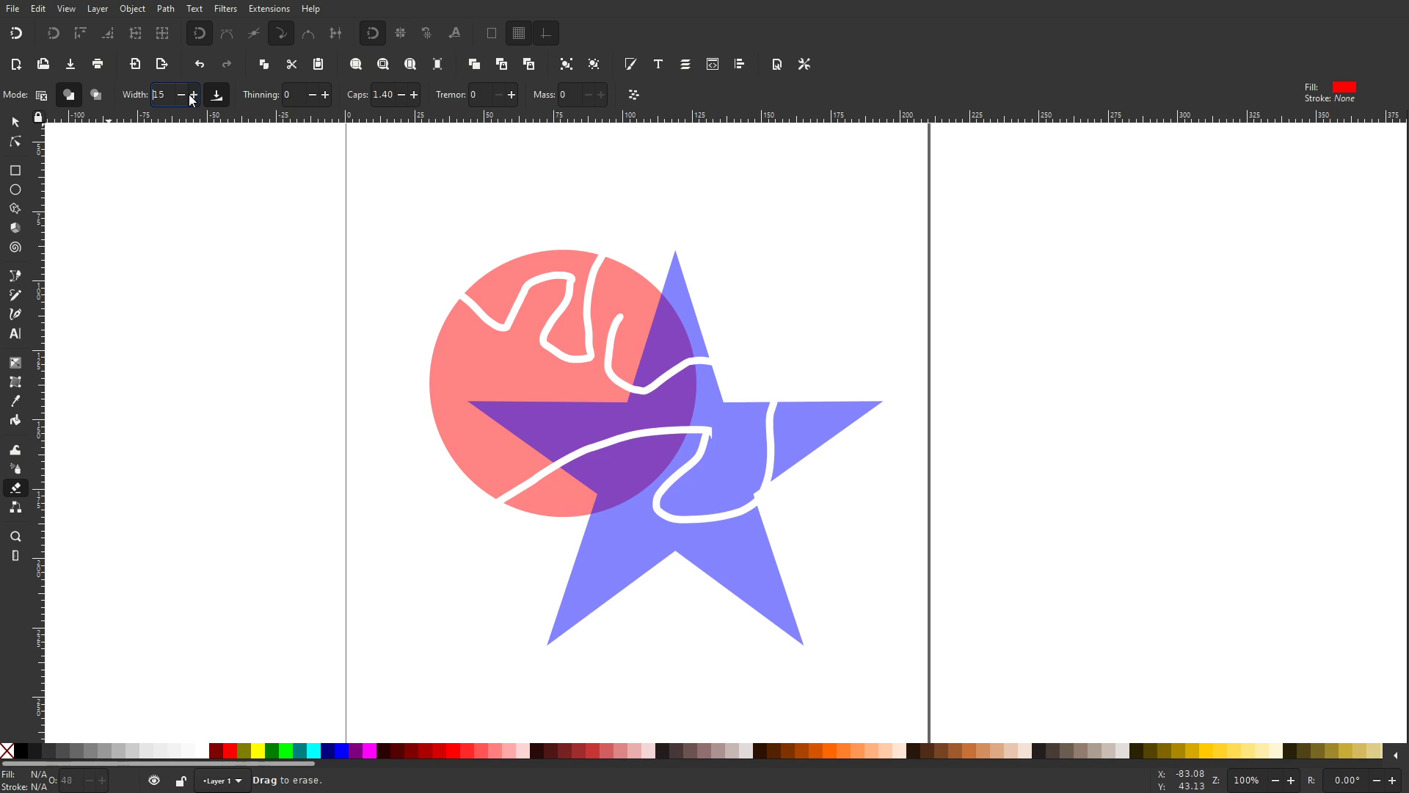
- Set the eraser width to 42, carve thick cuts through circle and star, and inspect the pieces
text(42)
key(Return)
mouse_move(416, 506)
mouse_down()
mouse_move(473, 436)
mouse_move(539, 393)
mouse_move(633, 413)
mouse_up()
mouse_move(694, 623)
mouse_down()
mouse_move(586, 473)
mouse_move(536, 336)
mouse_move(459, 442)
mouse_move(477, 274)
mouse_move(453, 271)
mouse_move(446, 331)
mouse_move(486, 448)
mouse_up()
ctrl+scroll(488, 361, up, 2)
scroll(497, 400, up, 1)
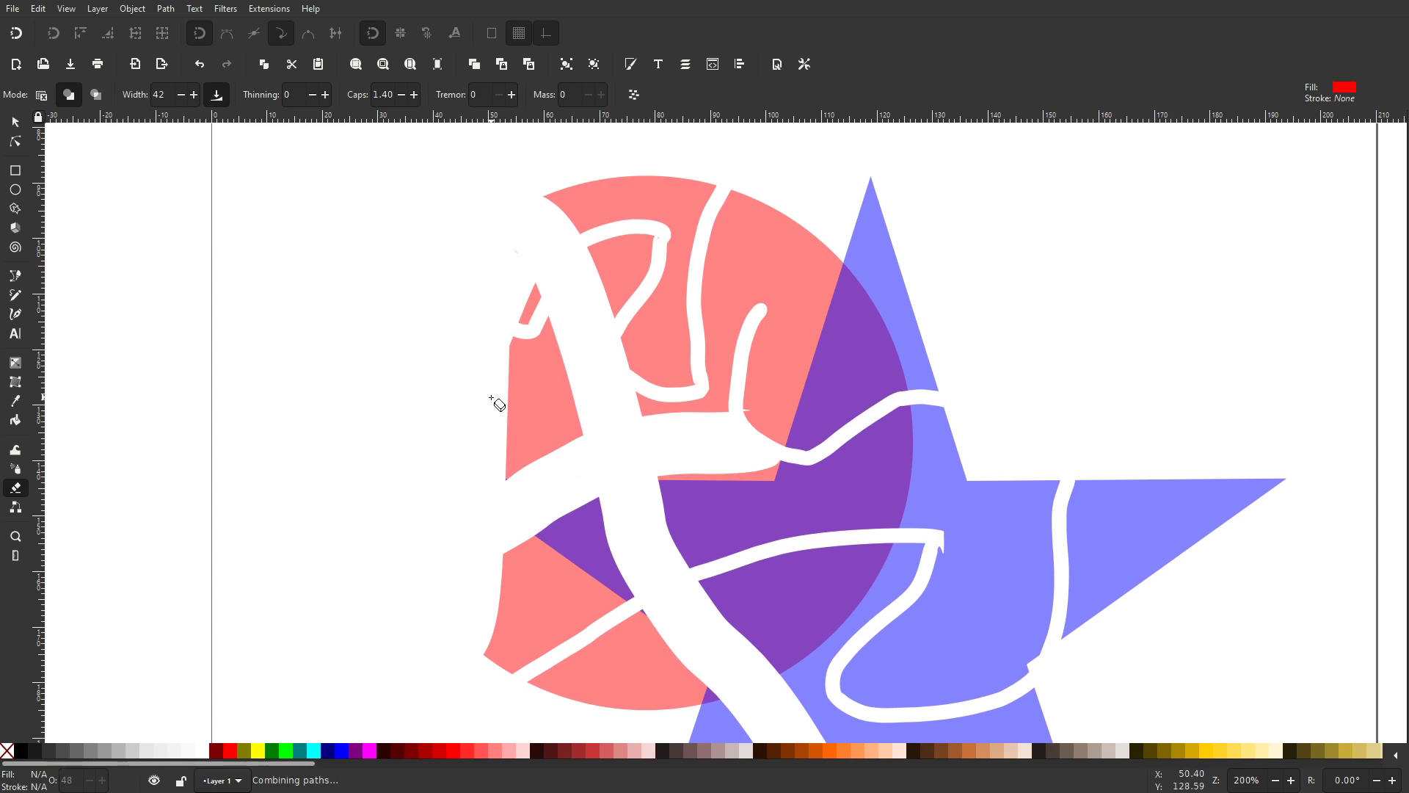
key(n)
click(528, 381)
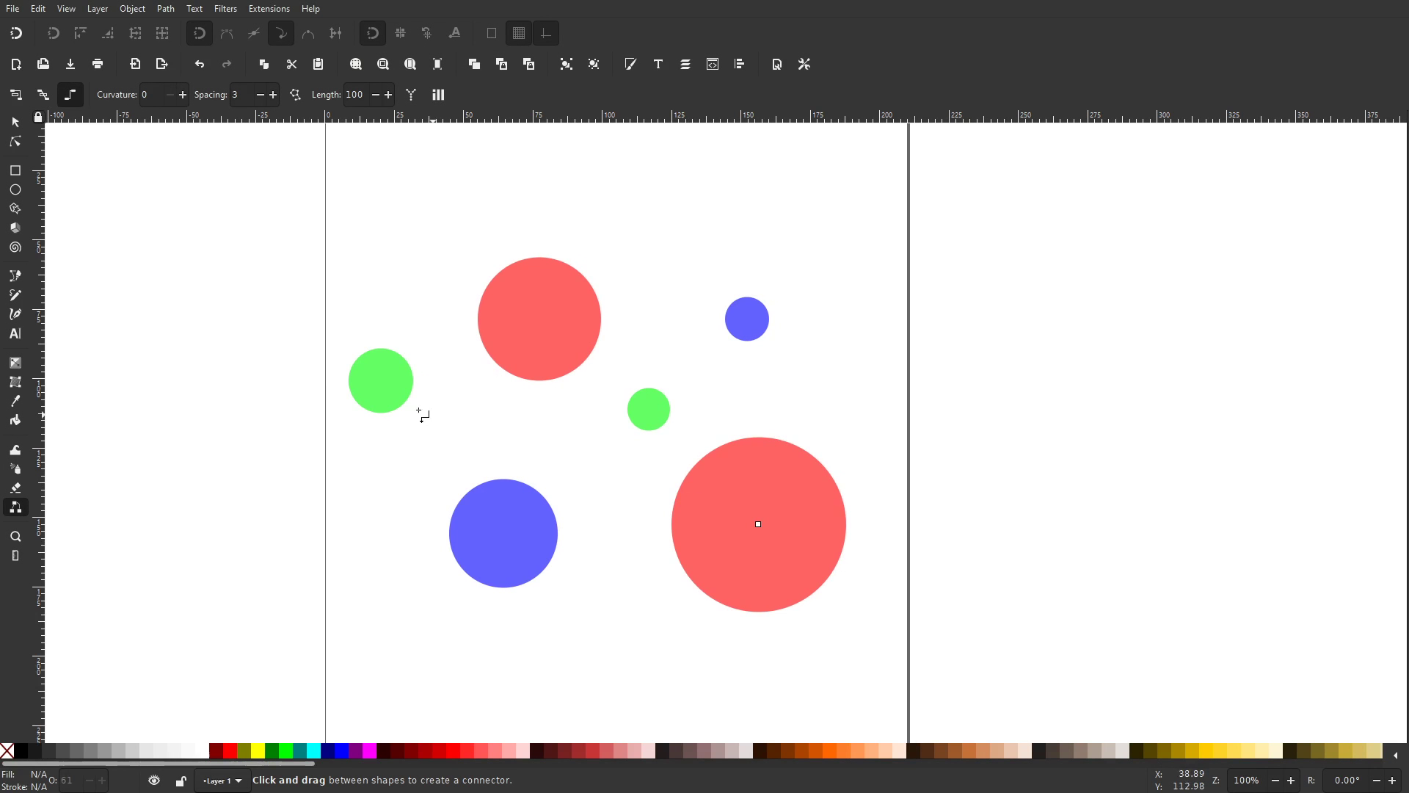
- Connect green to upper red, large red and small blue to small green, and lower blue to upper red
drag(381, 380, 404, 383)
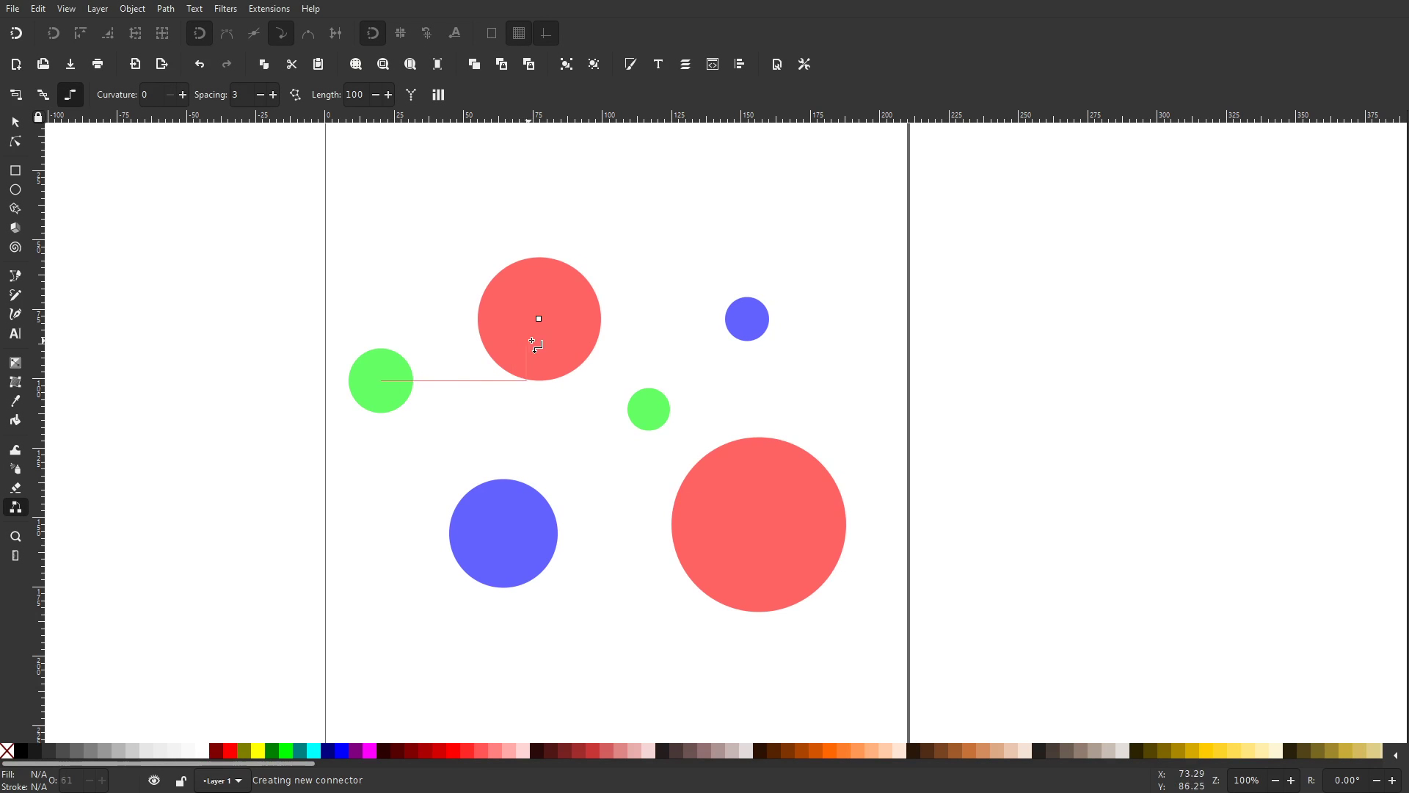
drag(540, 318, 540, 318)
drag(764, 530, 738, 514)
drag(669, 437, 648, 409)
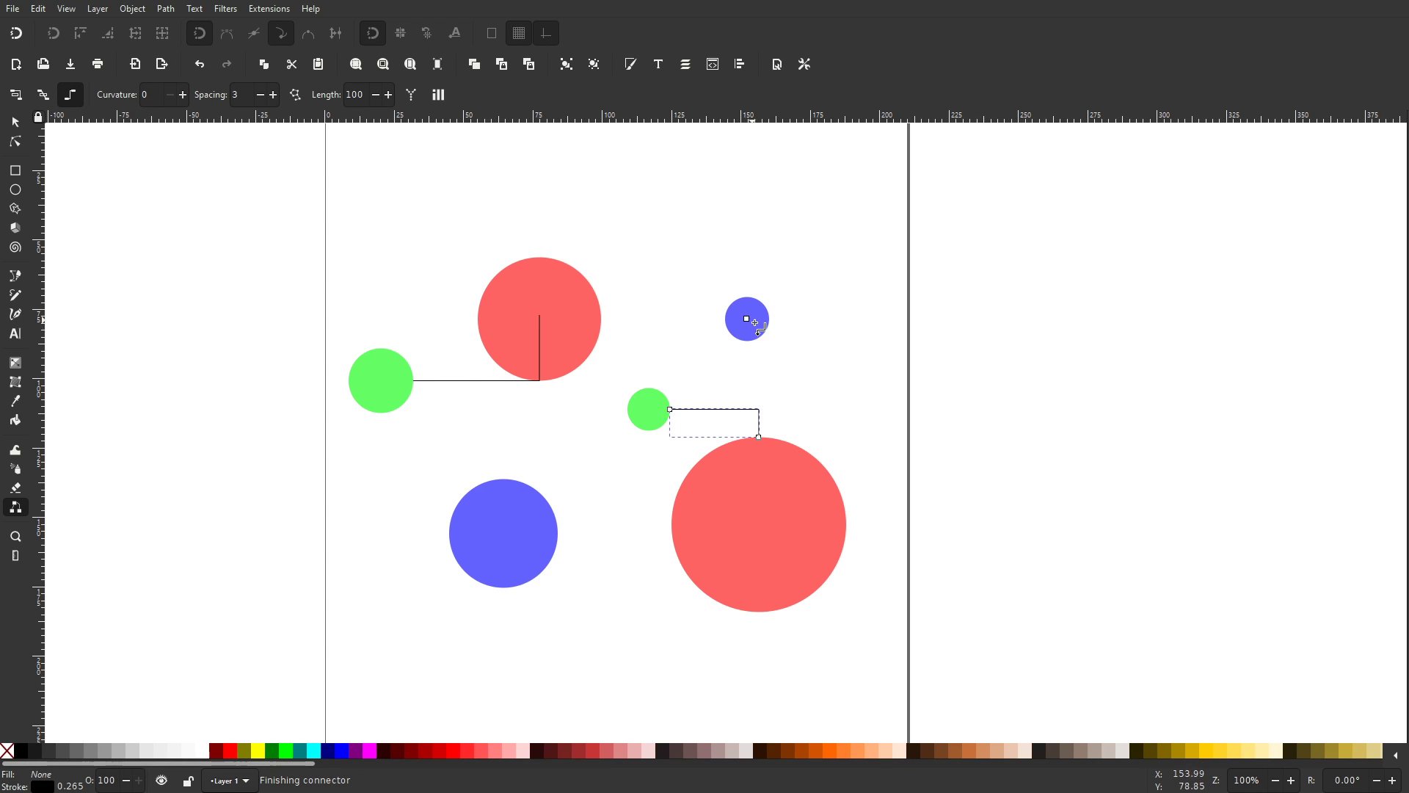
drag(756, 323, 648, 409)
drag(512, 545, 541, 324)
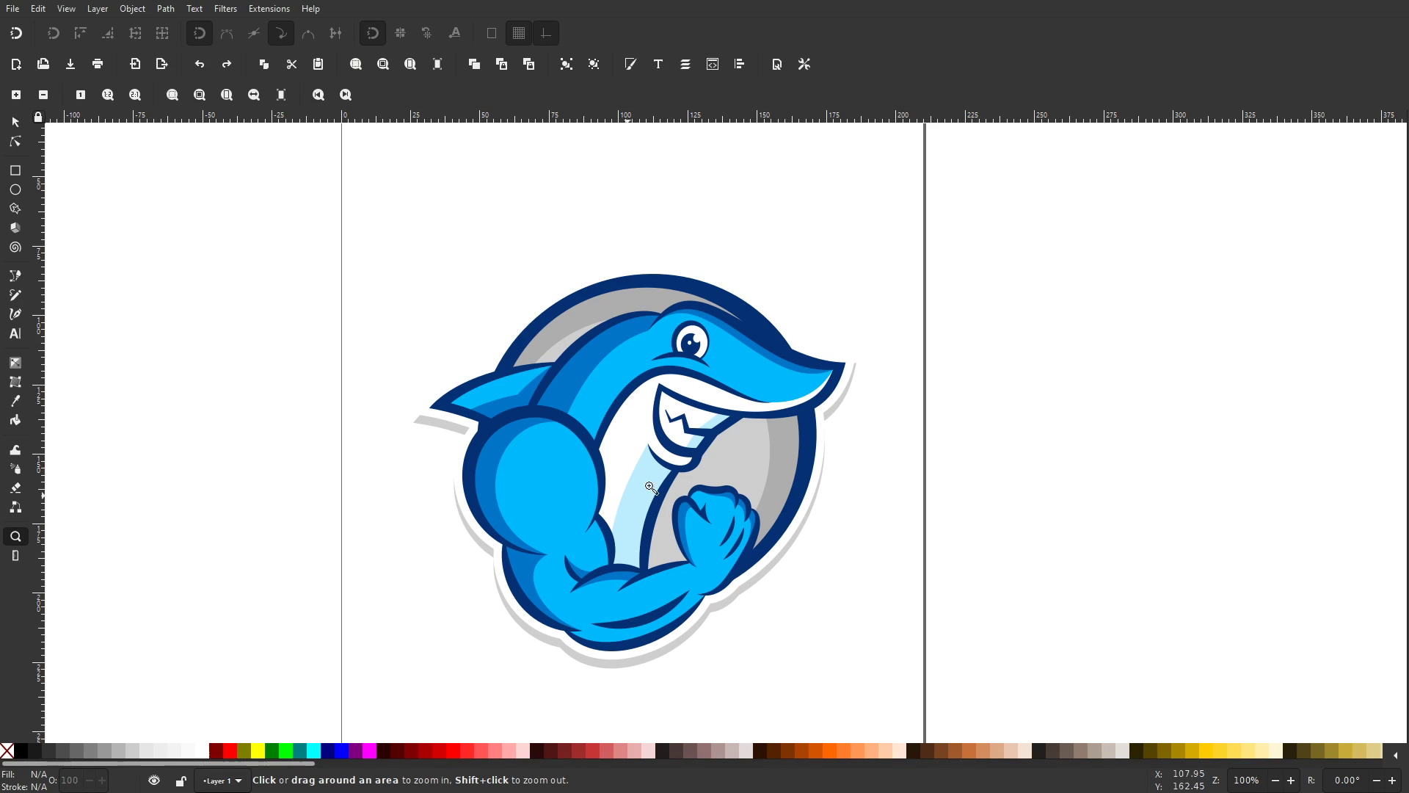
- Zoom in on the shark's head and eye, zoom back out to 100%, and recentre the logo
drag(545, 261, 731, 402)
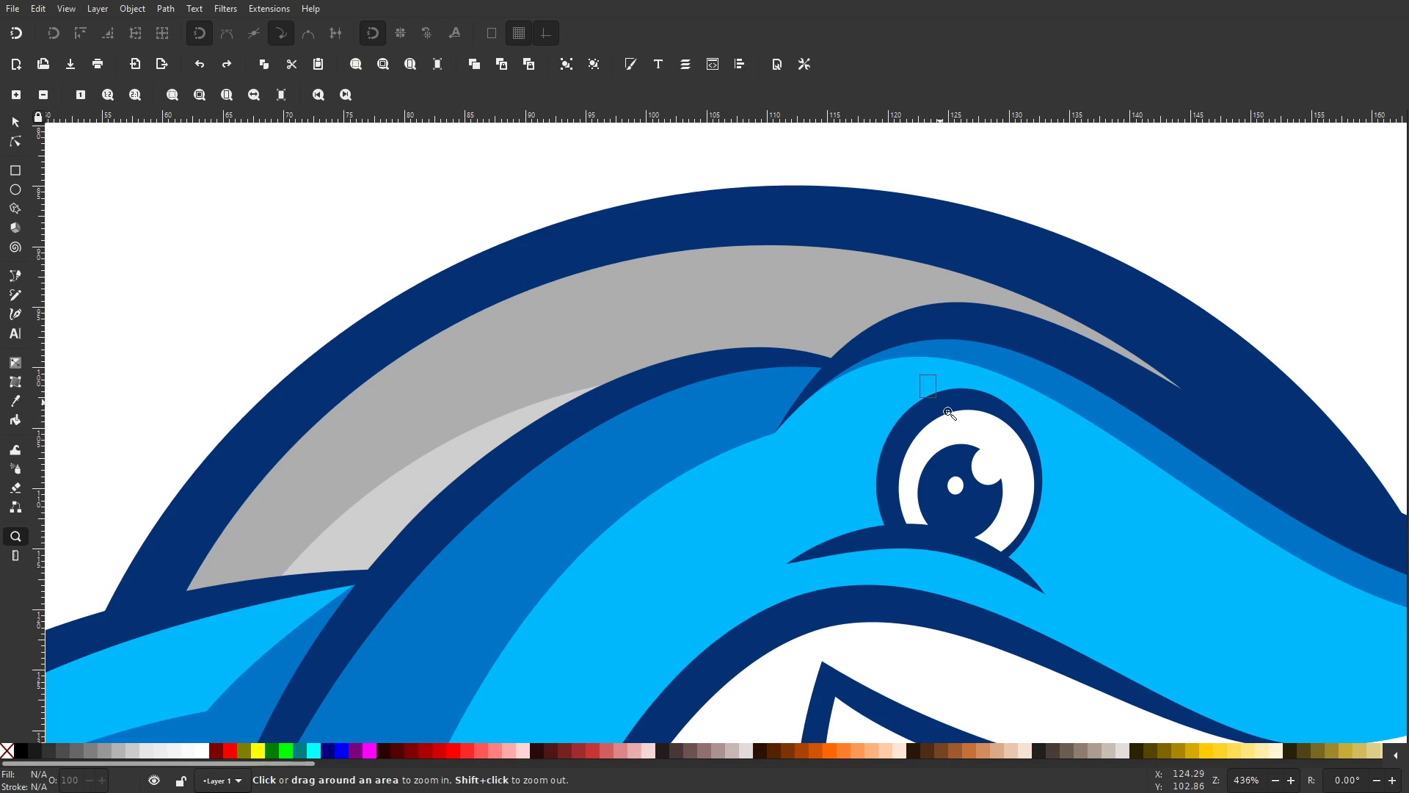
drag(949, 414, 1029, 522)
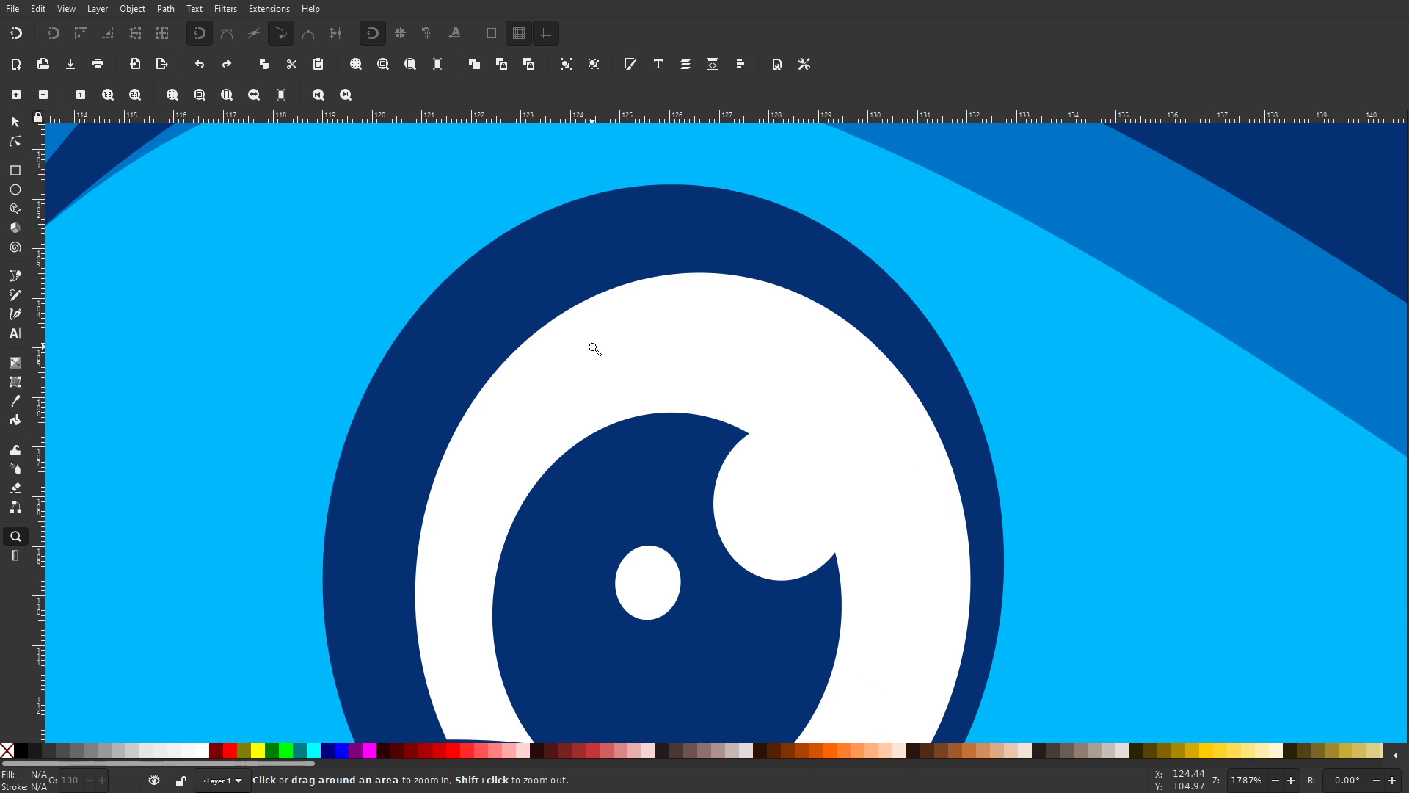
drag(594, 349, 1027, 646)
shift+click(837, 541)
shift+click(712, 458)
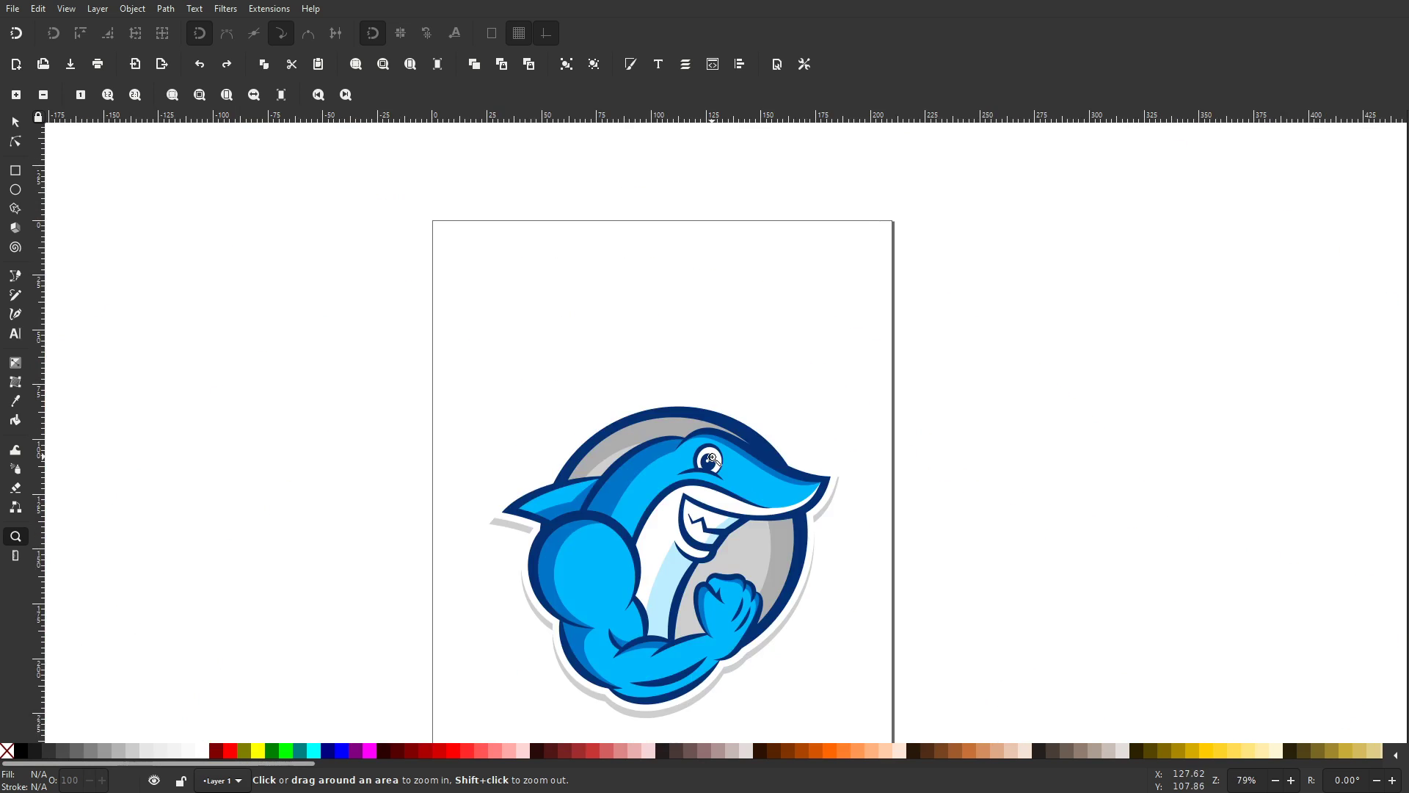
scroll(712, 458, down, 6)
scroll(720, 488, up, 4)
key(1)
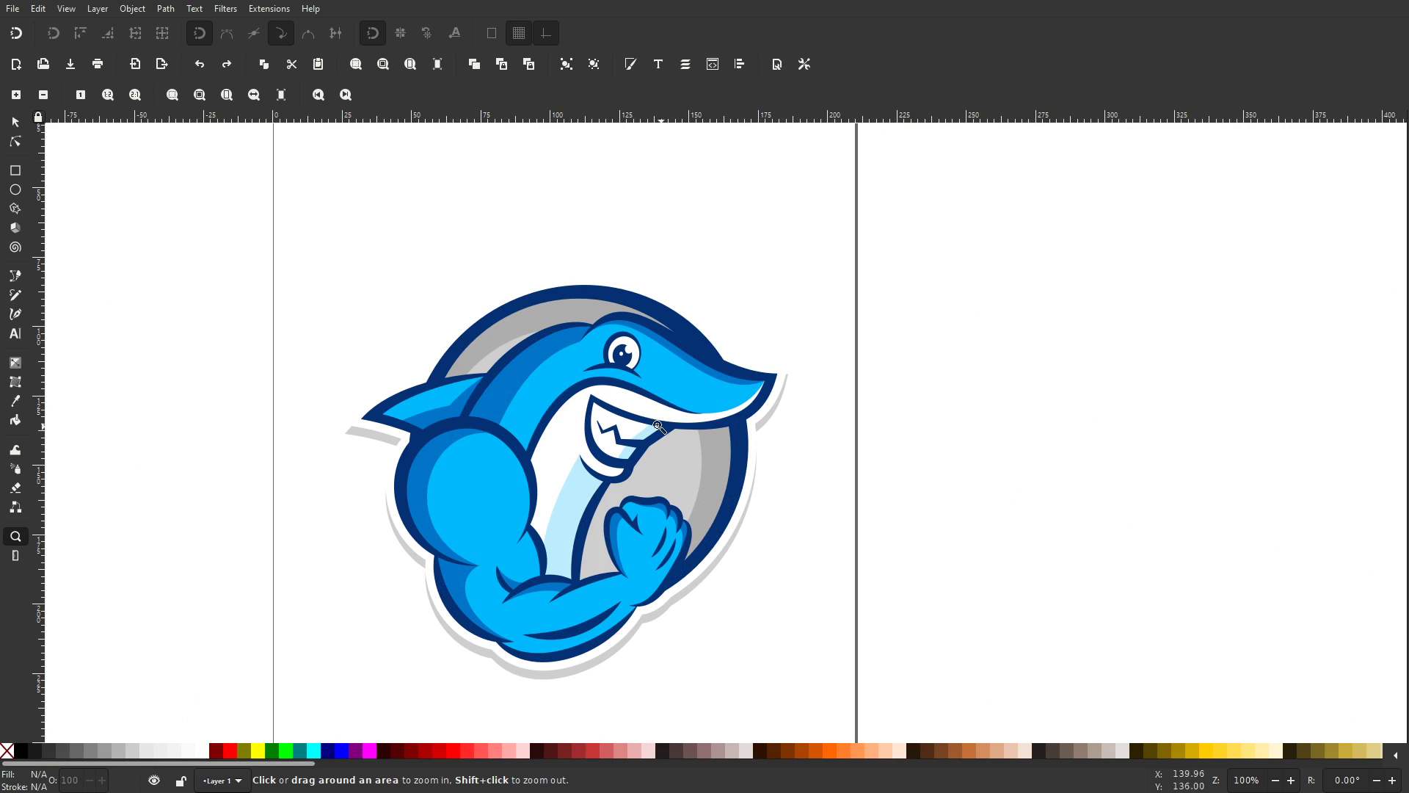
drag(658, 426, 745, 406)
scroll(715, 338, up, 8)
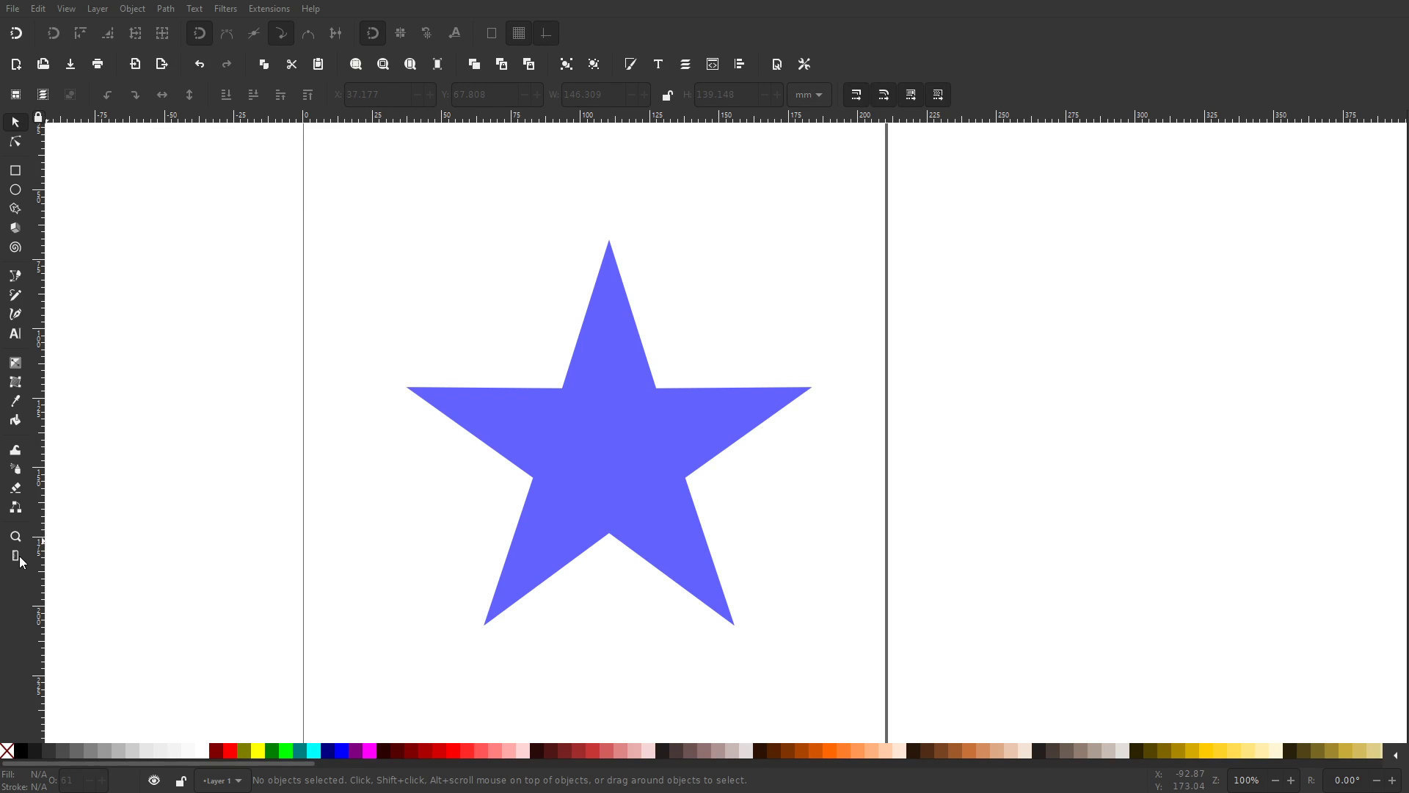
- Measure across the star and down its left arm, switching units to inches and back to px
click(16, 556)
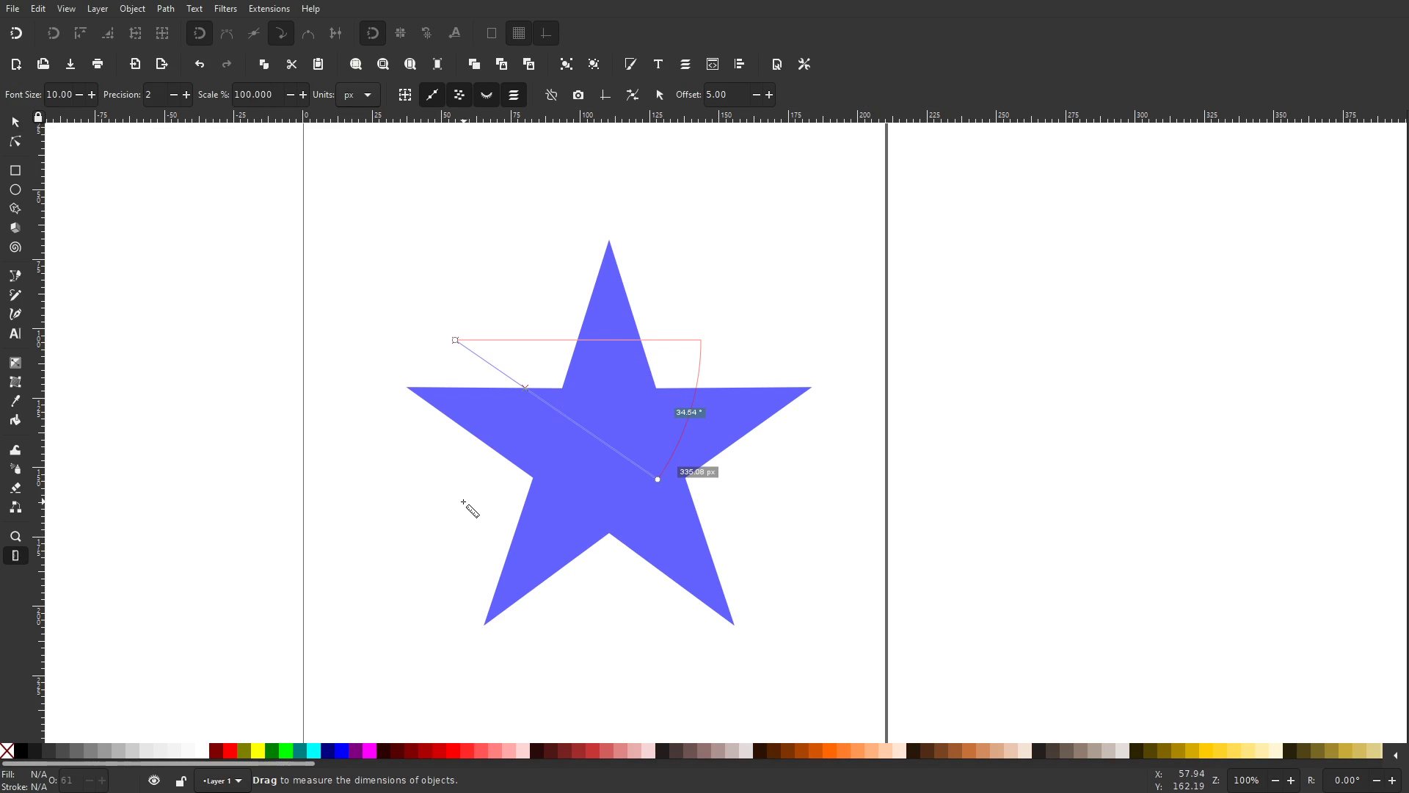
drag(463, 502, 641, 260)
scroll(525, 373, up, 2)
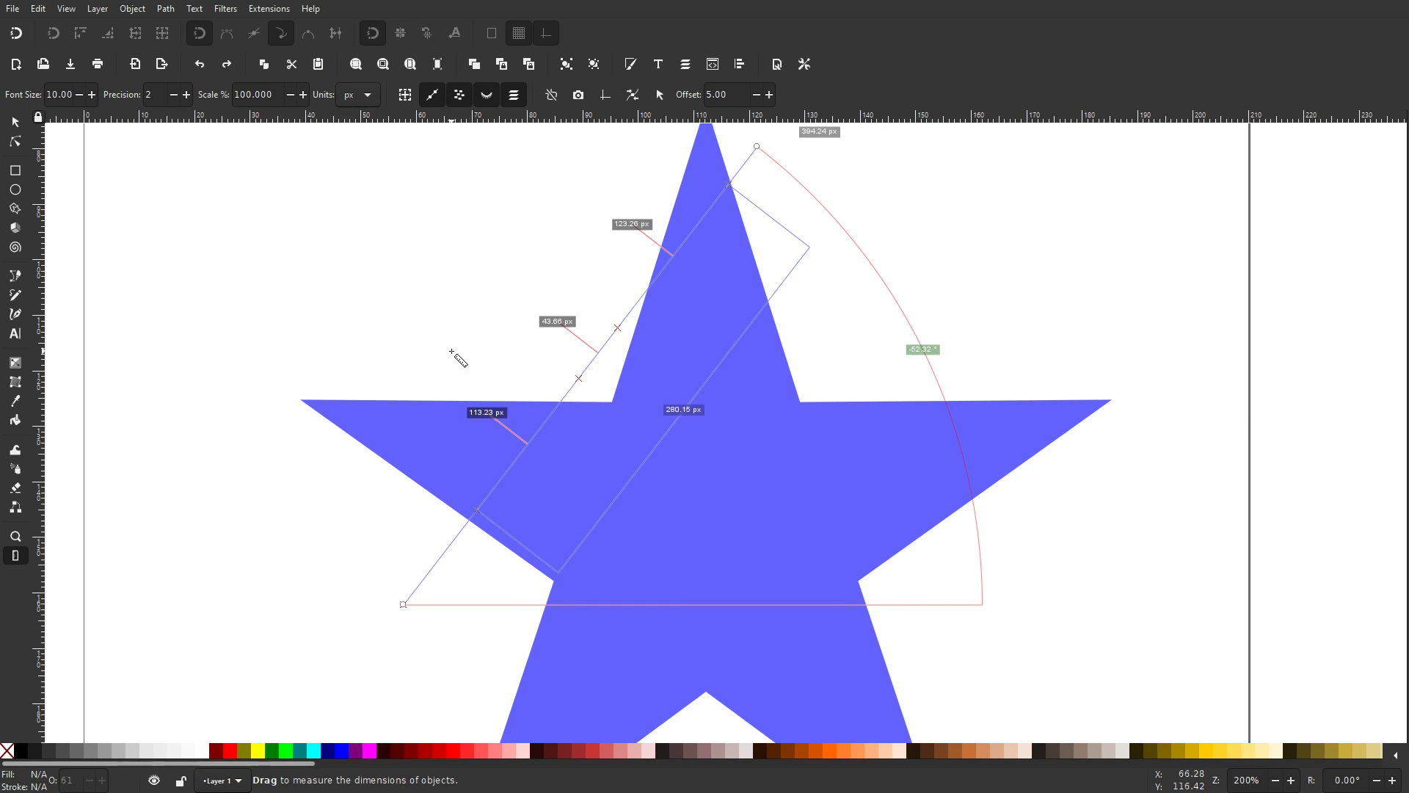
scroll(452, 352, down, 2)
scroll(452, 352, right, 2)
drag(396, 309, 361, 526)
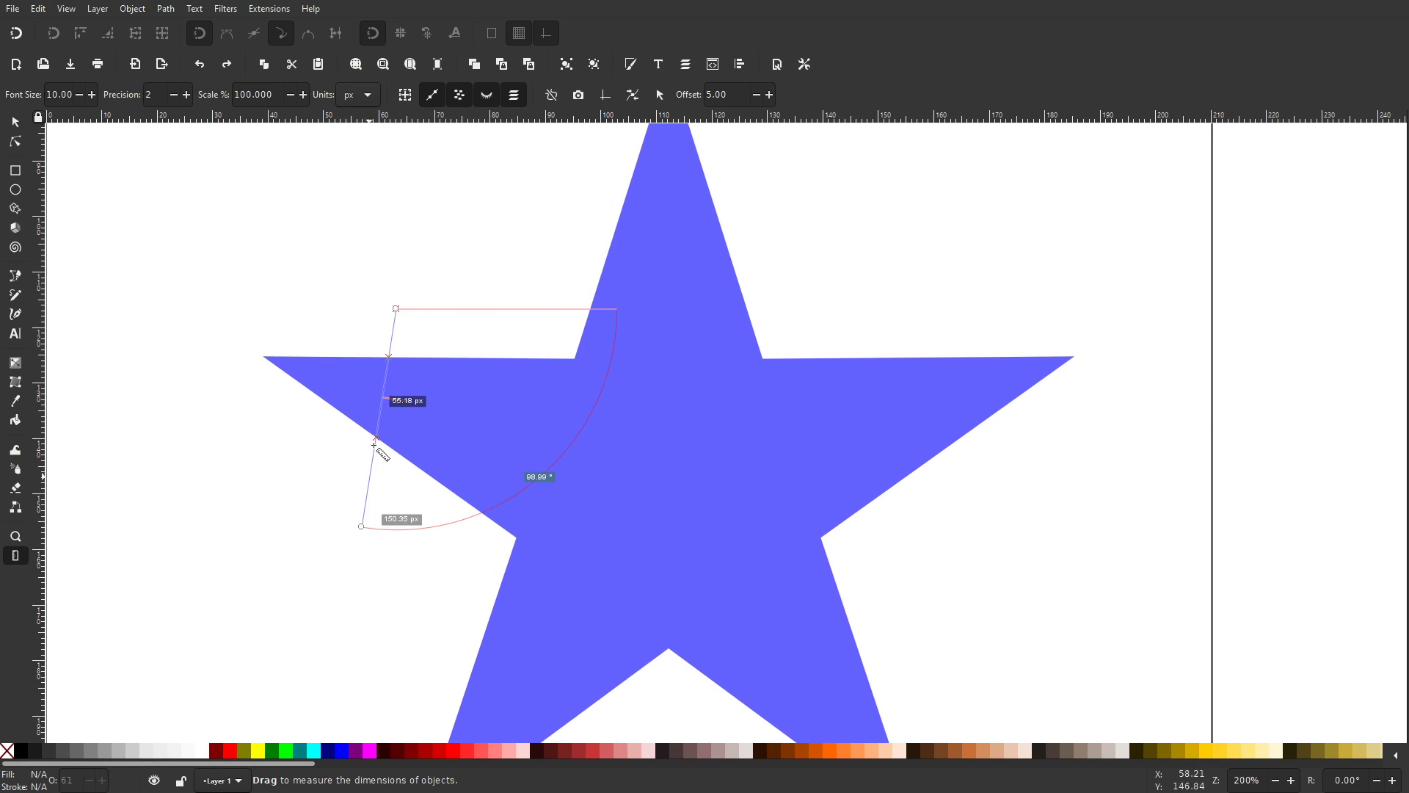
click(364, 96)
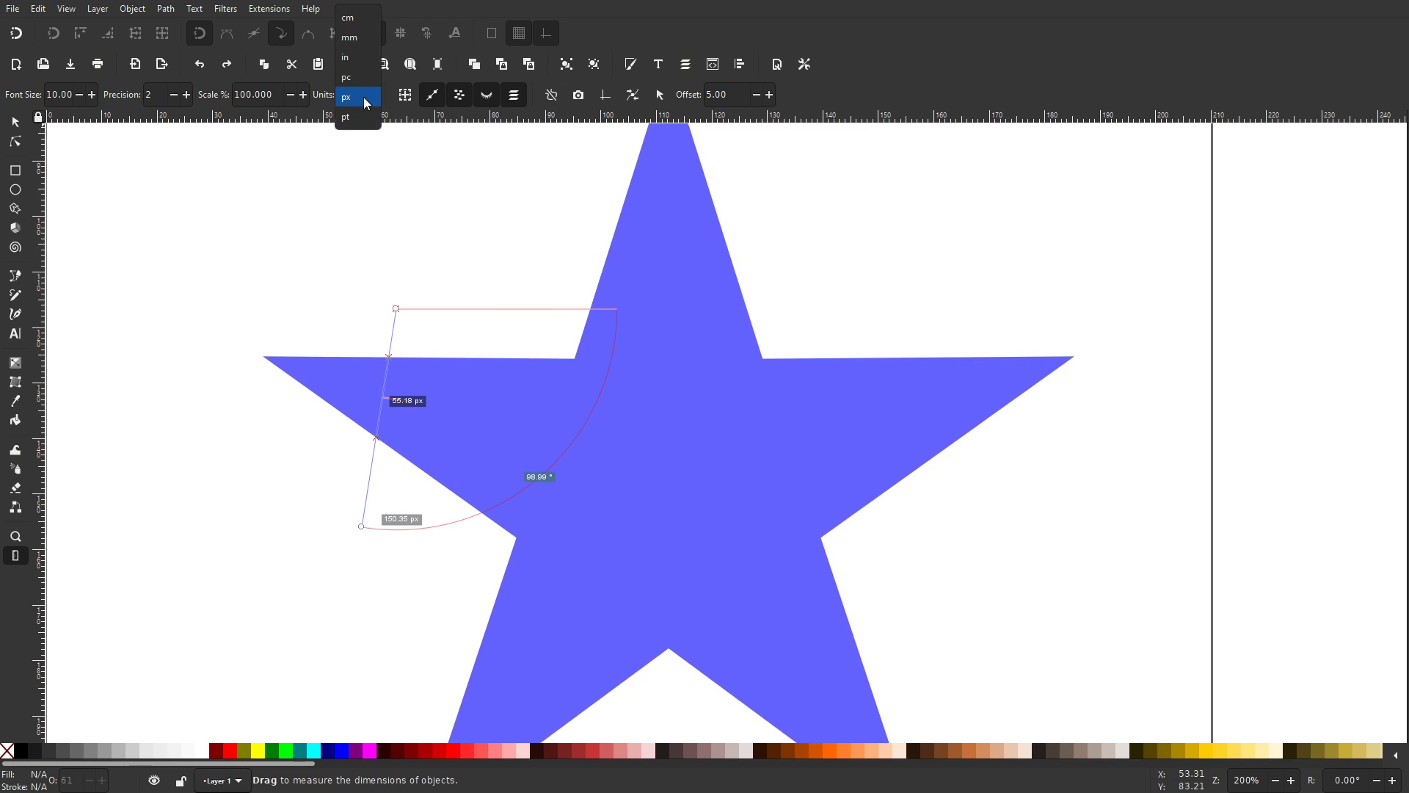
click(348, 60)
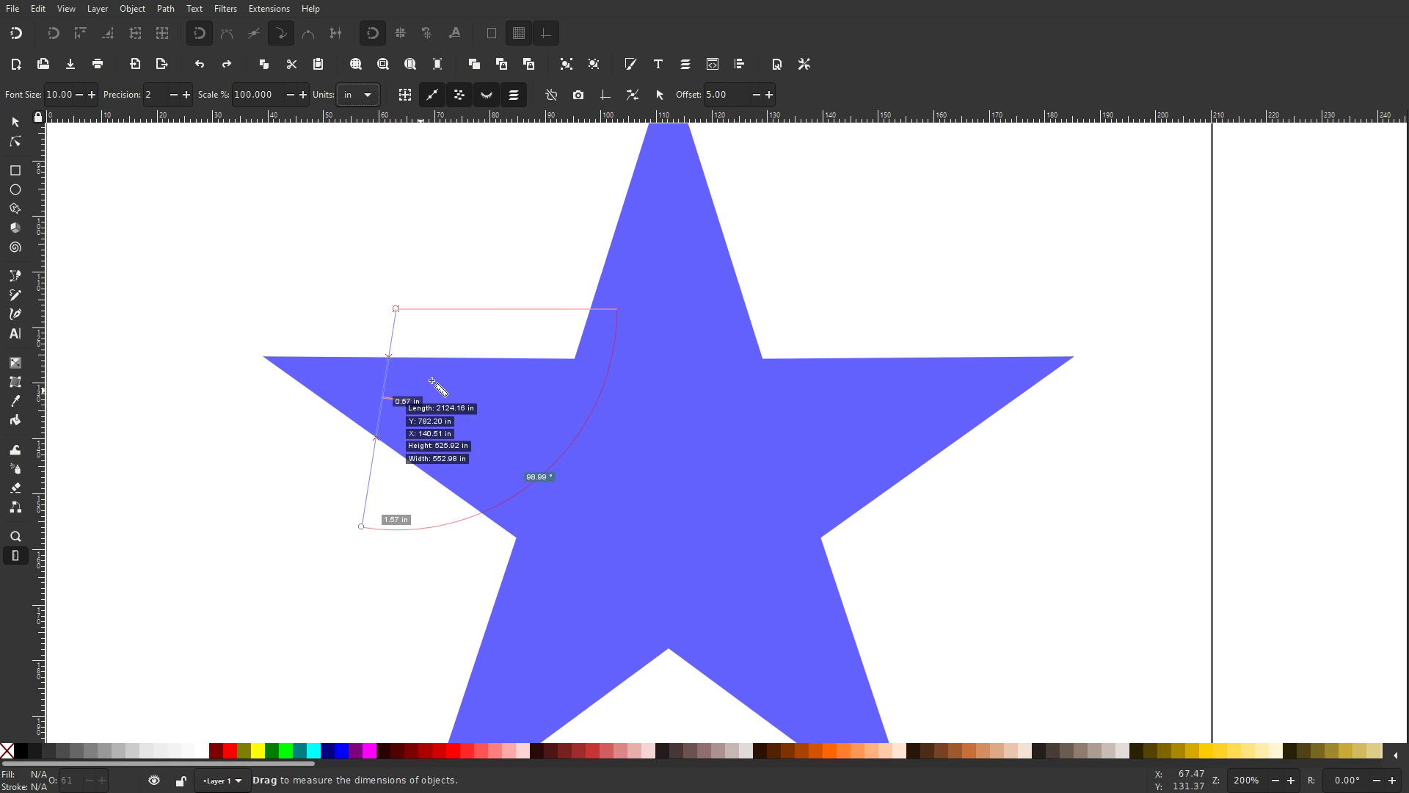
click(350, 99)
click(346, 137)
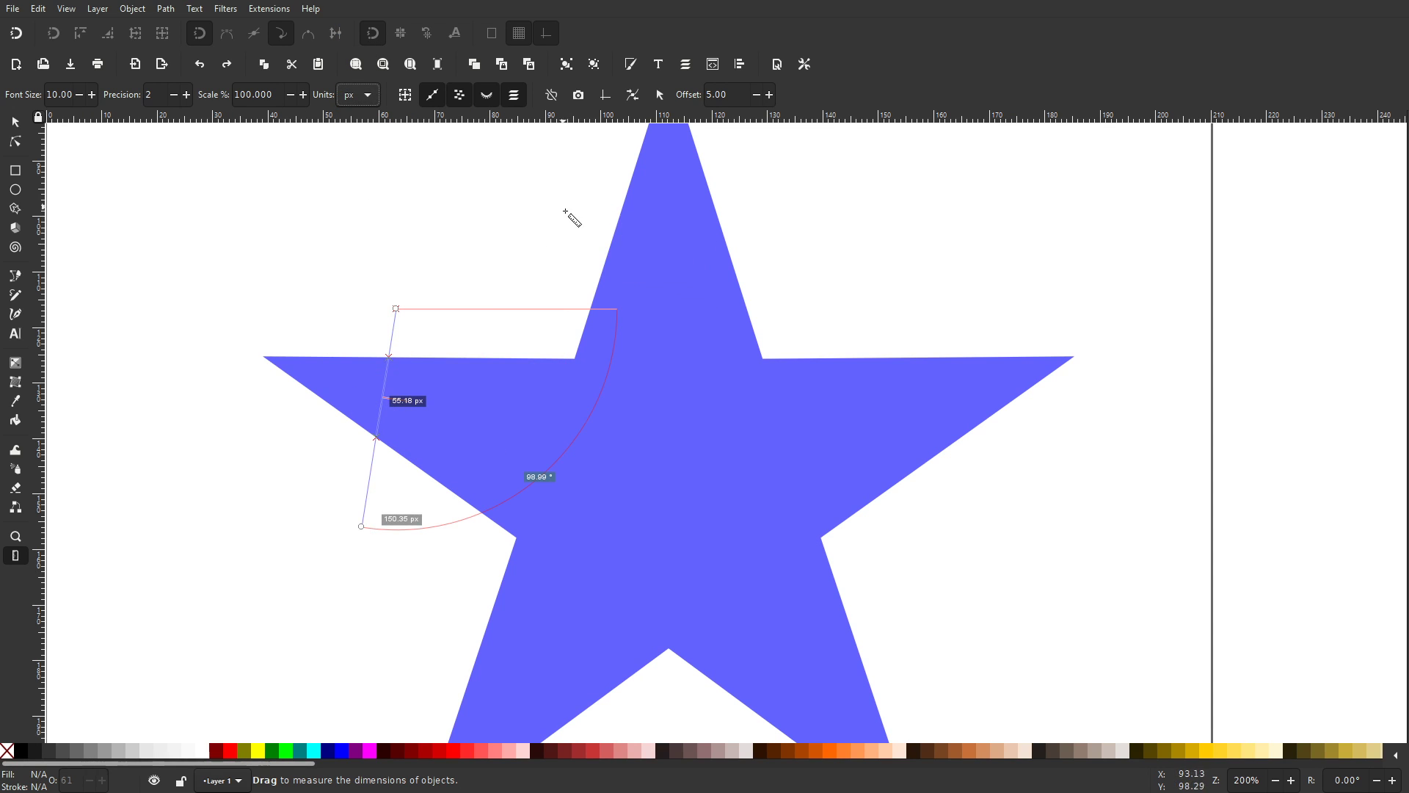
- Measure a 342.79 px line down the star, convert it to an item, and move it up-left
drag(563, 206, 402, 683)
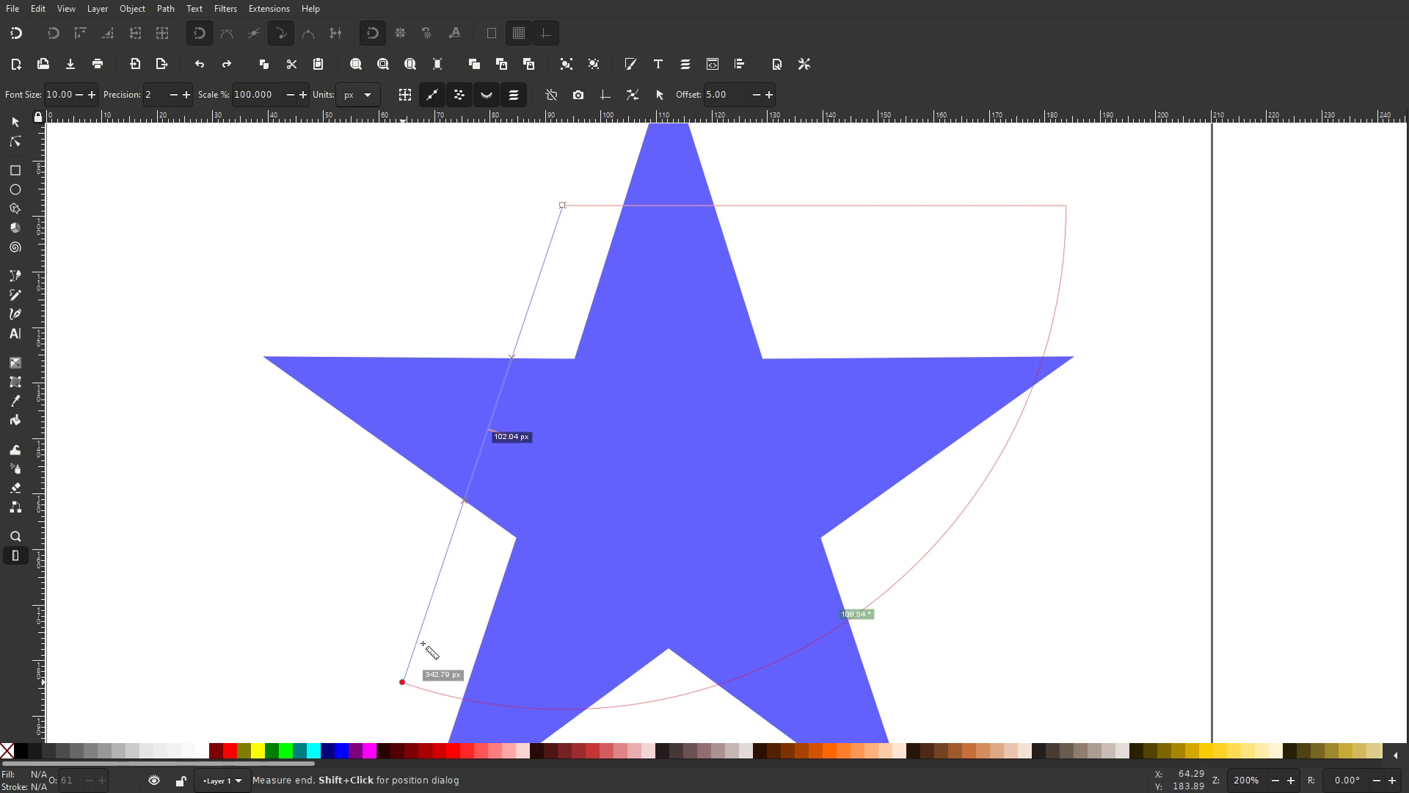
scroll(482, 510, down, 1)
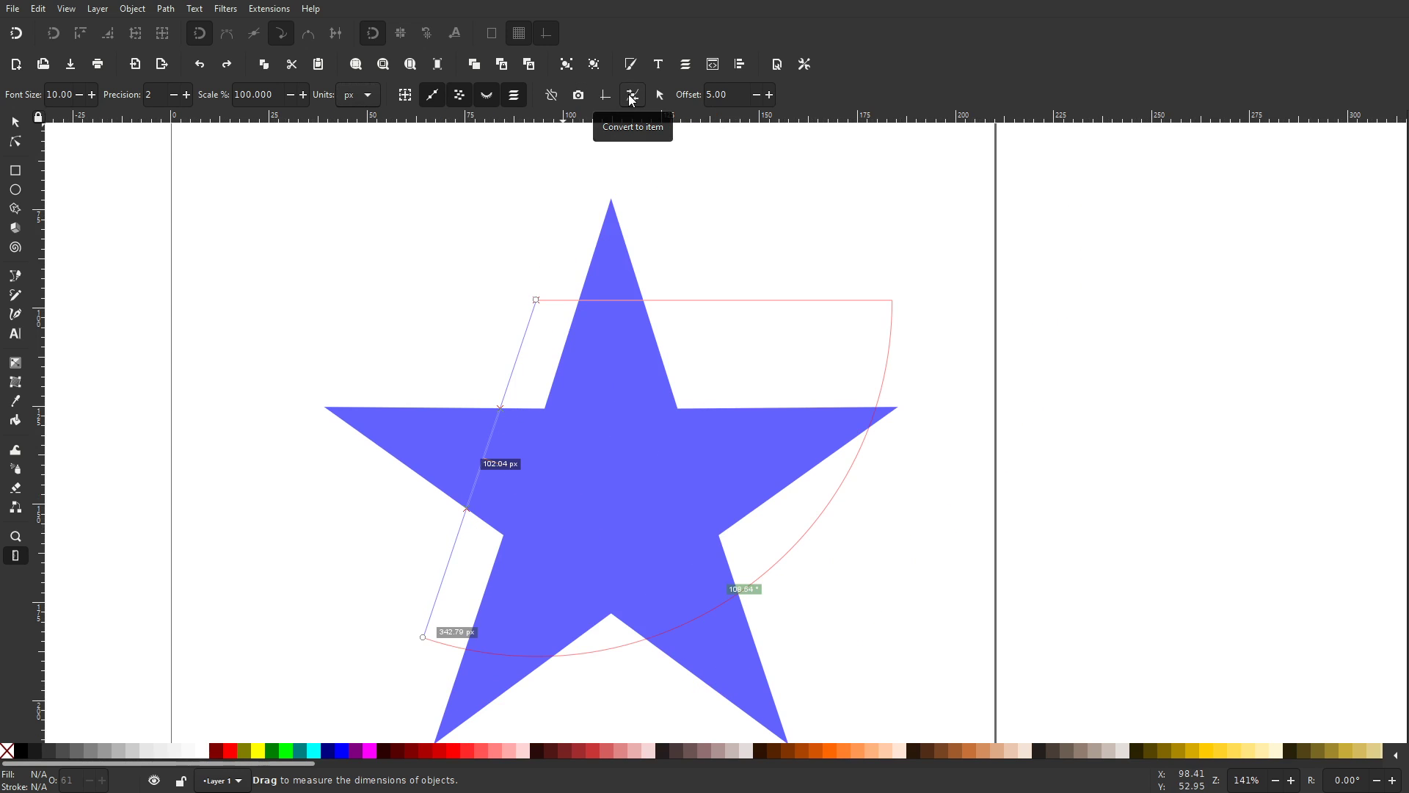
click(632, 98)
click(15, 129)
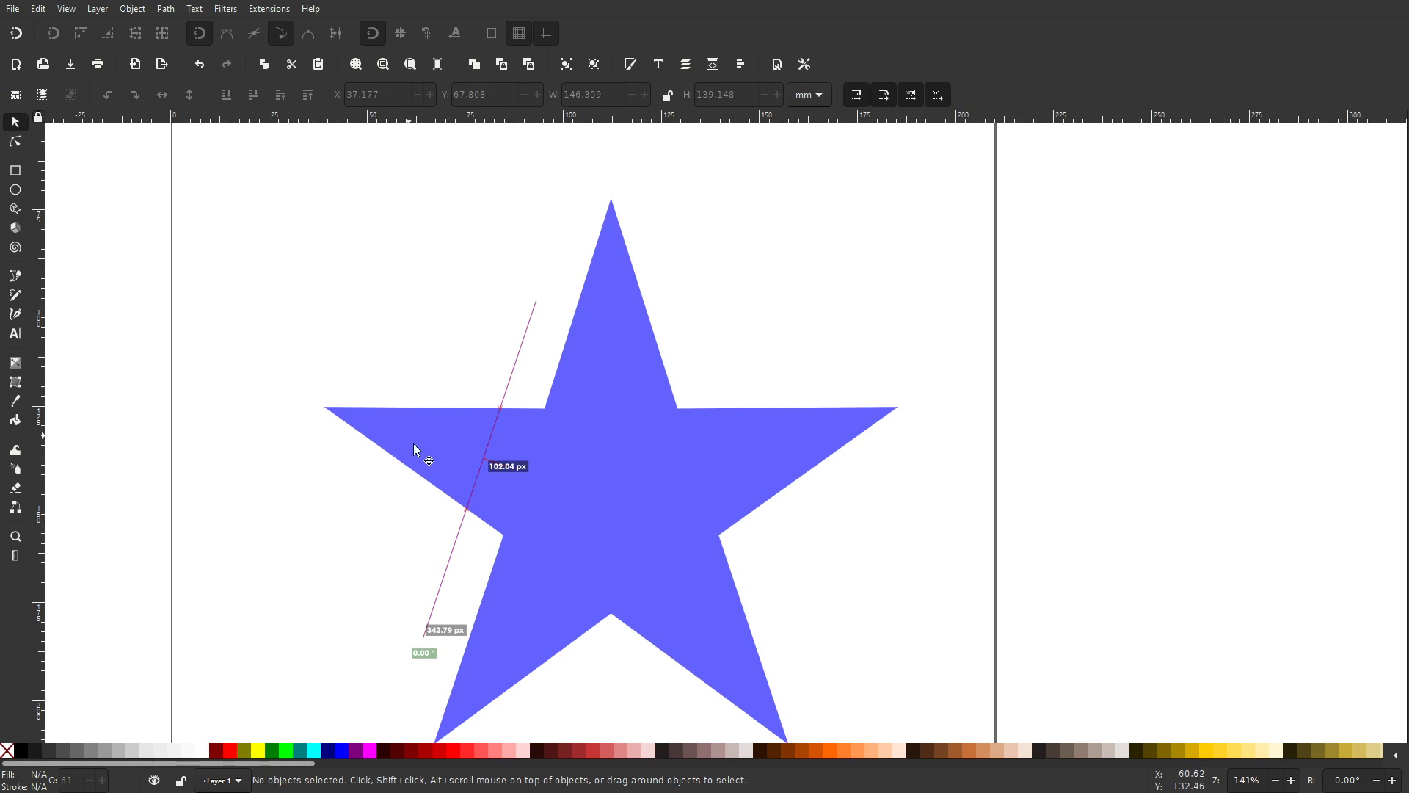
drag(467, 499, 288, 334)
scroll(323, 360, up, 5)
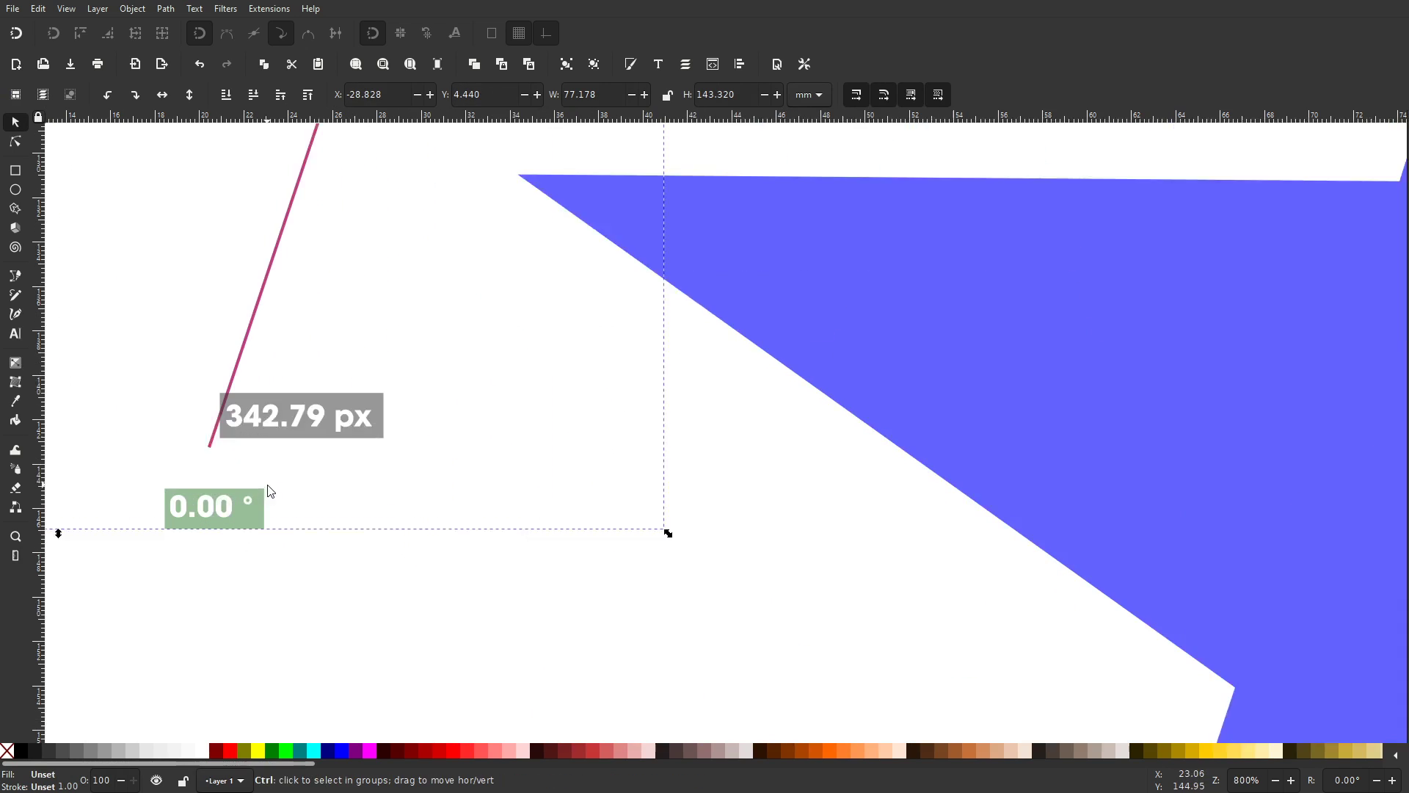